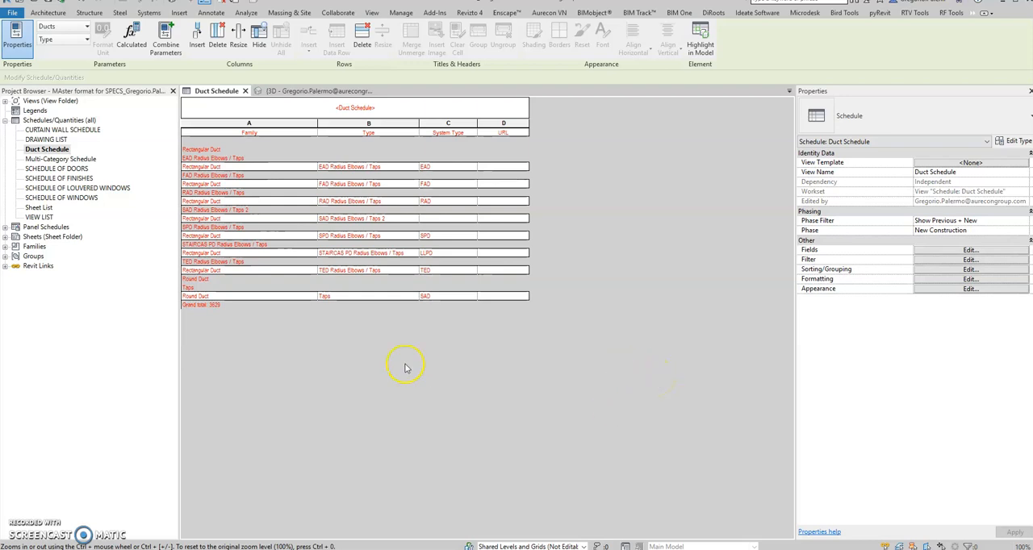
- Switch to the 2012- Ductwork.docx specification in Word and maximize its window
left_click(535, 376)
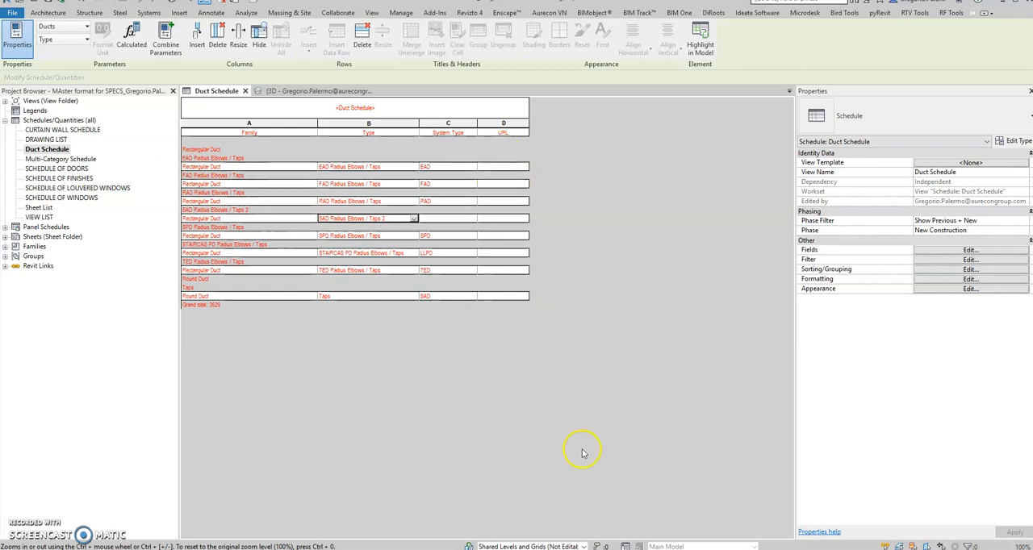
mouse_move(738, 547)
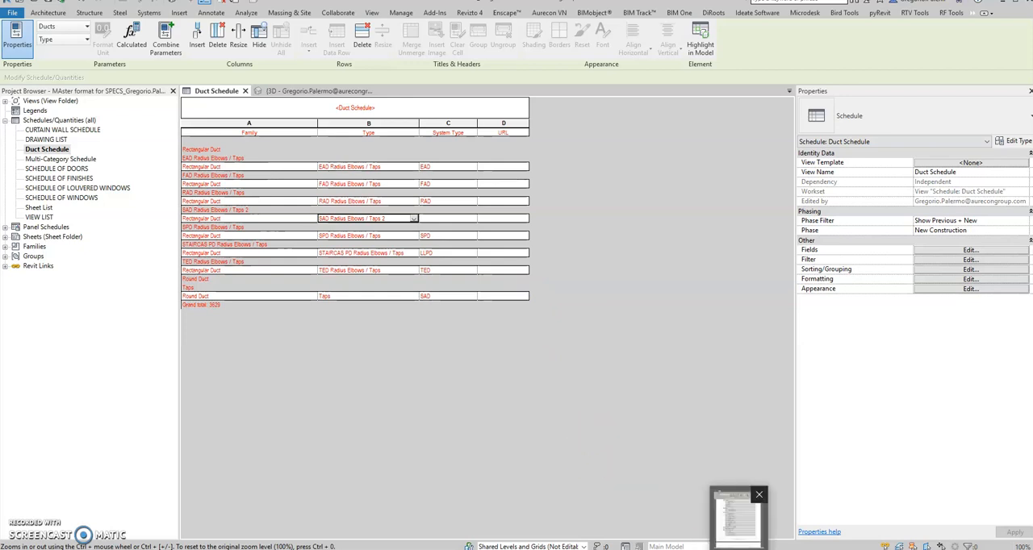
left_click(736, 520)
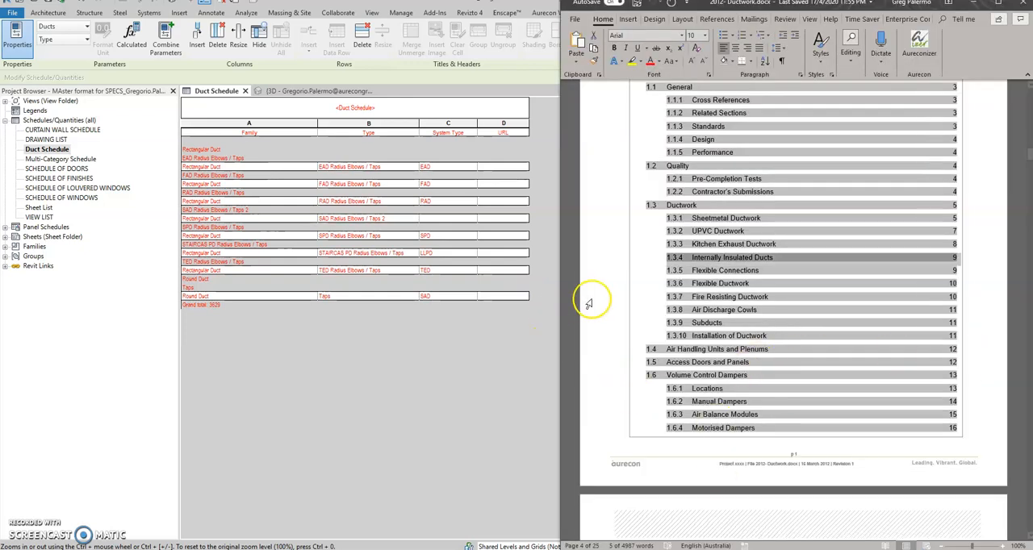
left_click(616, 284)
left_click(606, 192)
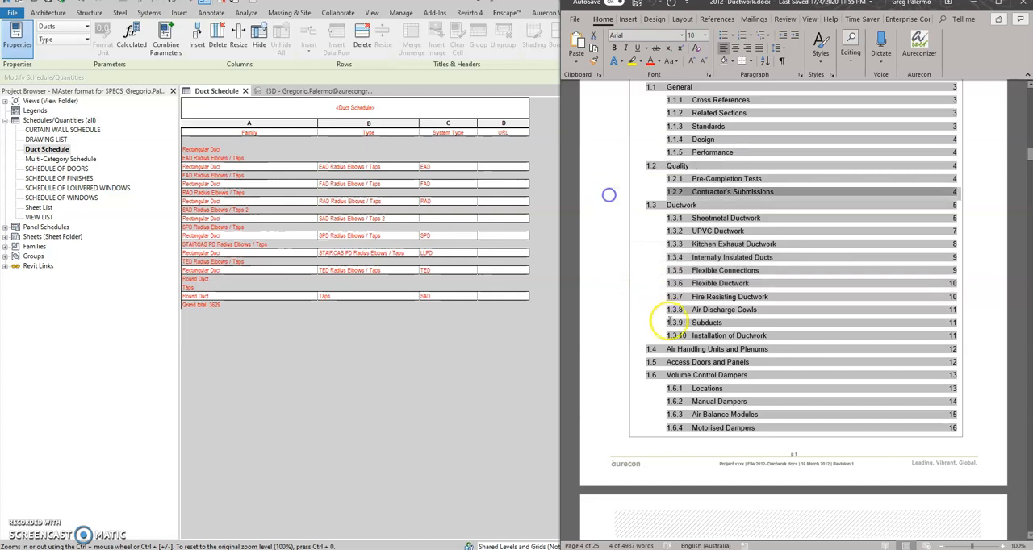
left_click(659, 293)
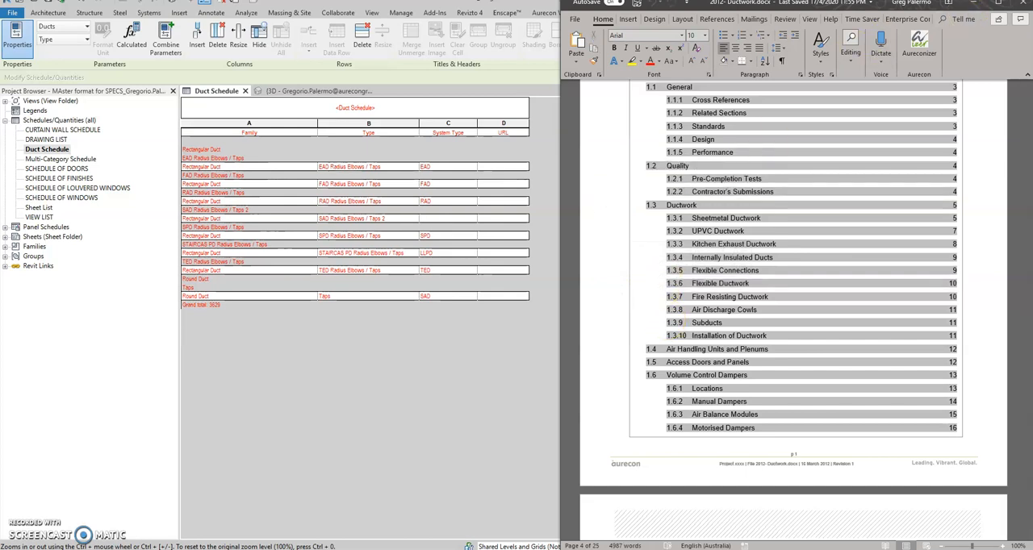
left_click(997, 6)
- Review the ductwork specification's table of contents through the Sound Attenuators section, then return to the Revit duct schedule
scroll(676, 255, "up", 5)
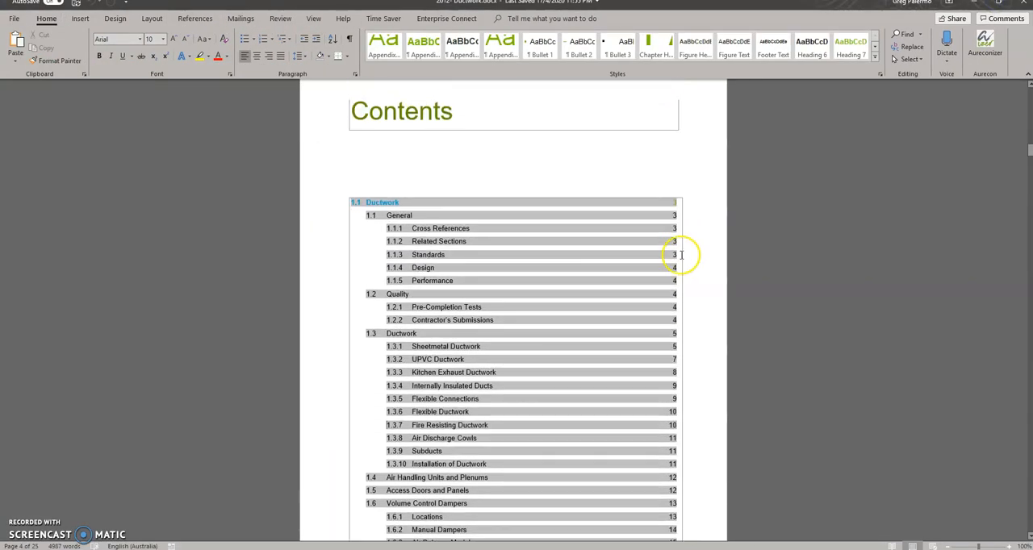
scroll(680, 257, "up", 3)
scroll(677, 255, "down", 4)
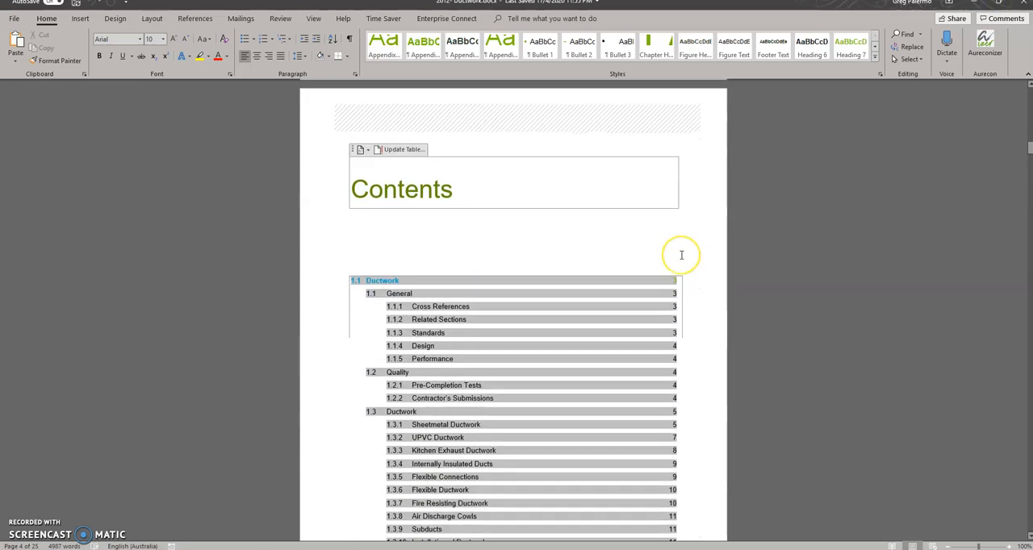
left_click(497, 243)
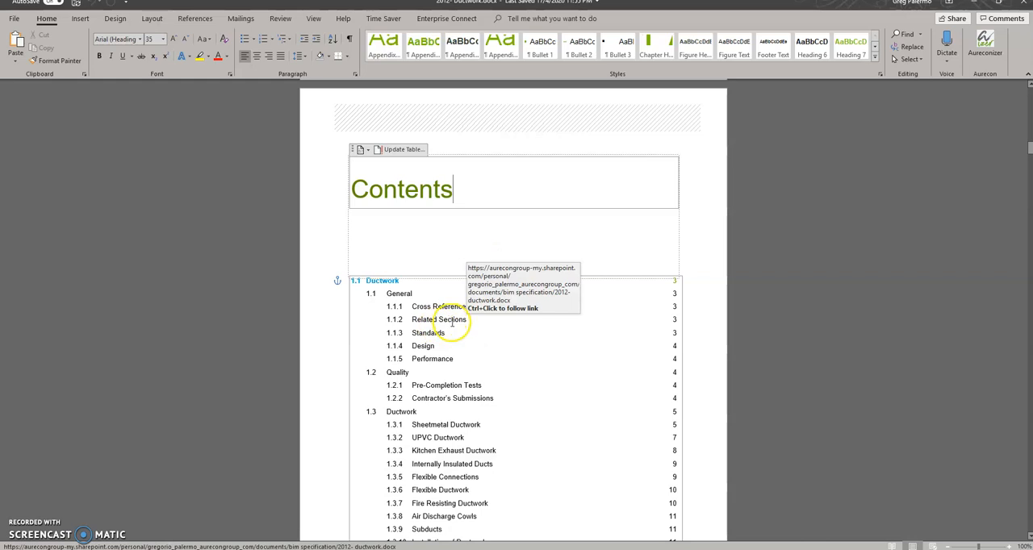
scroll(450, 333, "down", 1)
scroll(449, 333, "down", 3)
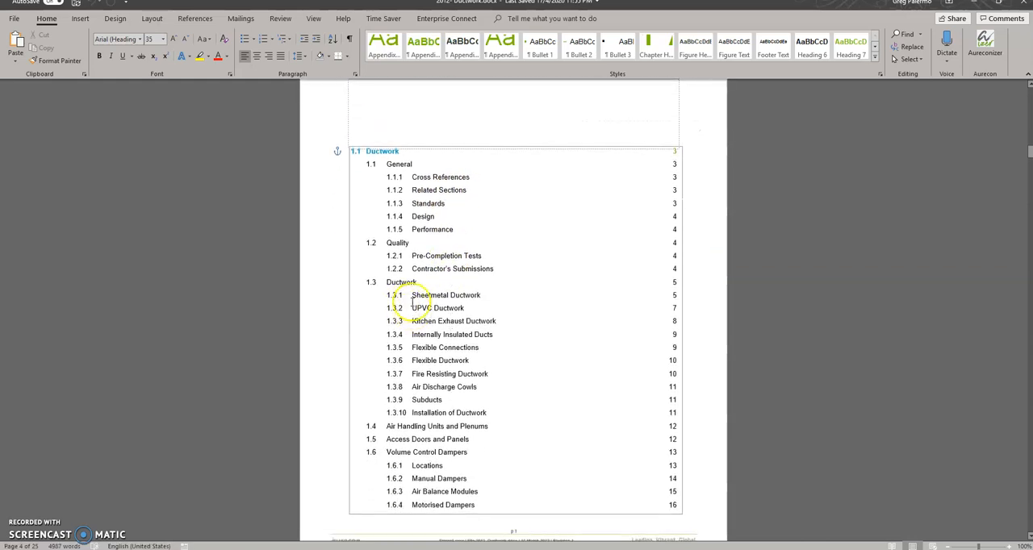
scroll(493, 281, "down", 4)
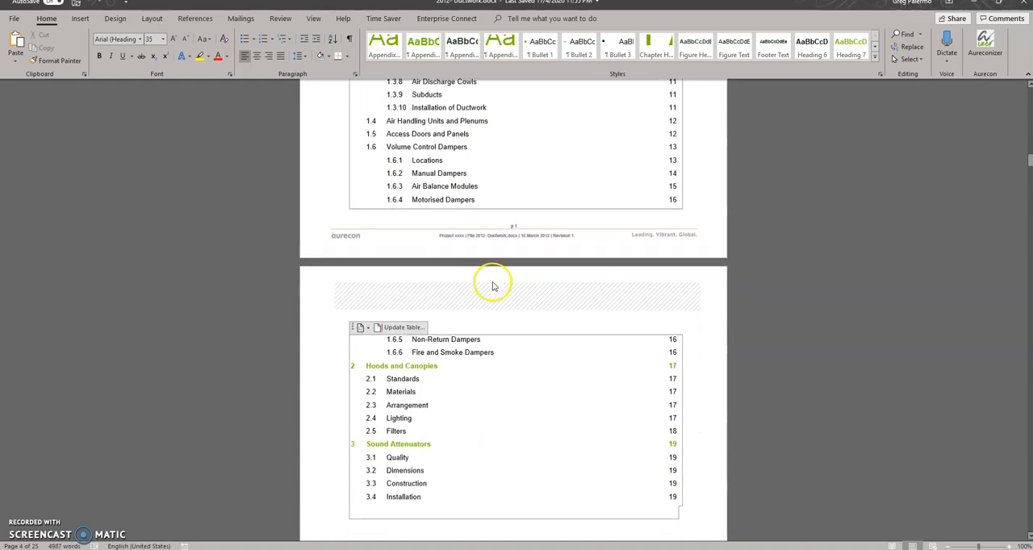
scroll(493, 280, "up", 5)
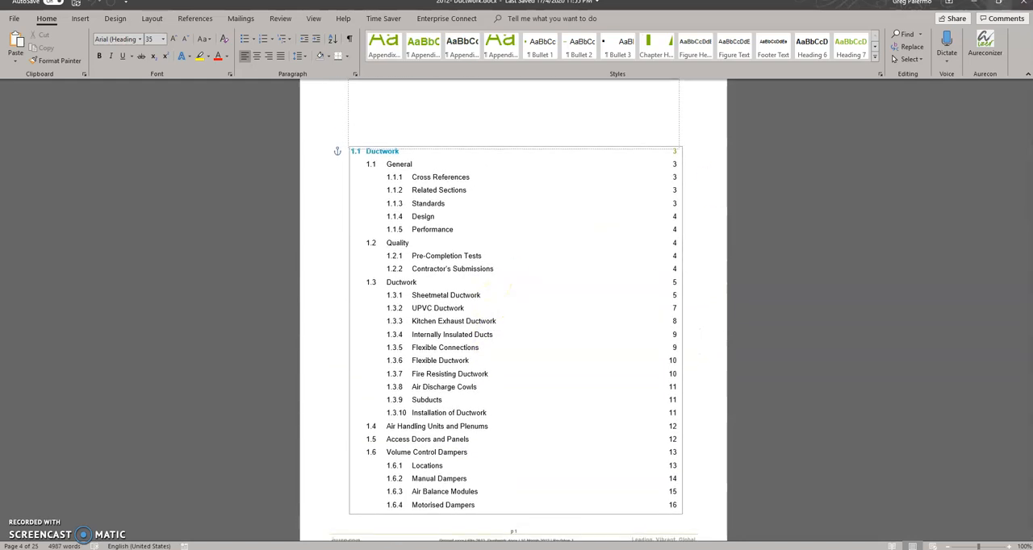
left_click(975, 4)
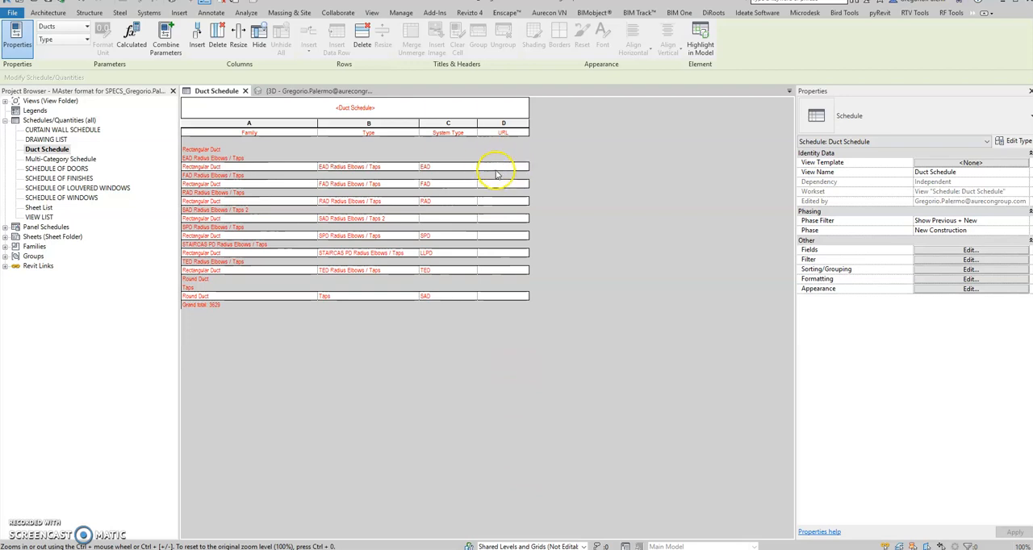
- In the 3D view, enable visibility of the M-AC DUCT filters for supply, SPD, toilet exhaust, LLPD, return and exhaust
left_click(292, 91)
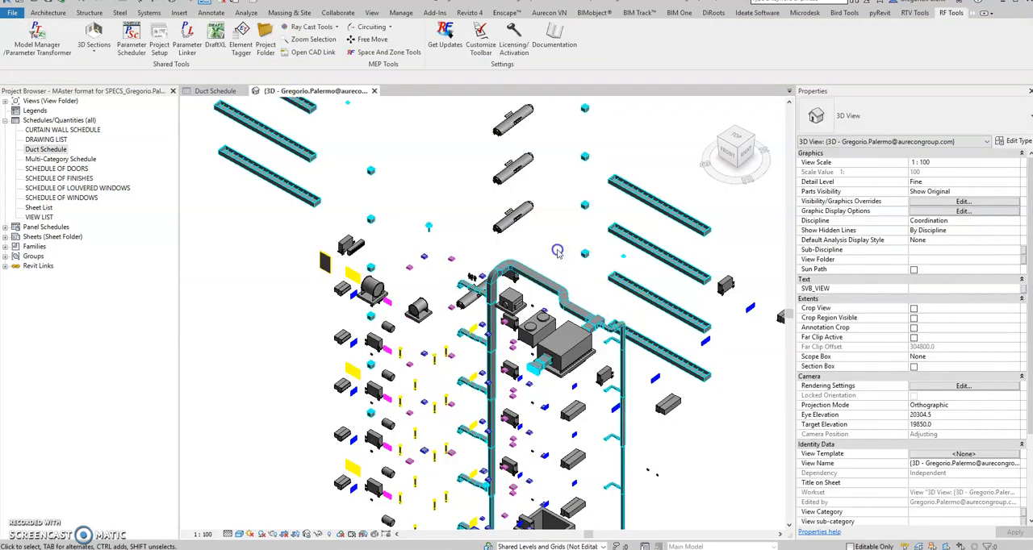
key("v")
key("g")
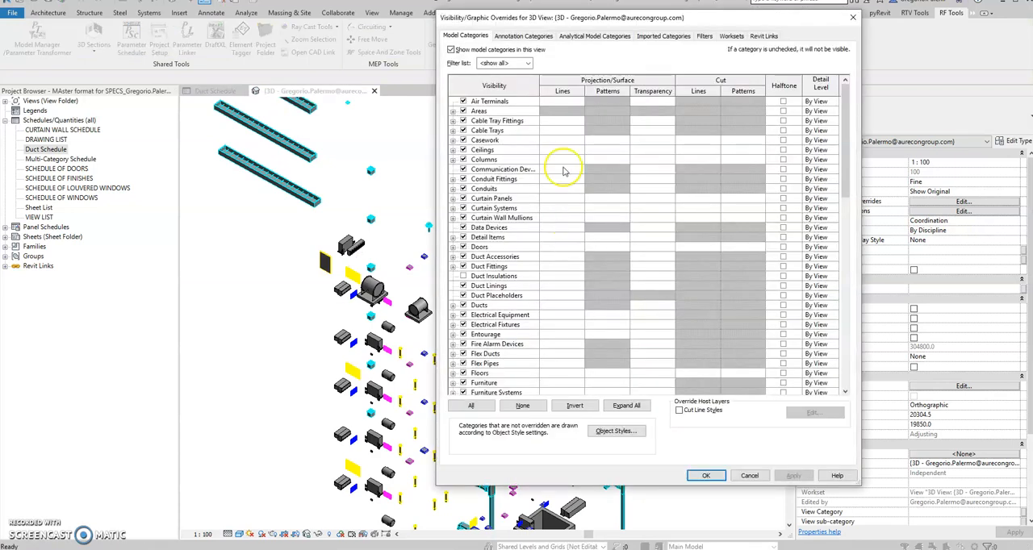
left_click(704, 37)
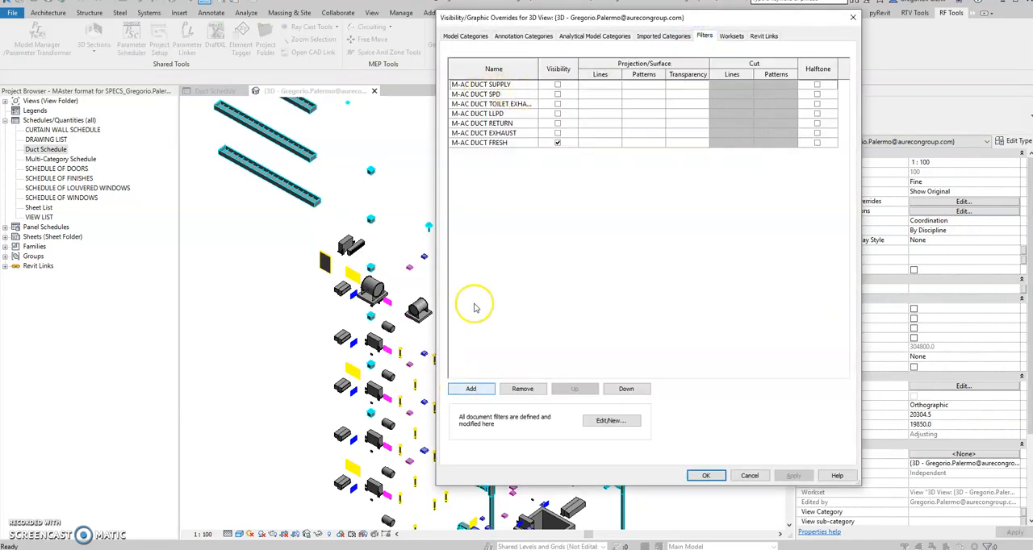
left_click(556, 85)
left_click(556, 95)
left_click(557, 104)
left_click(557, 114)
left_click(557, 123)
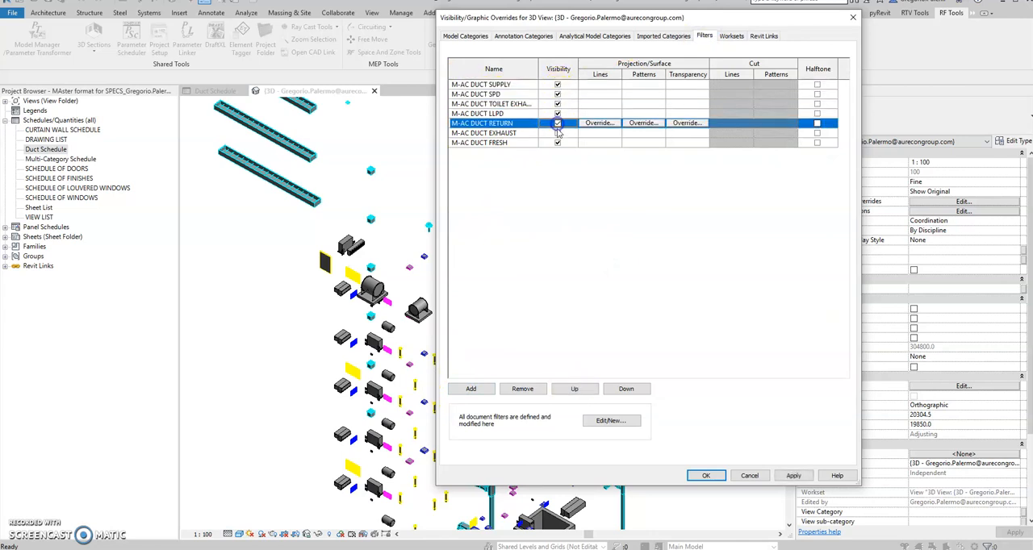
left_click(556, 133)
left_click(694, 474)
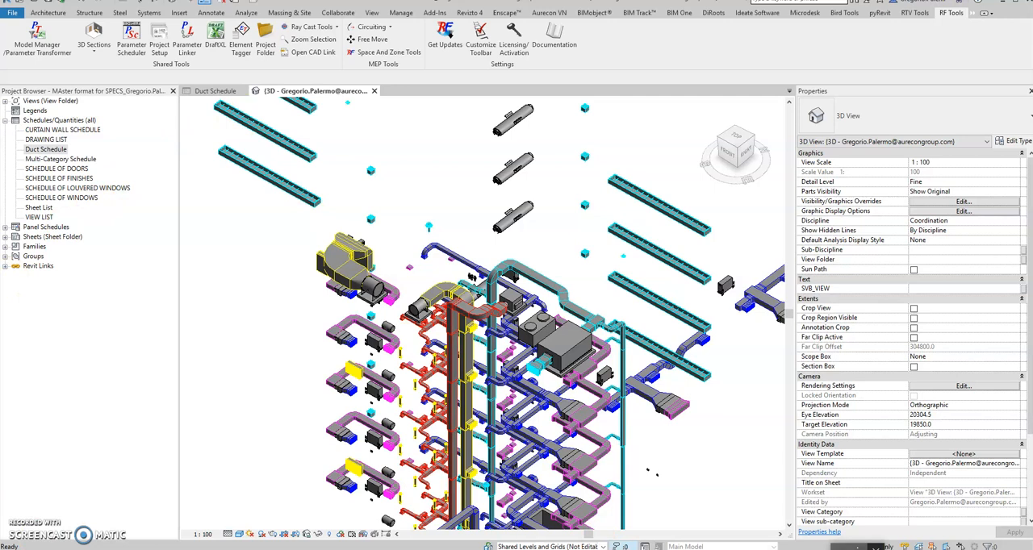
- Select the small road gully fixture above the roof ducts and examine the URL field in its type properties
mouse_move(739, 549)
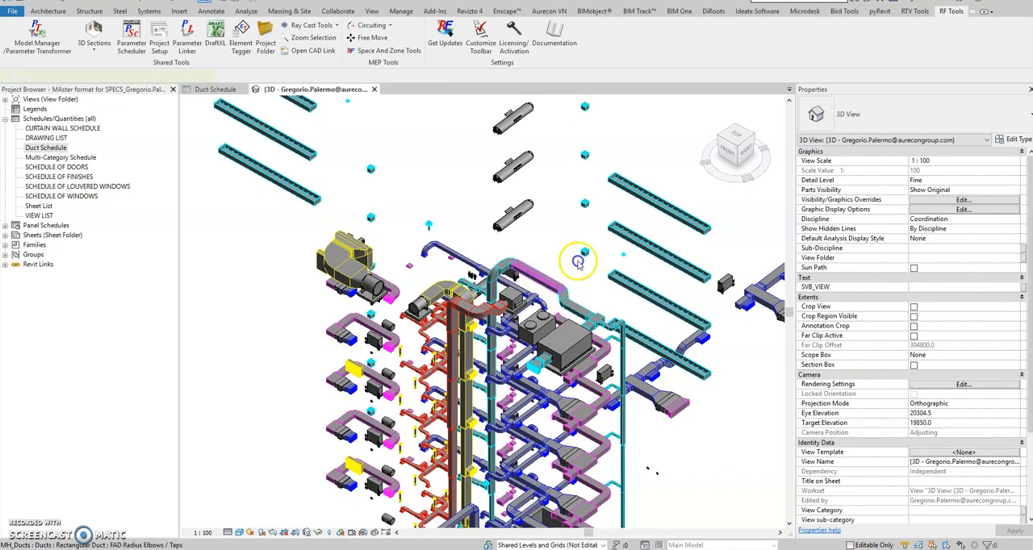
left_click(544, 275)
scroll(578, 264, "up", 2)
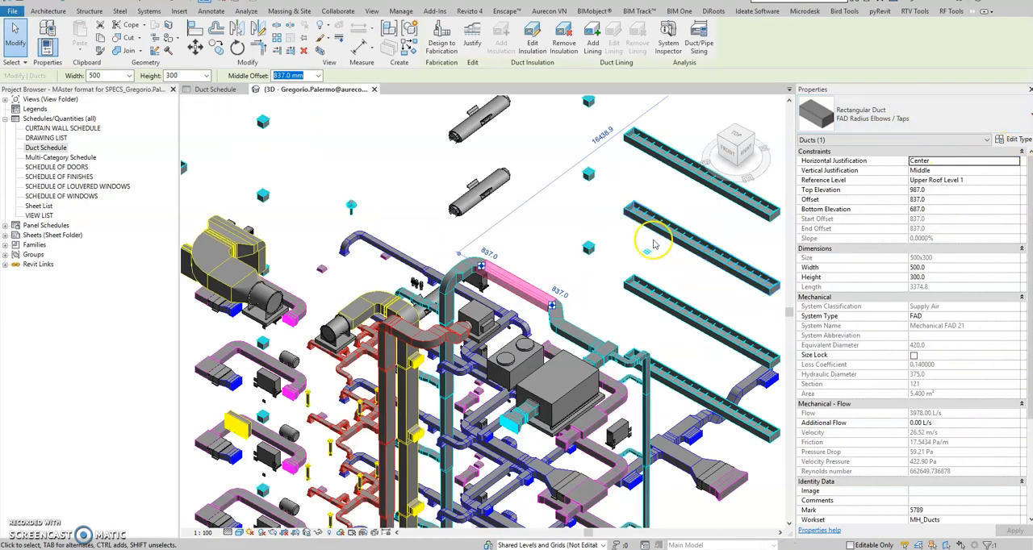
left_click(588, 253)
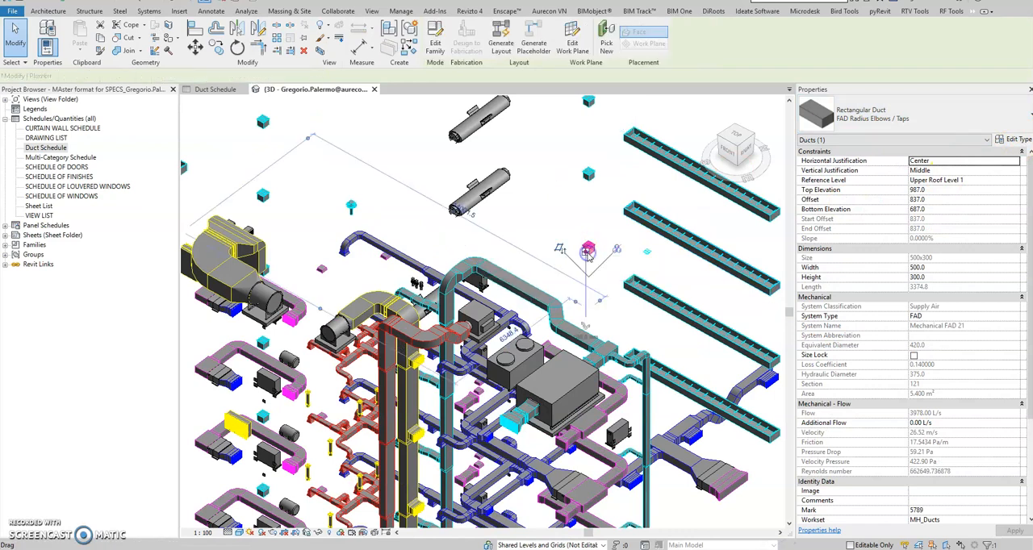
left_click(1019, 140)
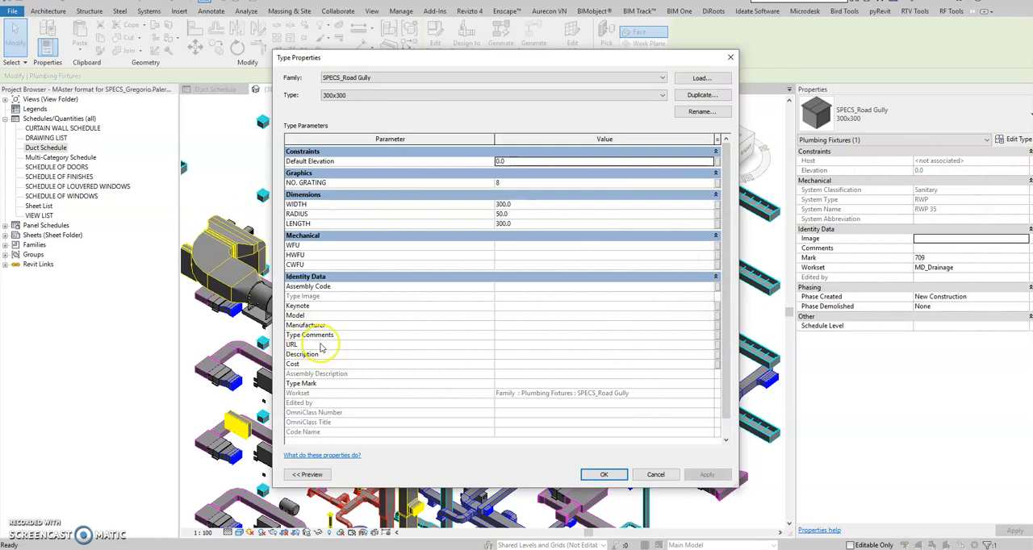
left_click(513, 347)
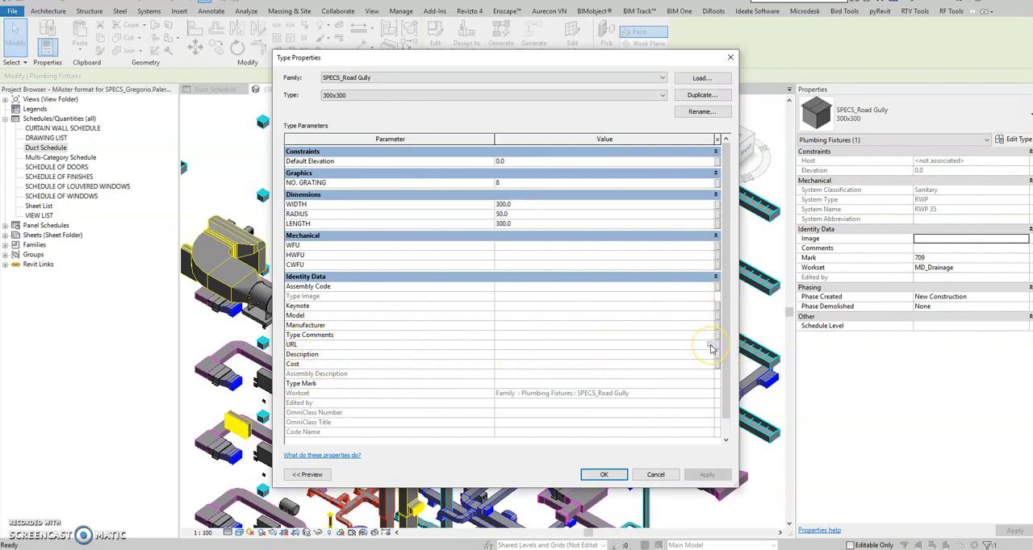
left_click(660, 353)
left_click(729, 59)
- Switch to the browser, open 1 Ductwork.pdf from the BIM SPECIFICATION OneDrive folder, and select its web address
mouse_move(394, 547)
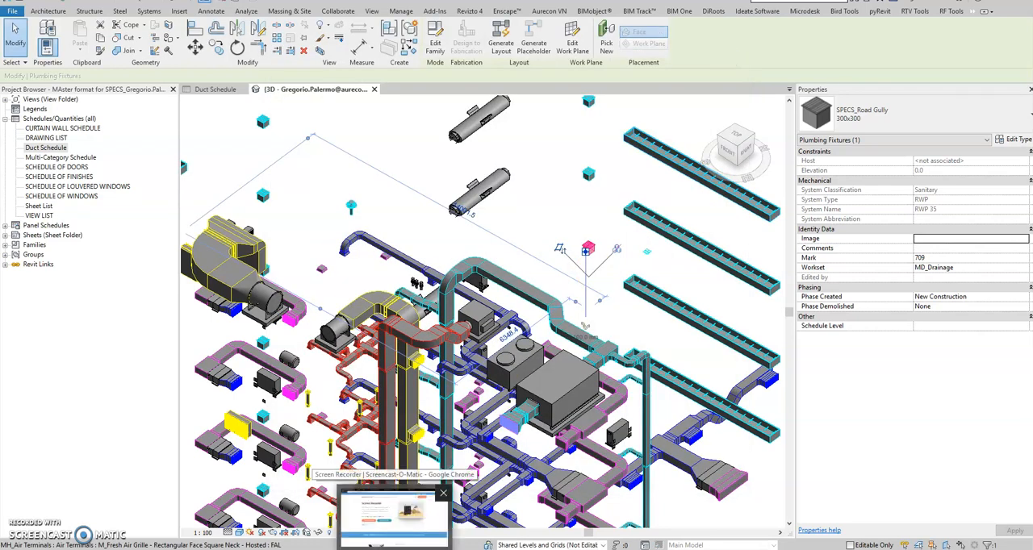
left_click(394, 516)
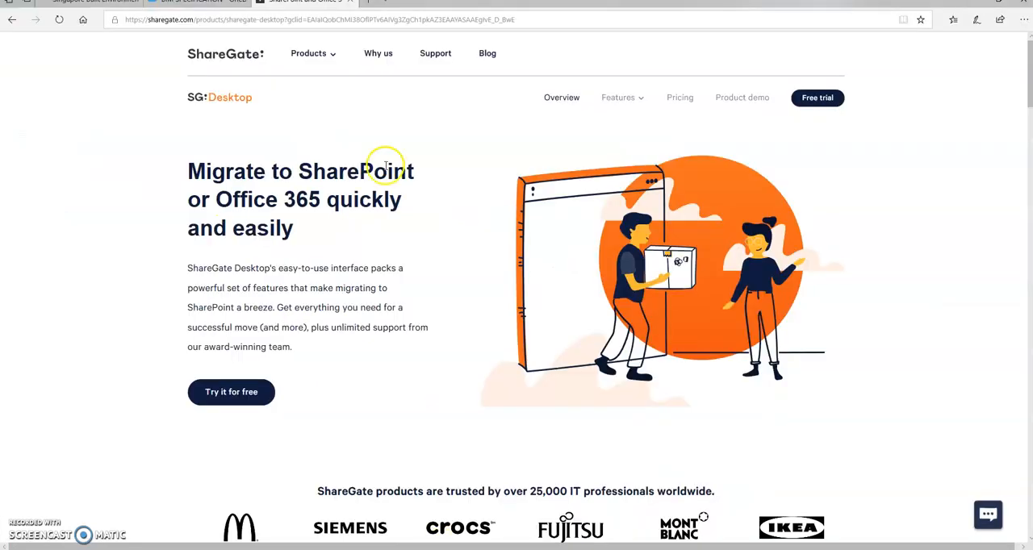
left_click(191, 2)
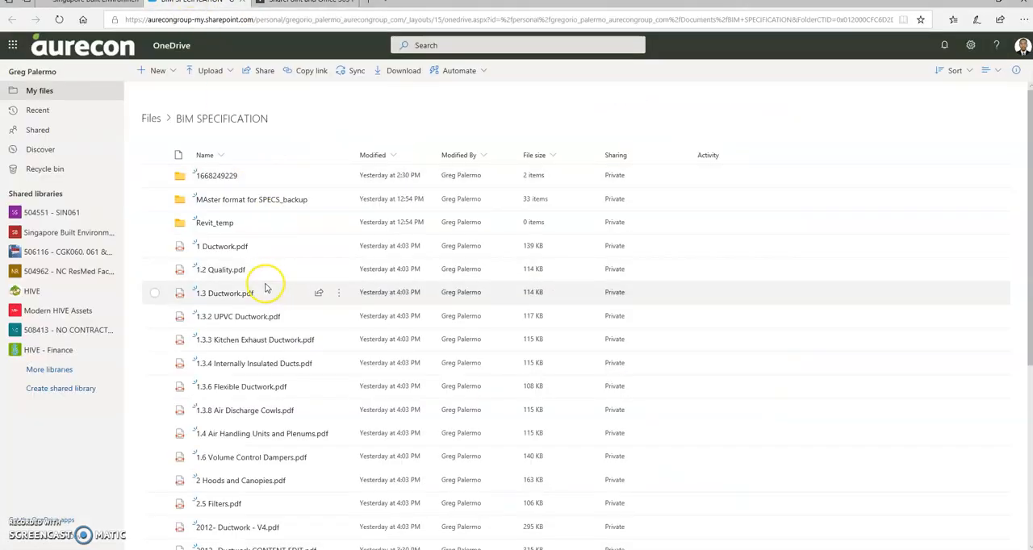
left_click(221, 249)
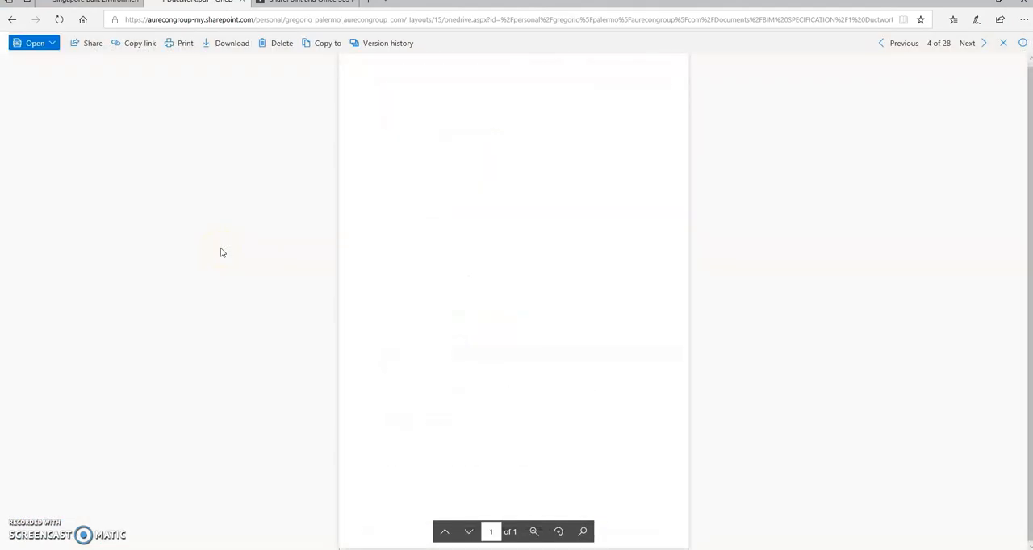
left_click(578, 245)
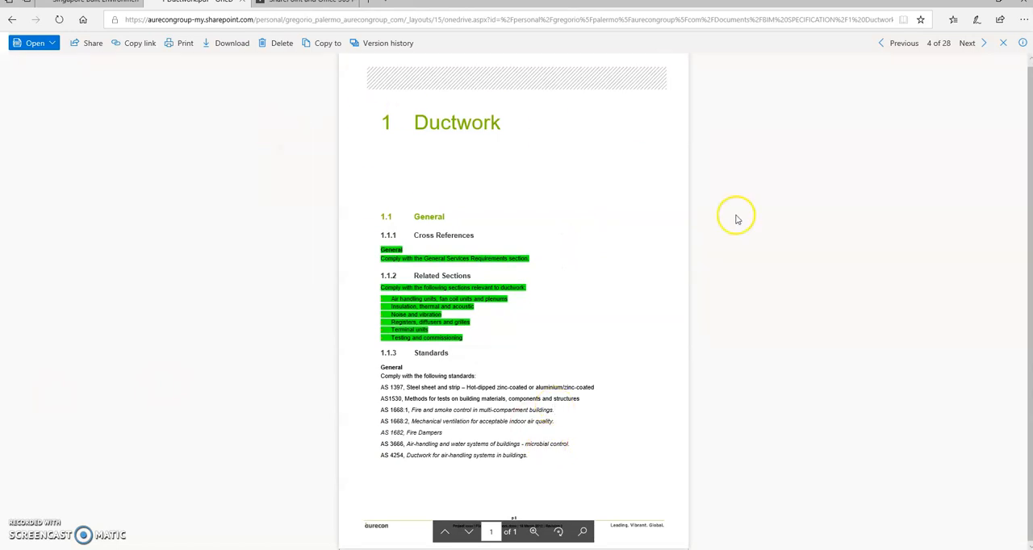
left_click(666, 21)
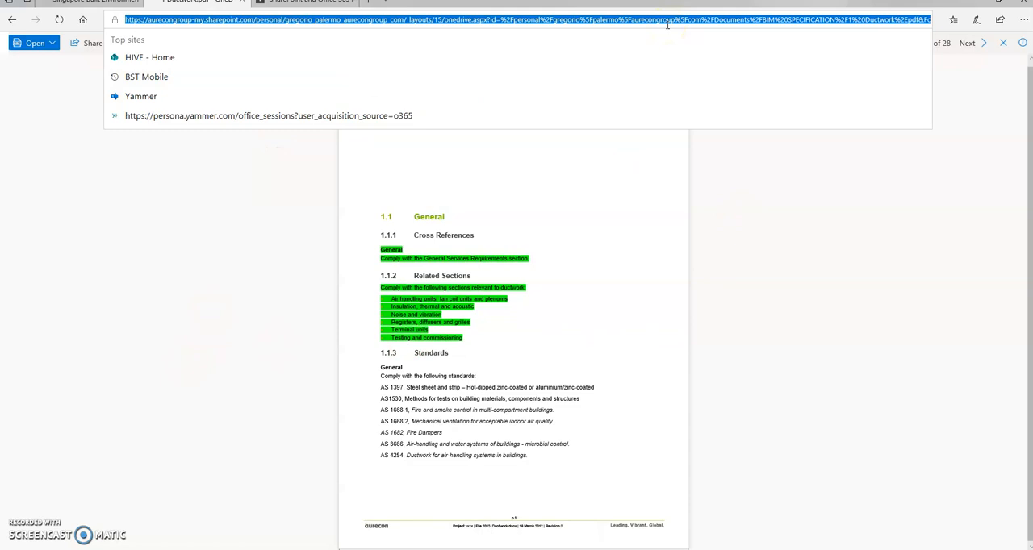
left_click(748, 199)
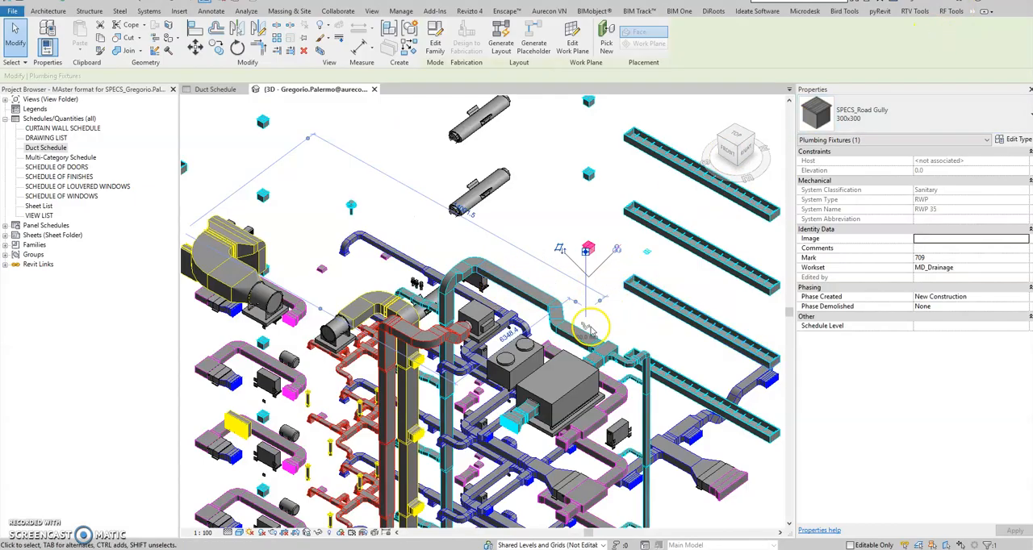
- Examine the URL field in the type properties of the FAD Radius Elbows / Taps rectangular duct, leaving the type unchanged
left_click(579, 341)
left_click(1015, 140)
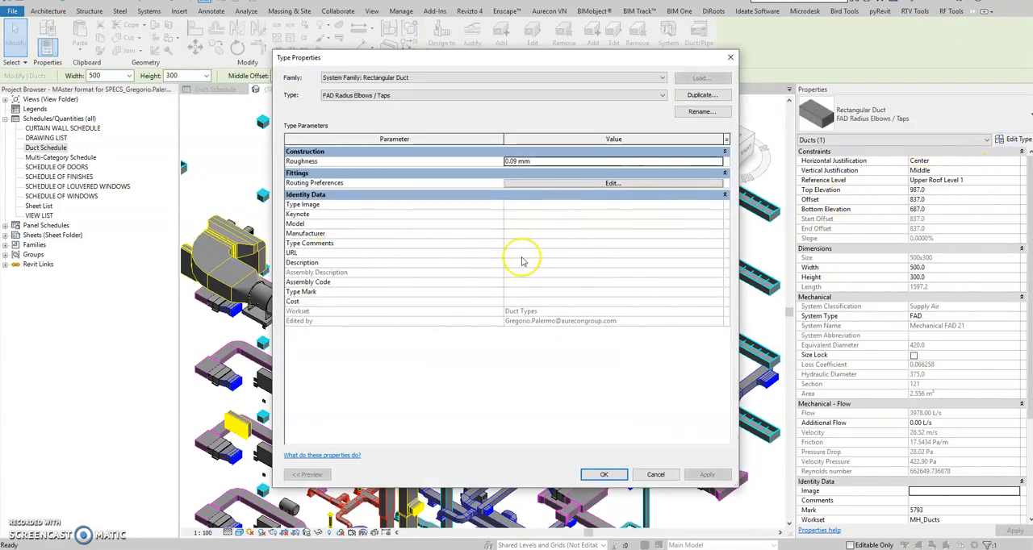
left_click(730, 59)
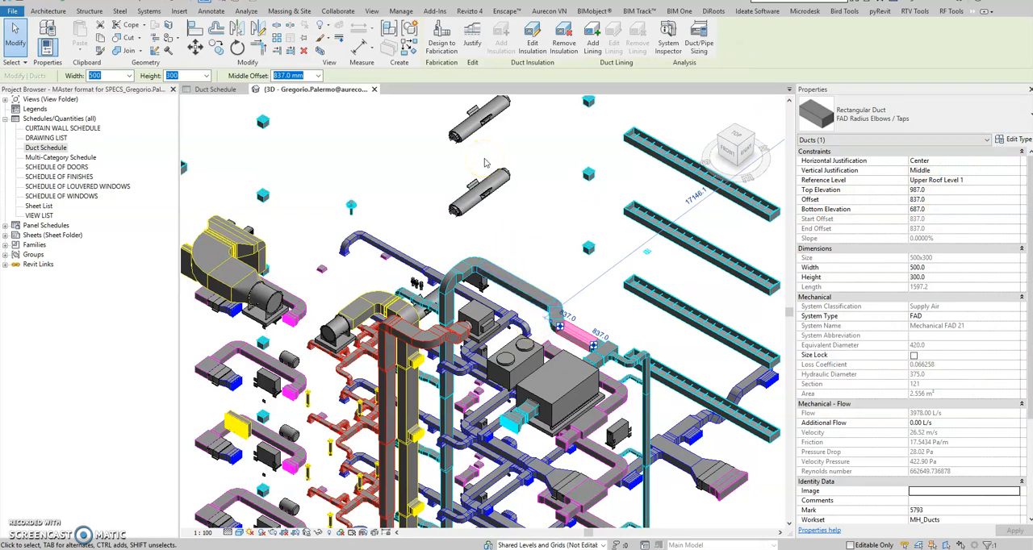
left_click(517, 179)
middle_click_drag(521, 248, 375, 192)
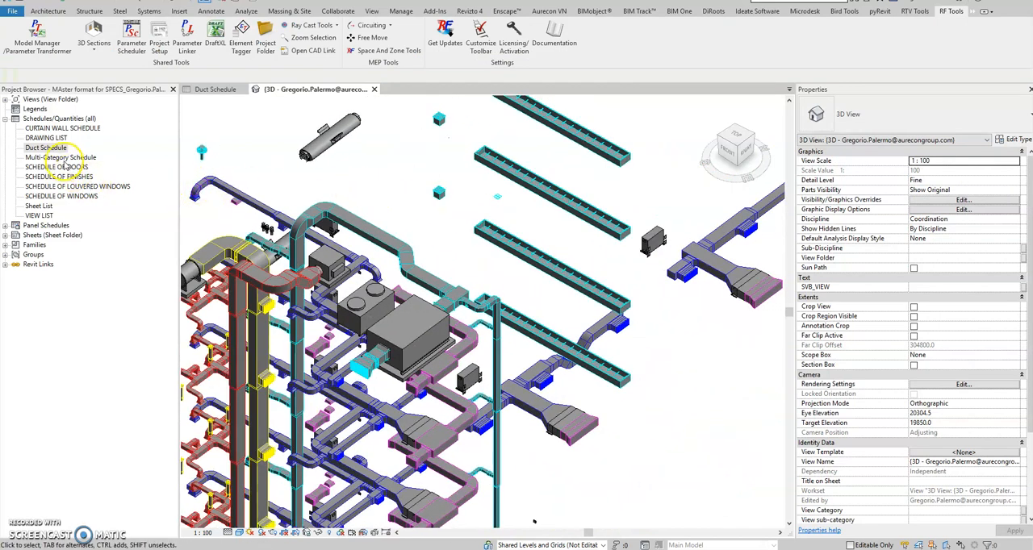
- Open the Duct Schedule and turn off Grand totals in its sorting and grouping settings
left_click(212, 89)
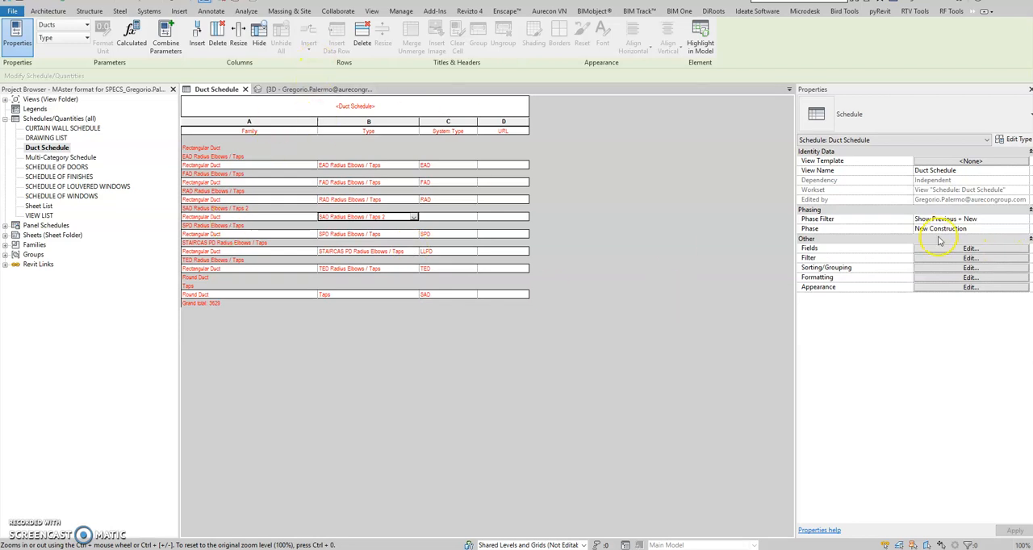
left_click(969, 268)
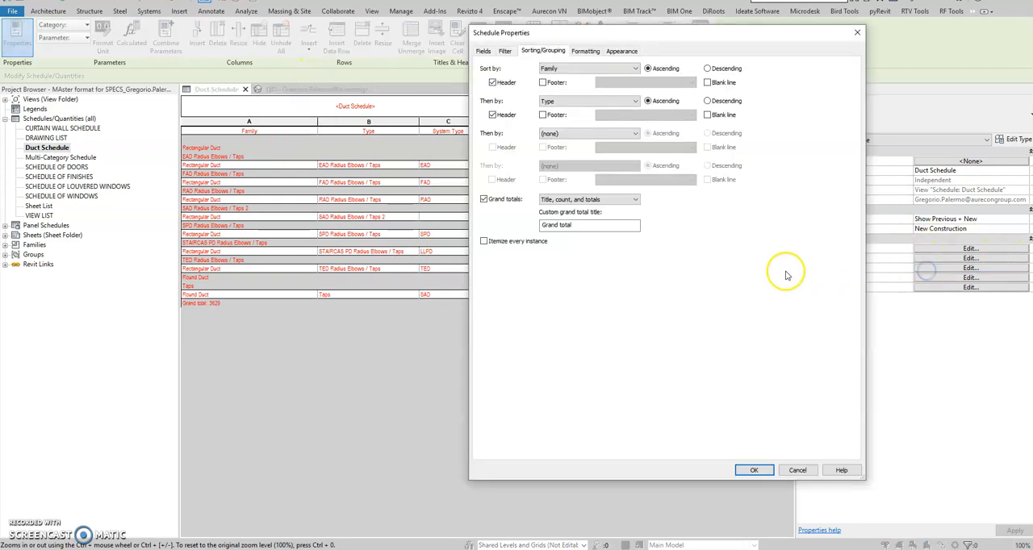
left_click(484, 198)
left_click(484, 198)
left_click(753, 471)
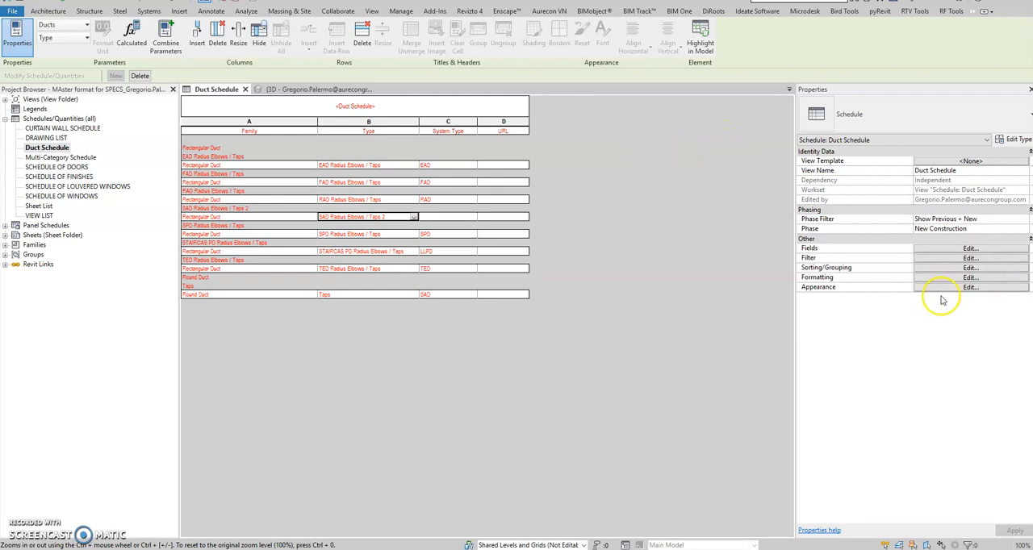
- Set the Duct Schedule to show grand totals and itemize every instance, and look over the listed ducts
left_click(970, 268)
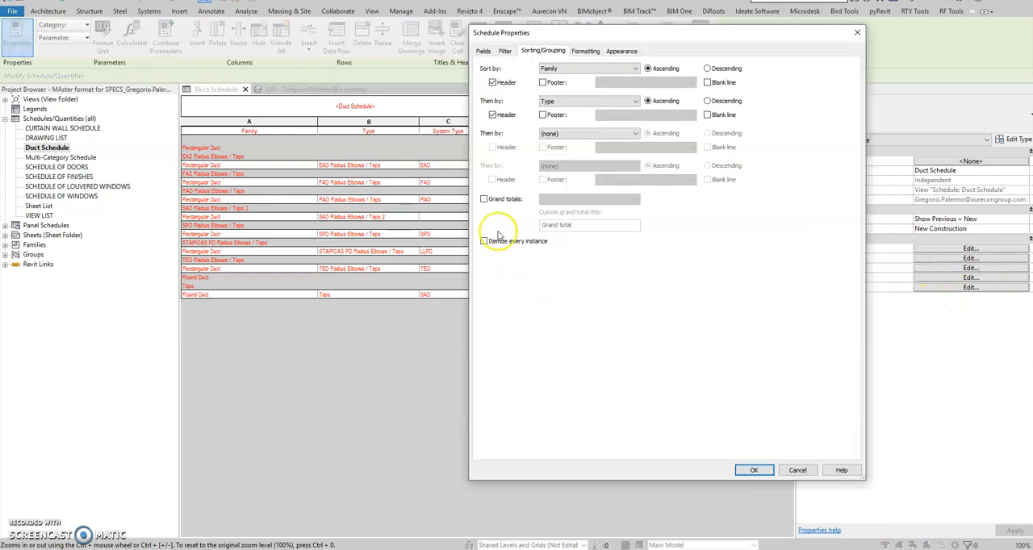
left_click(483, 199)
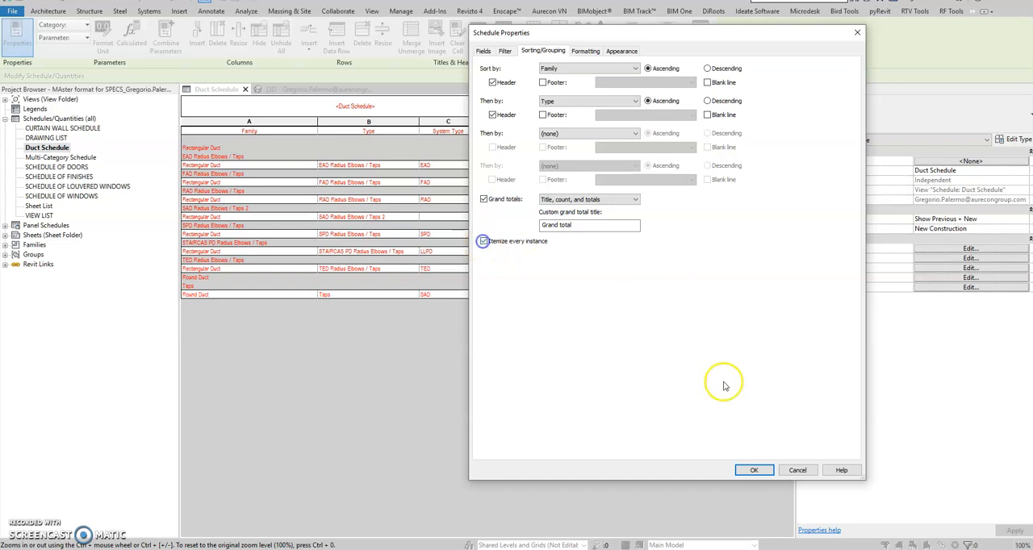
left_click(753, 469)
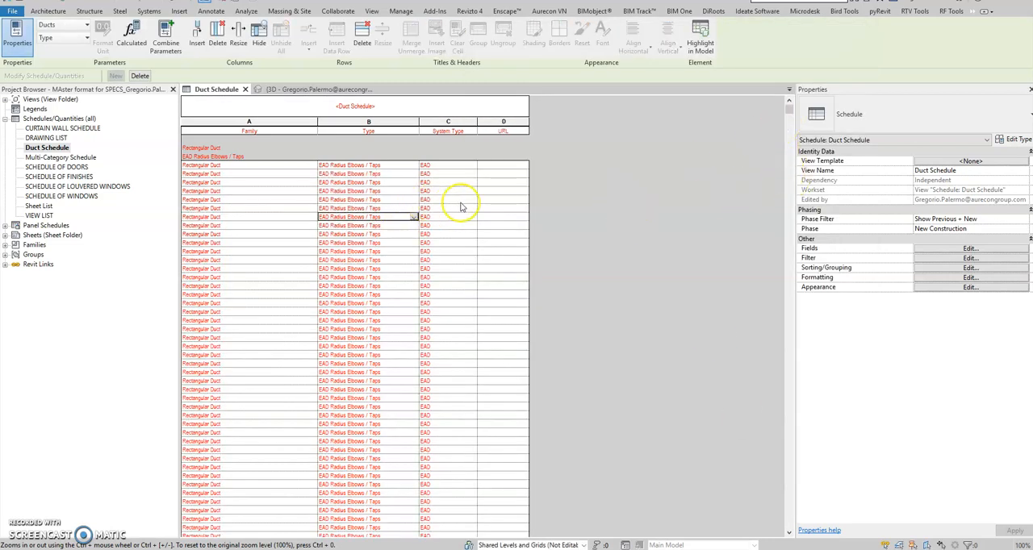
left_click_drag(789, 112, 750, 87)
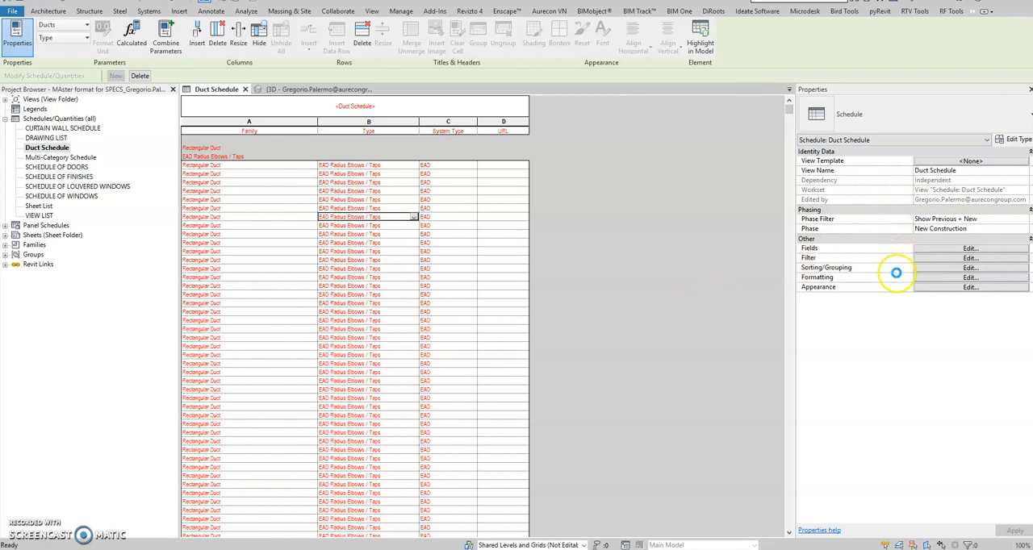
- With itemizing of every instance off, turn on Grand totals for the Duct Schedule
left_click(922, 270)
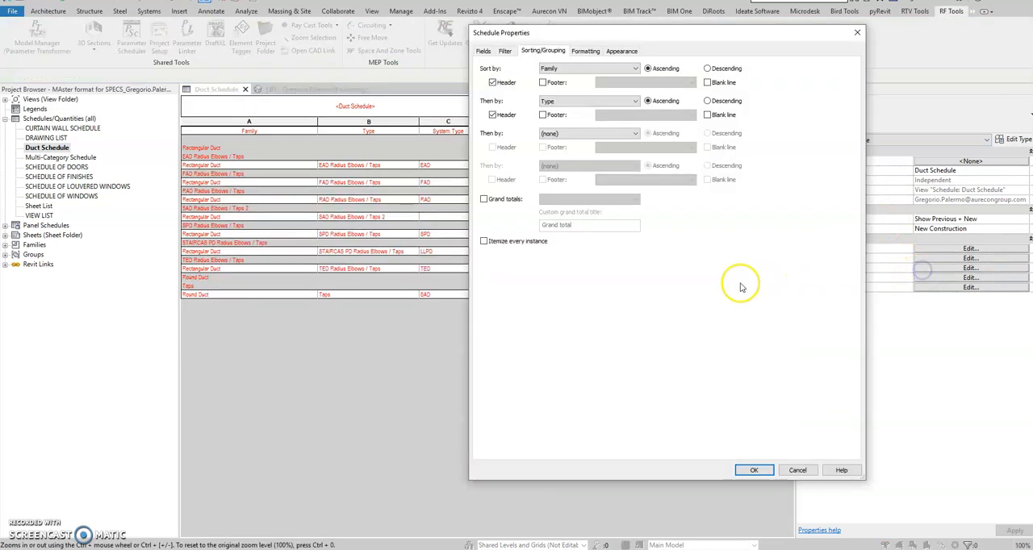
left_click(484, 199)
left_click(751, 471)
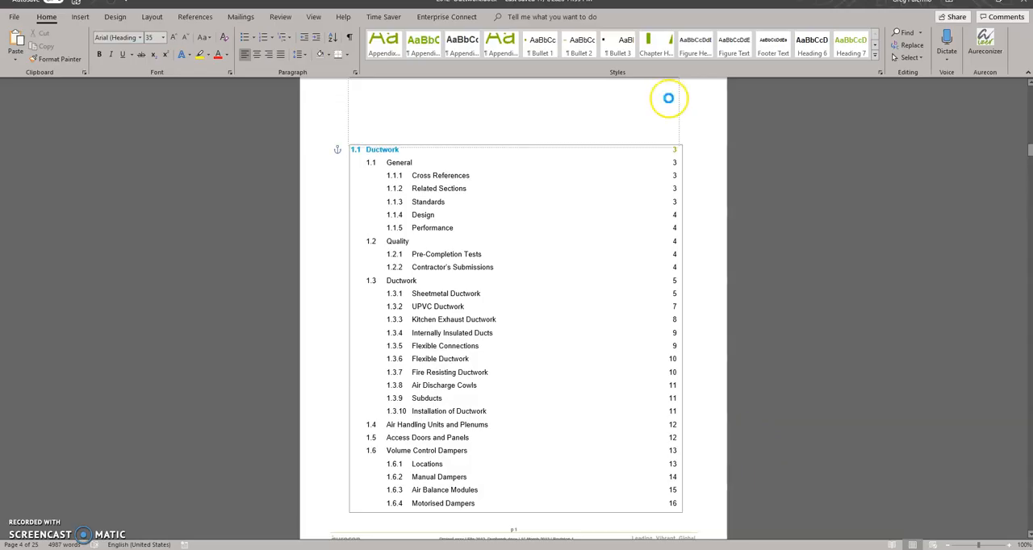
- Switch to the 2012- Ductwork document in Word and examine its front pages and table of contents
scroll(563, 264, "up", 15)
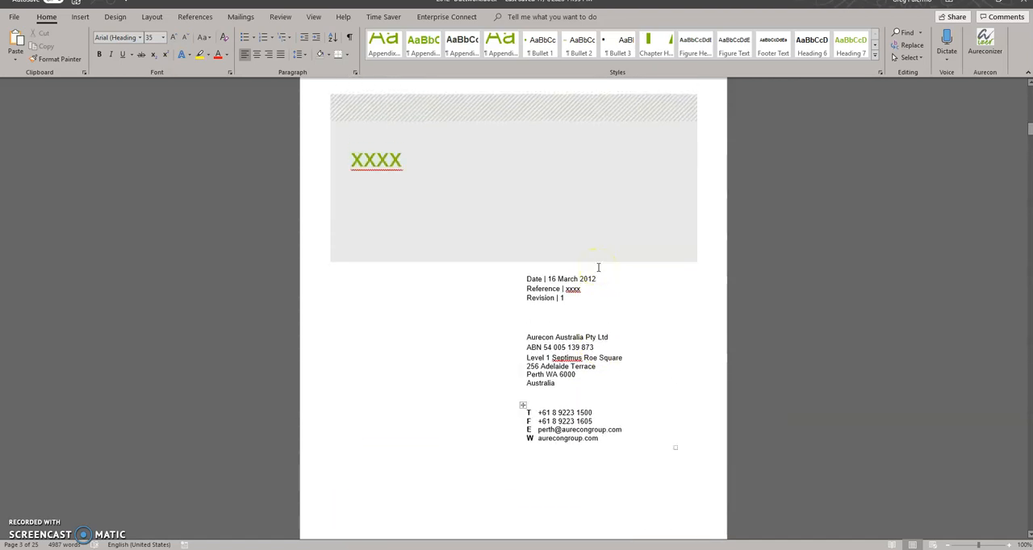
scroll(598, 267, "up", 10)
scroll(597, 267, "up", 3)
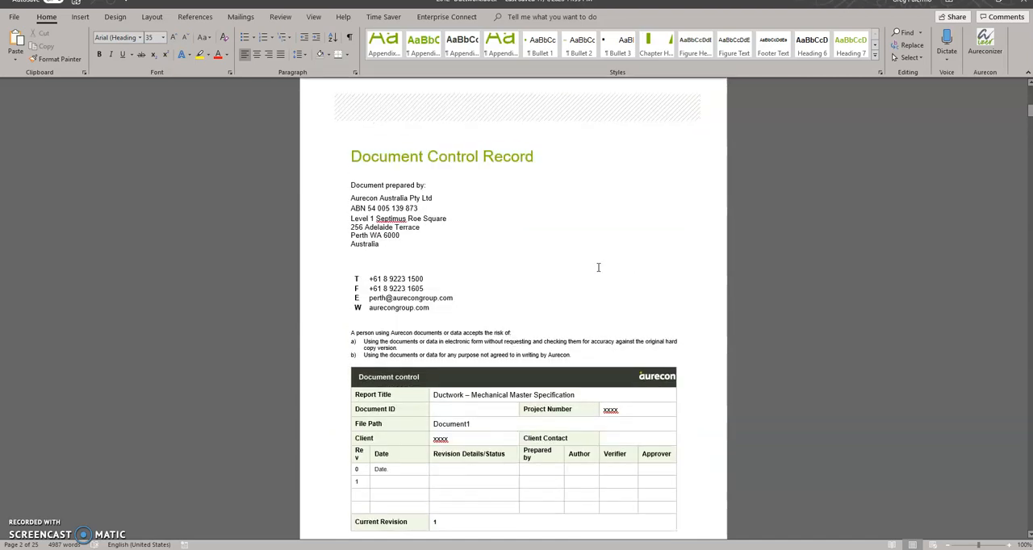
scroll(598, 267, "down", 20)
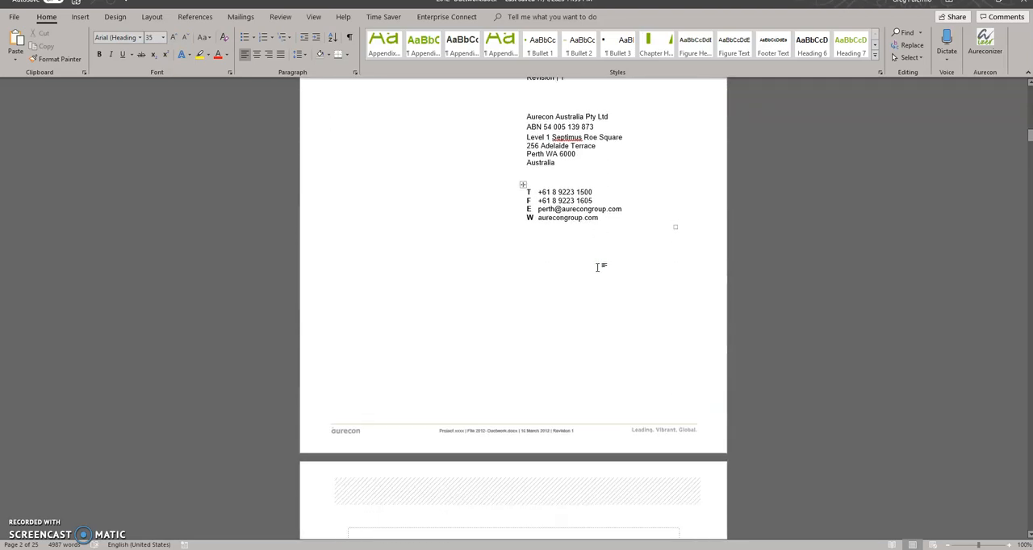
scroll(597, 267, "down", 8)
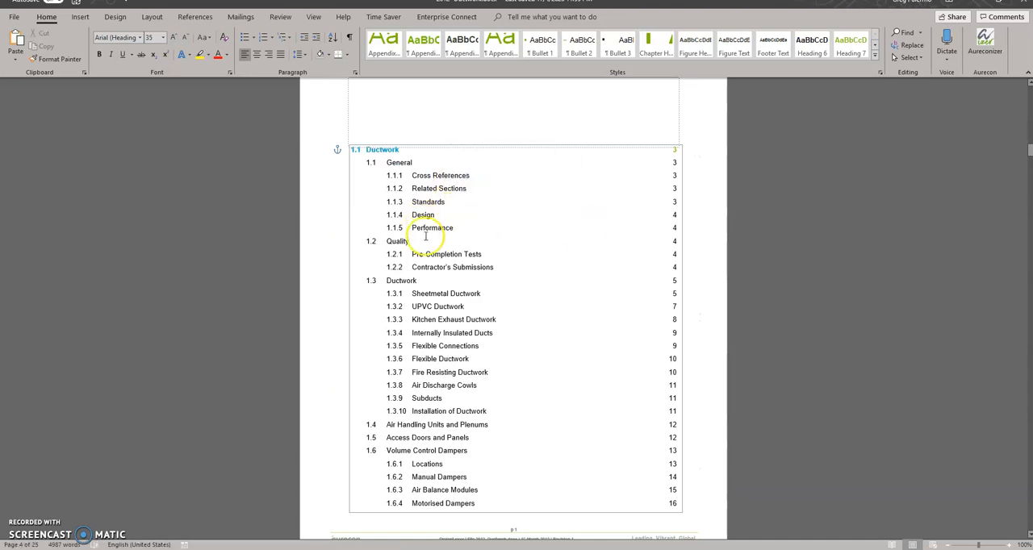
scroll(403, 290, "down", 2)
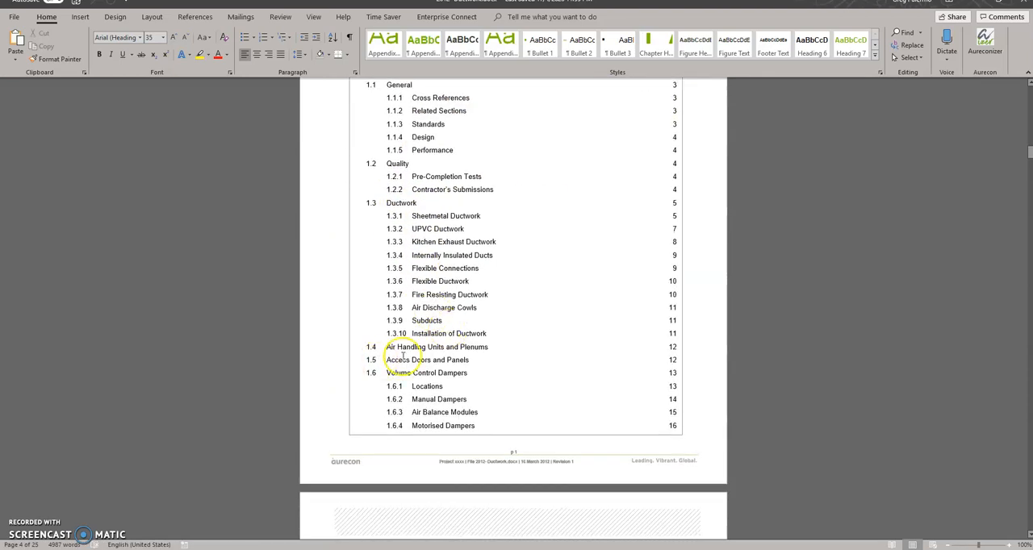
scroll(418, 367, "down", 10)
scroll(416, 355, "up", 5)
scroll(420, 356, "up", 1)
left_click(667, 244)
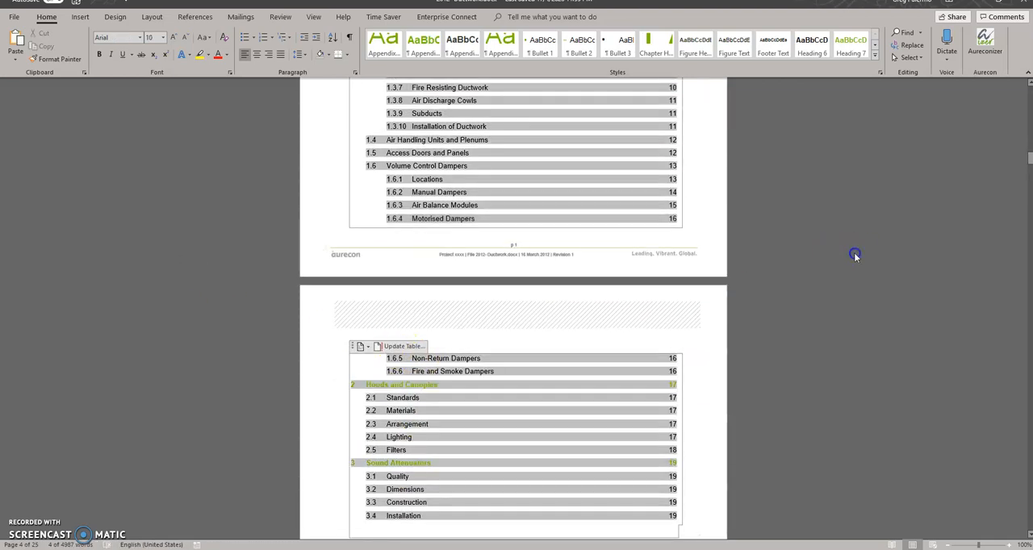
left_click(202, 249)
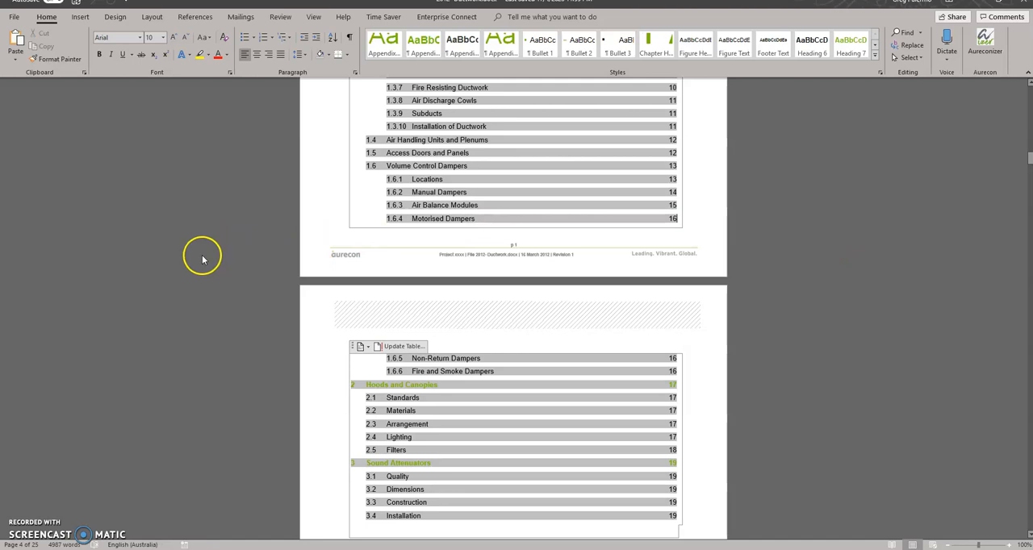
left_click(213, 245)
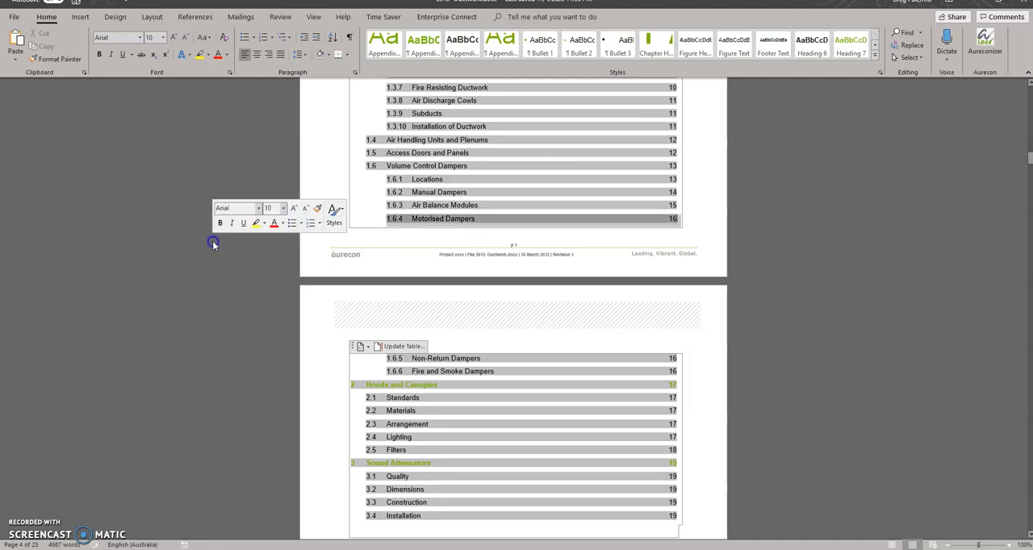
- Set up a PDF export of the document to the BIM SPECIFICATION folder, naming it 2012- Ductwork Vlog.pdf
left_click(13, 17)
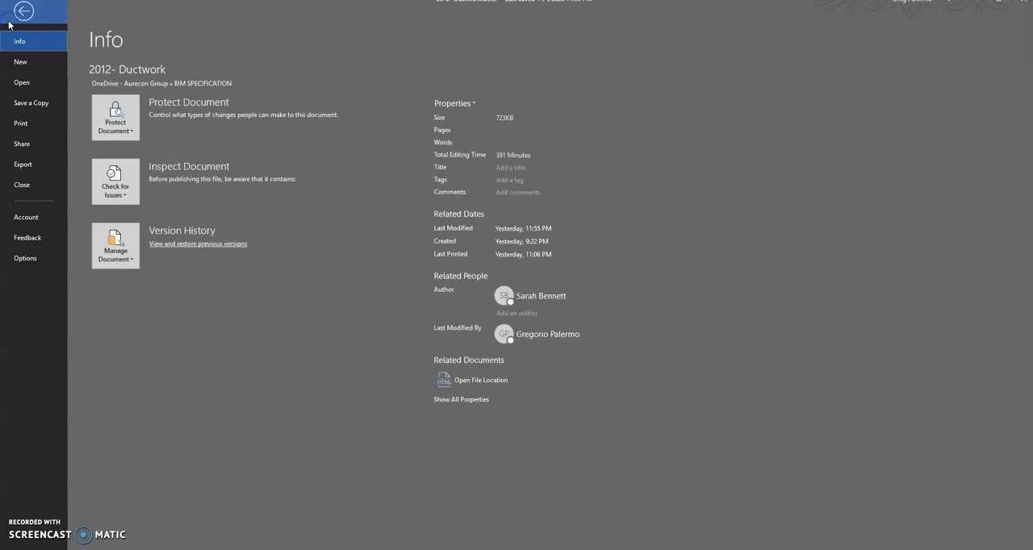
left_click(31, 165)
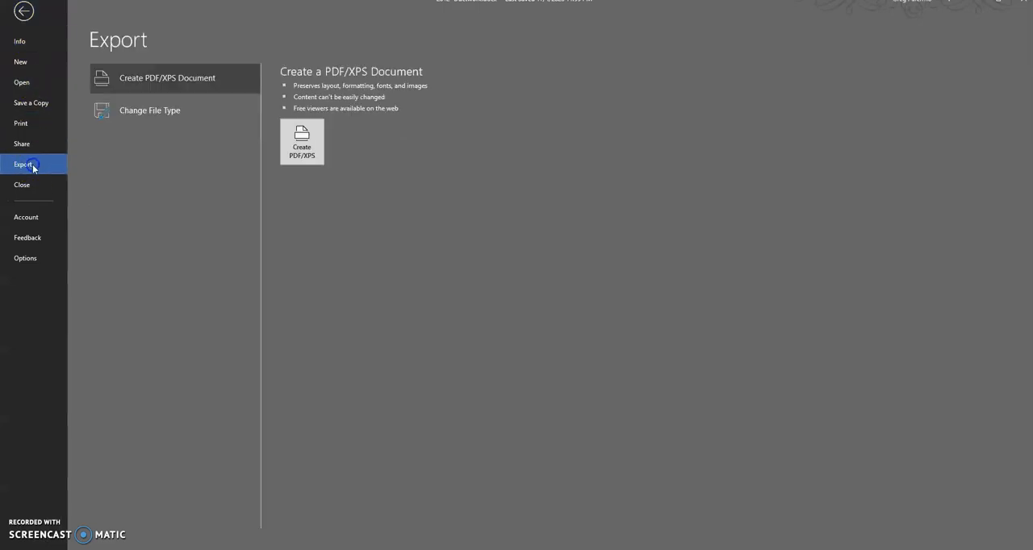
left_click(301, 141)
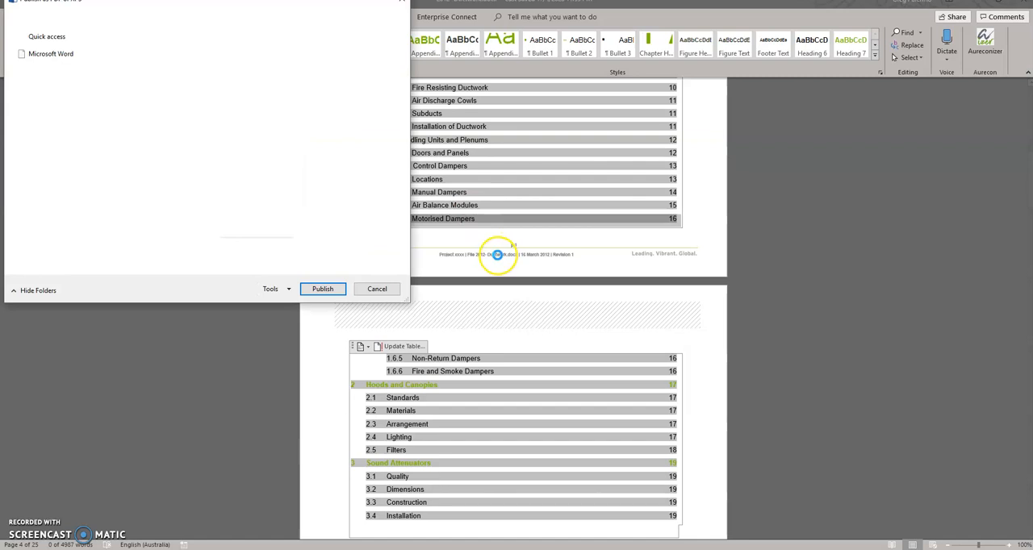
left_click_drag(407, 301, 707, 508)
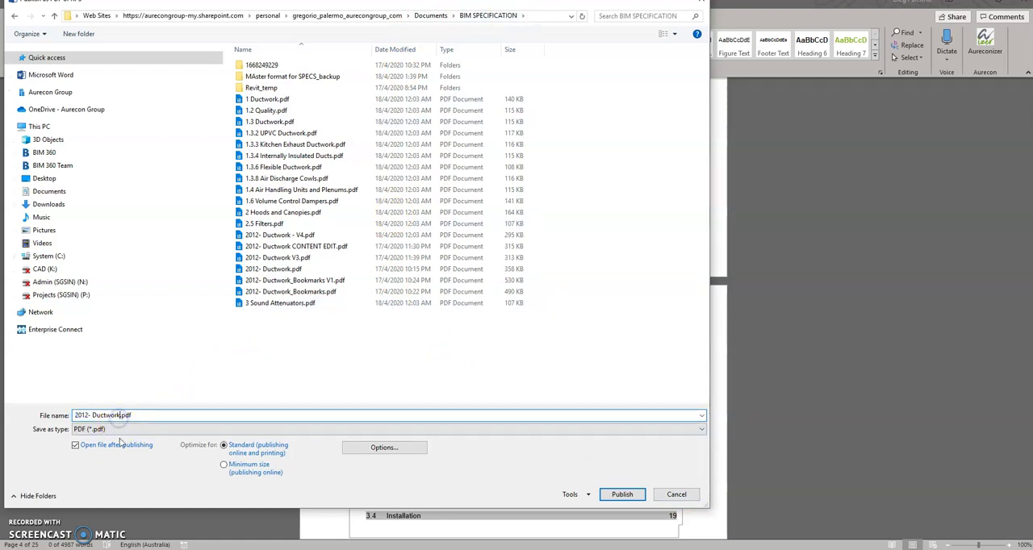
type("log")
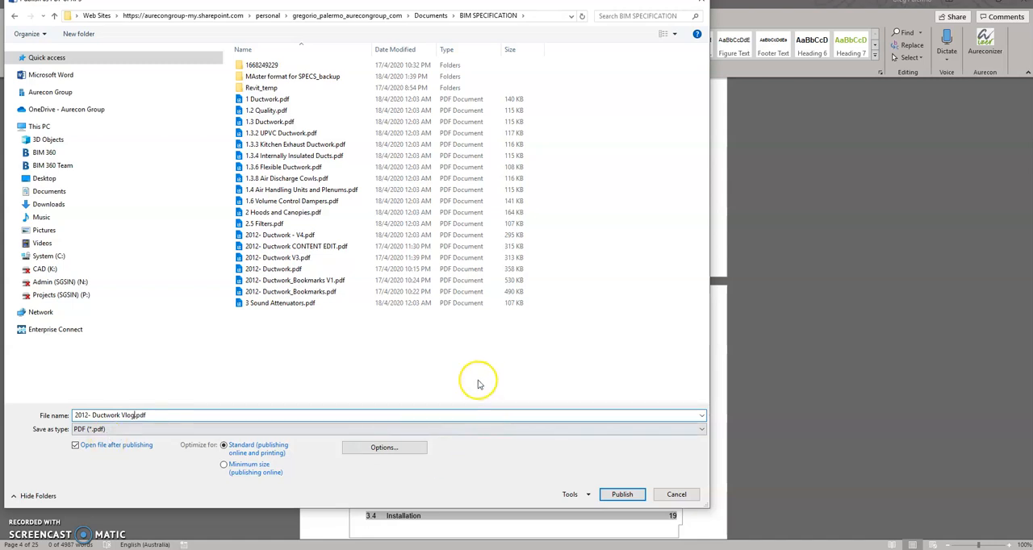
- Publish the PDF for all pages with bookmarks created from the document's headings
left_click(365, 450)
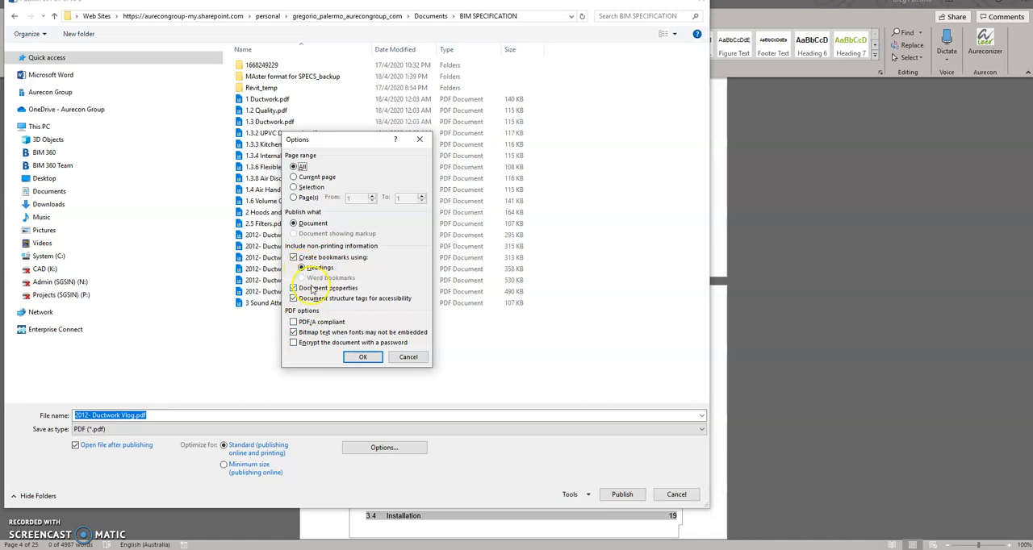
left_click(362, 357)
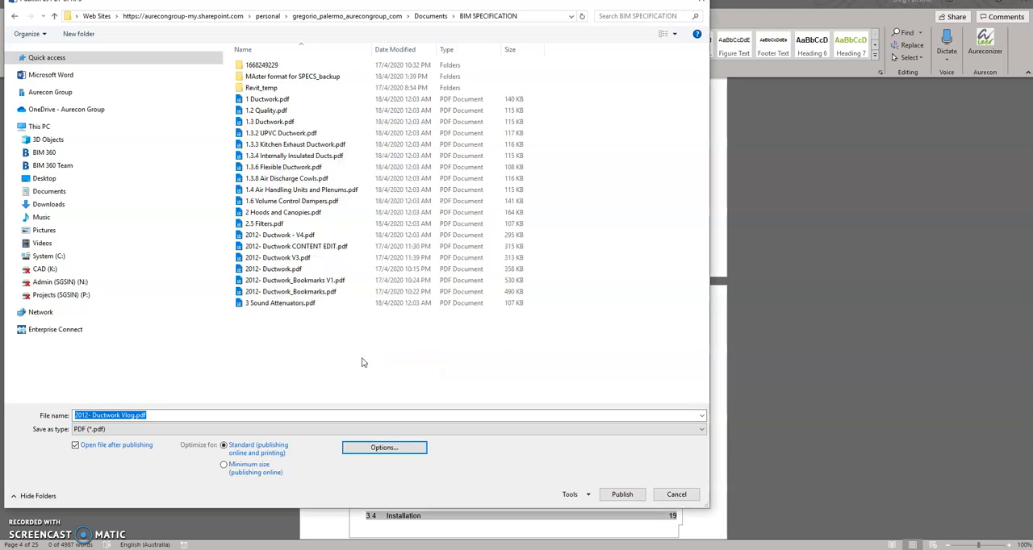
left_click(619, 493)
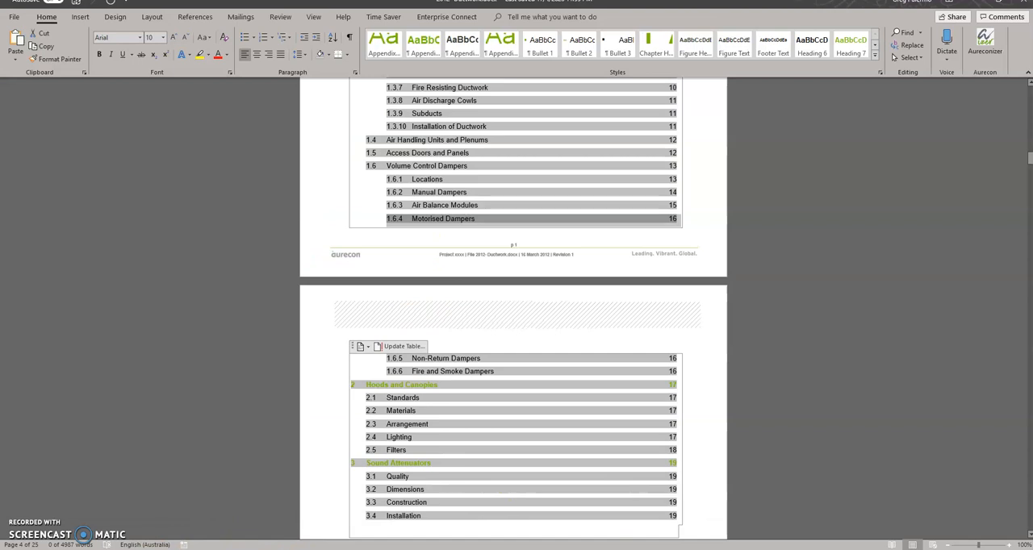
- Close the published PDF and the ShareGate page in the browser, and minimize the browser
left_click_drag(326, 261, 310, 81)
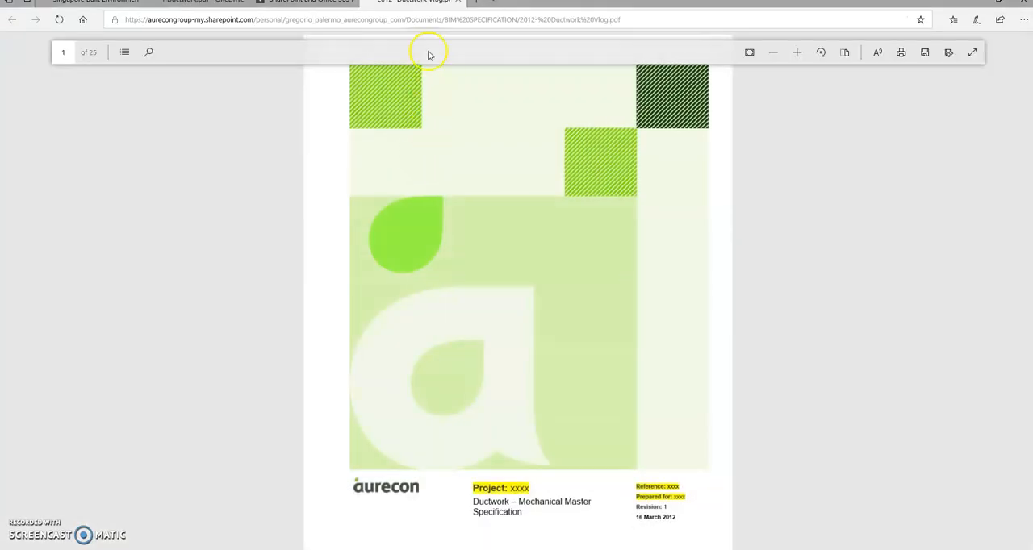
key("ctrl+w")
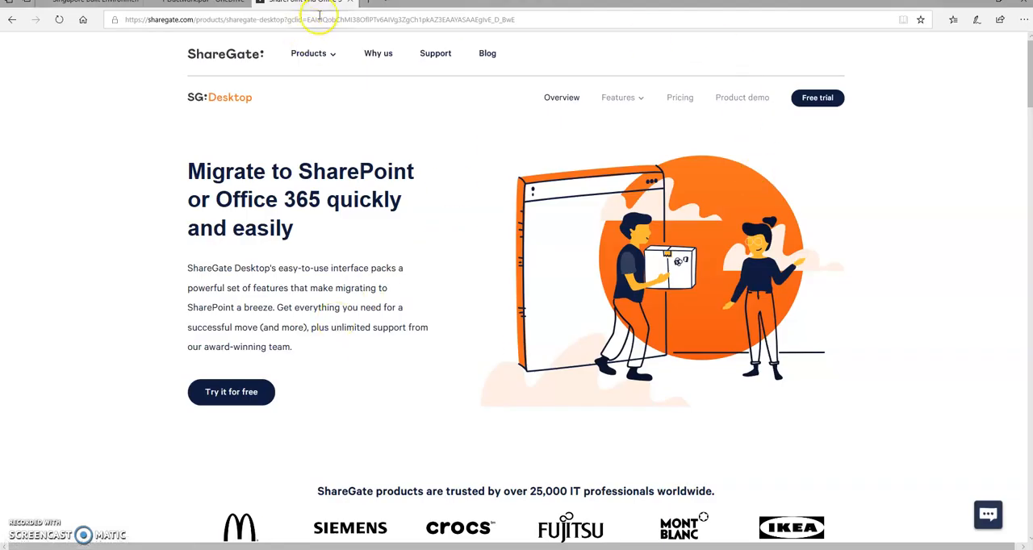
left_click(351, 2)
left_click(974, 3)
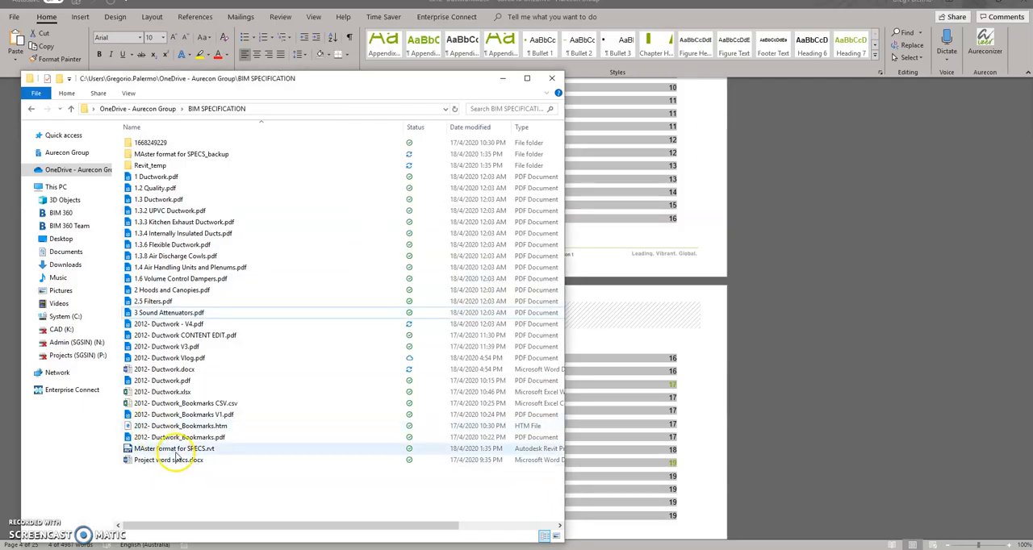
- In the BIM SPECIFICATION folder in File Explorer, sort the files by date modified and open 2012- Ductwork Vlog.pdf
left_click(462, 131)
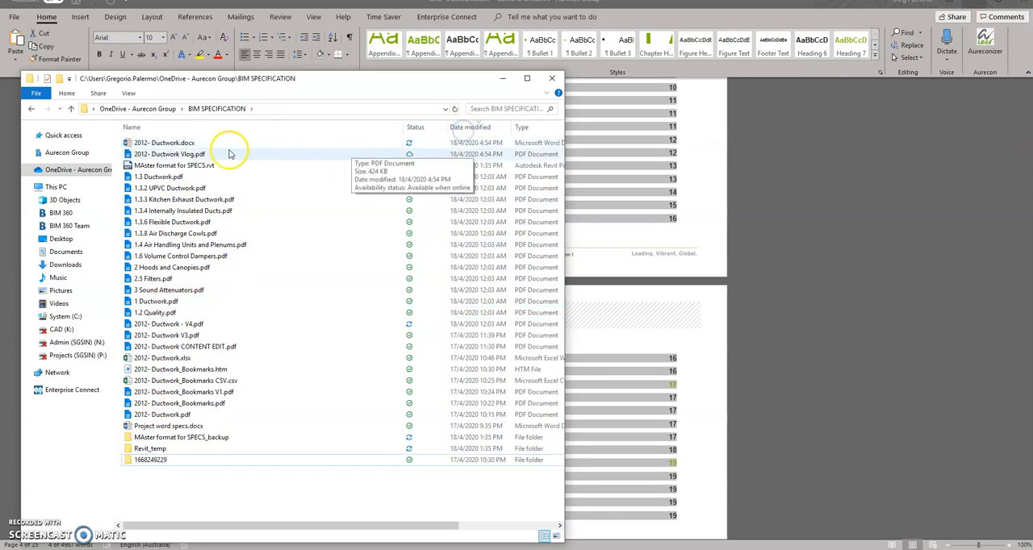
left_click(176, 155)
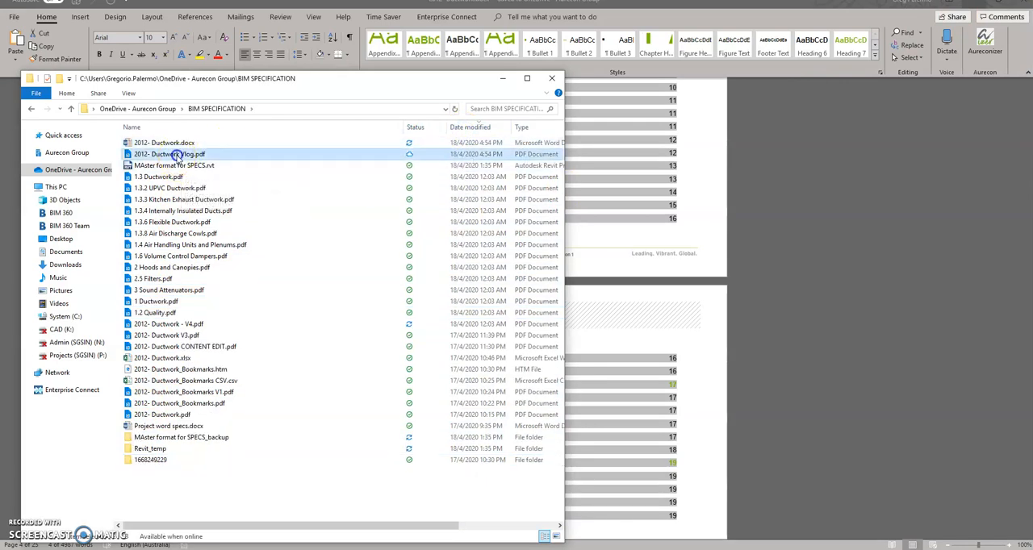
double_click(176, 154)
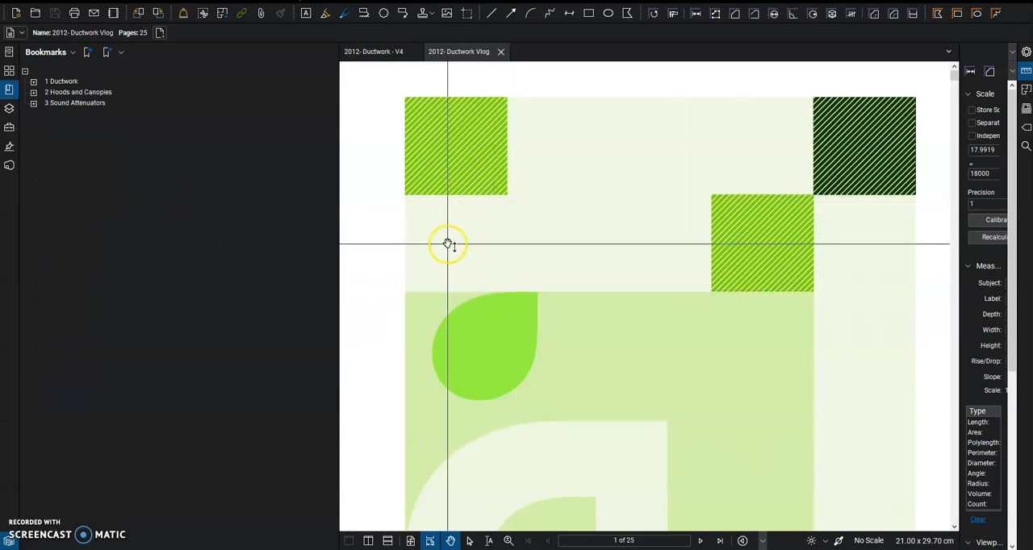
- Expand the Ductwork, Hoods and Canopies, and Sound Attenuators bookmarks and look over the first pages of the PDF
left_click(33, 81)
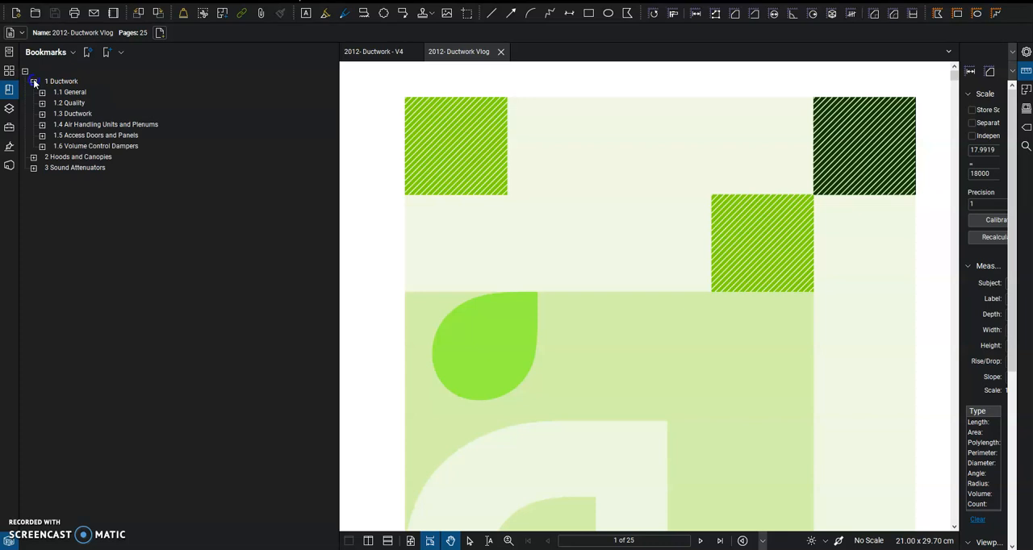
left_click(33, 158)
left_click(34, 222)
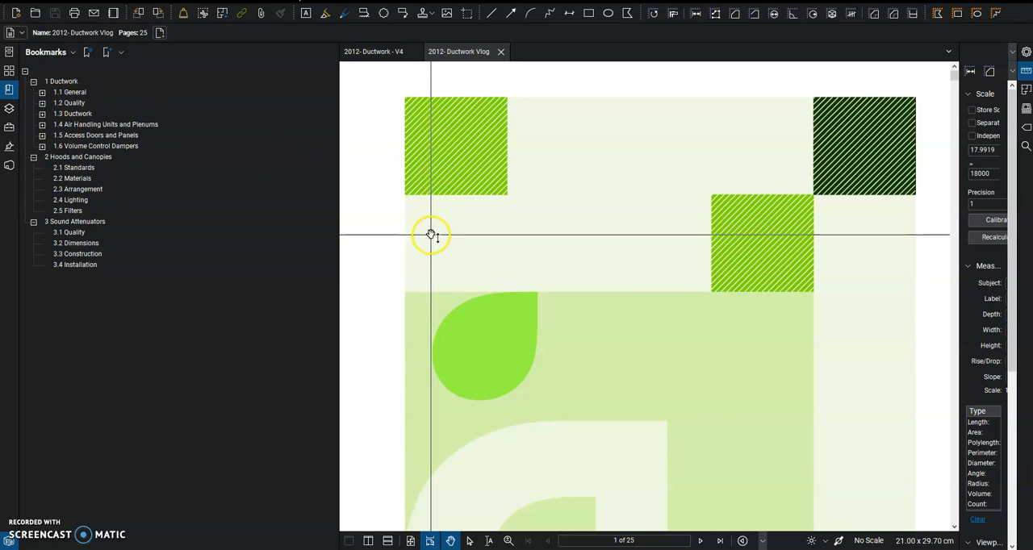
scroll(510, 208, "down", 5)
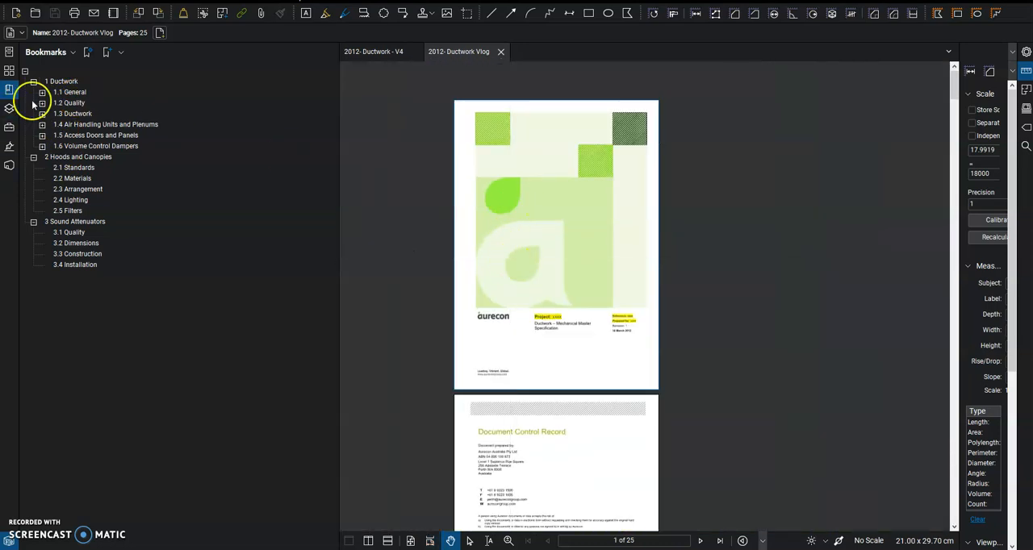
scroll(567, 238, "down", 3)
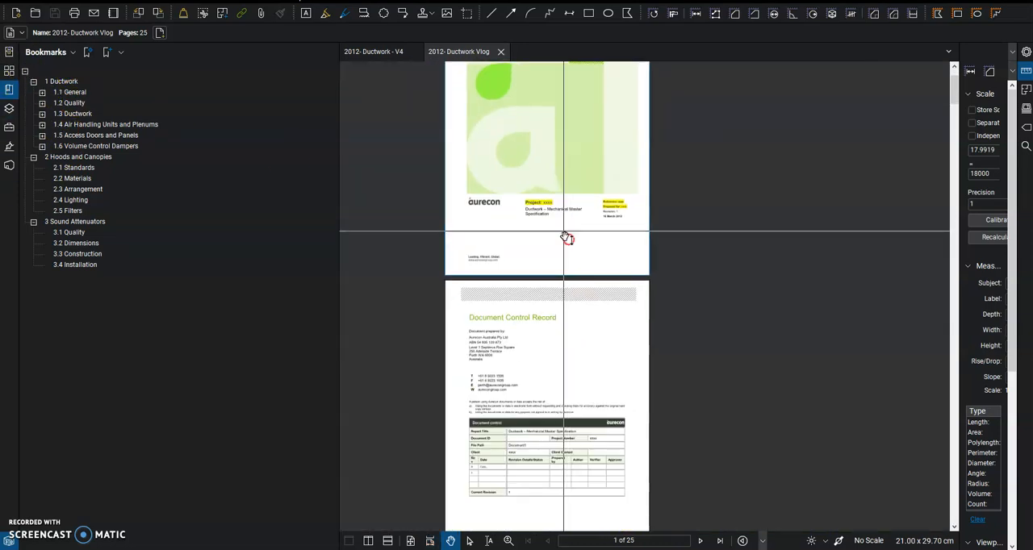
- Look through the pages of 2012- Ductwork Vlog from the Document Control Record to the Kitchen Exhaust Ductwork section, and close the PDF
scroll(537, 428, "down", 11)
left_click_drag(550, 256, 552, 240)
left_click_drag(540, 367, 542, 240)
left_click_drag(532, 360, 519, 193)
left_click_drag(546, 404, 549, 309)
left_click_drag(499, 410, 519, 231)
left_click_drag(518, 341, 511, 276)
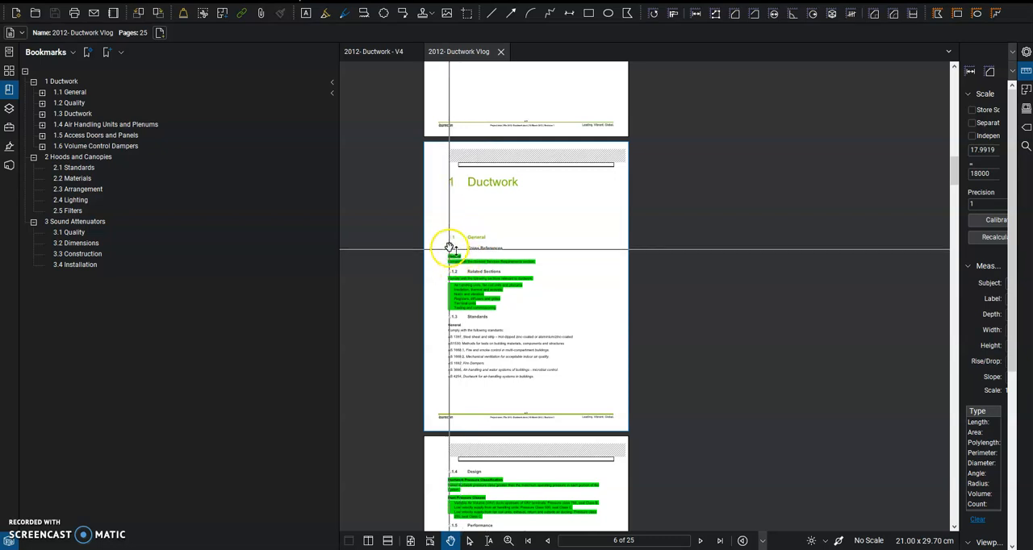
scroll(513, 360, "down", 5)
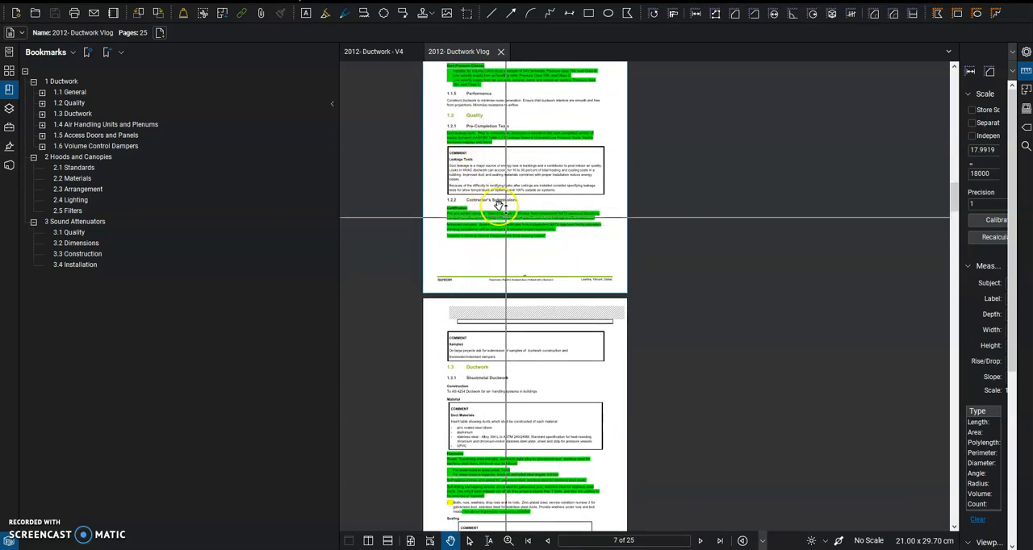
scroll(527, 390, "up", 2)
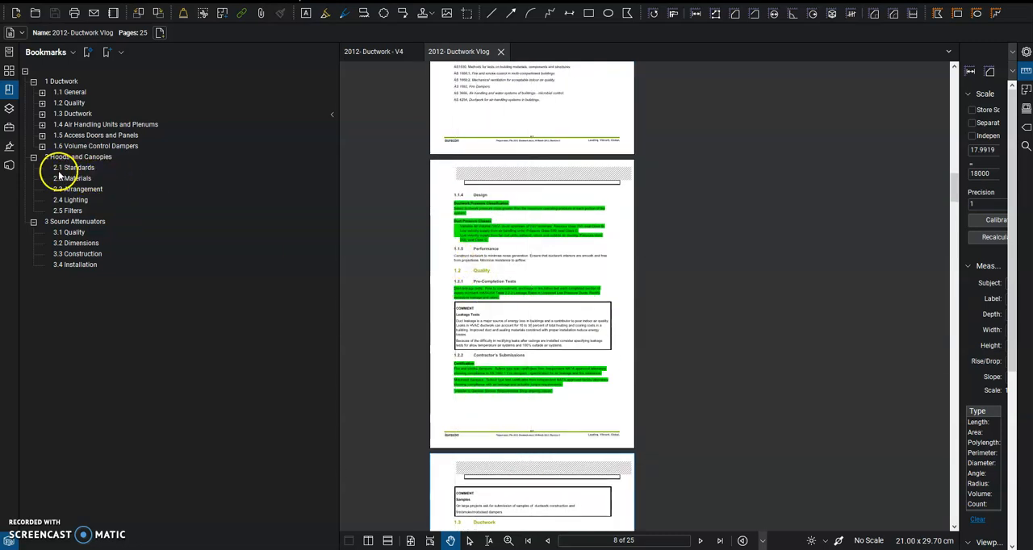
scroll(537, 263, "down", 3)
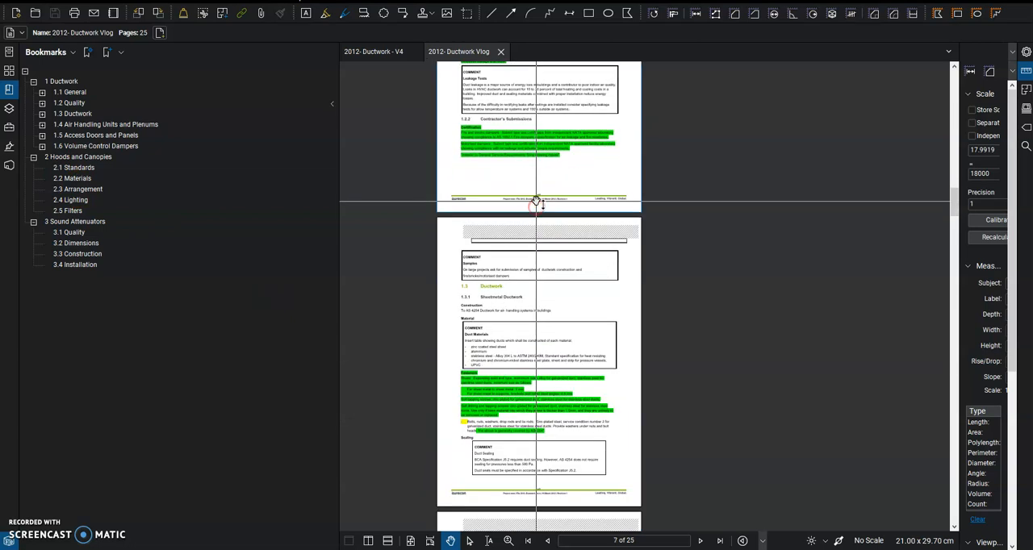
scroll(536, 200, "down", 9)
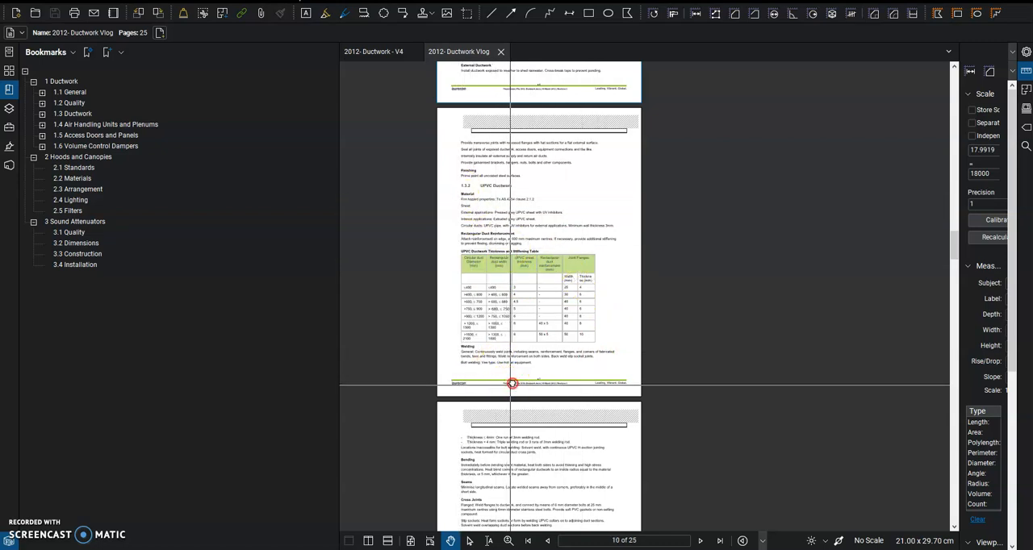
scroll(511, 383, "down", 5)
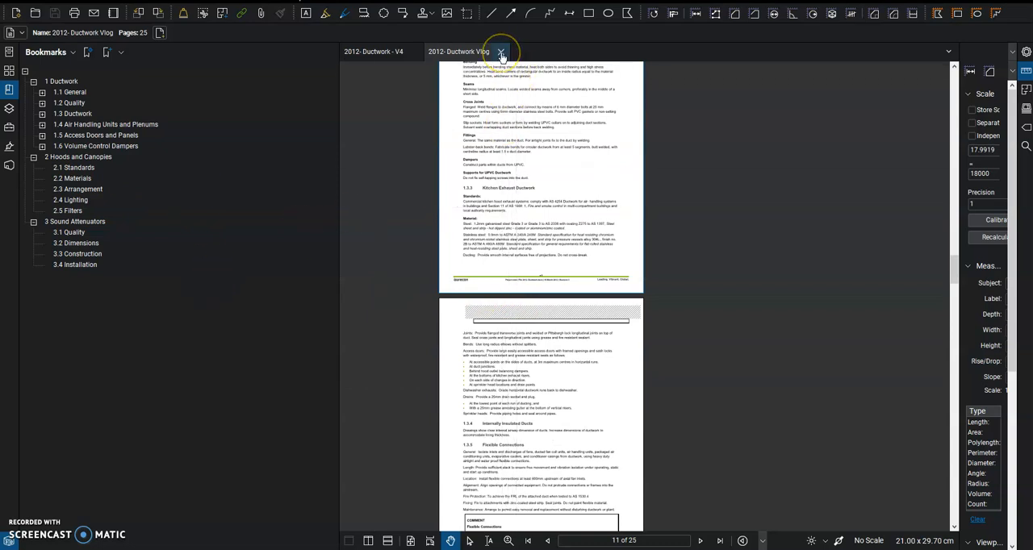
left_click(500, 52)
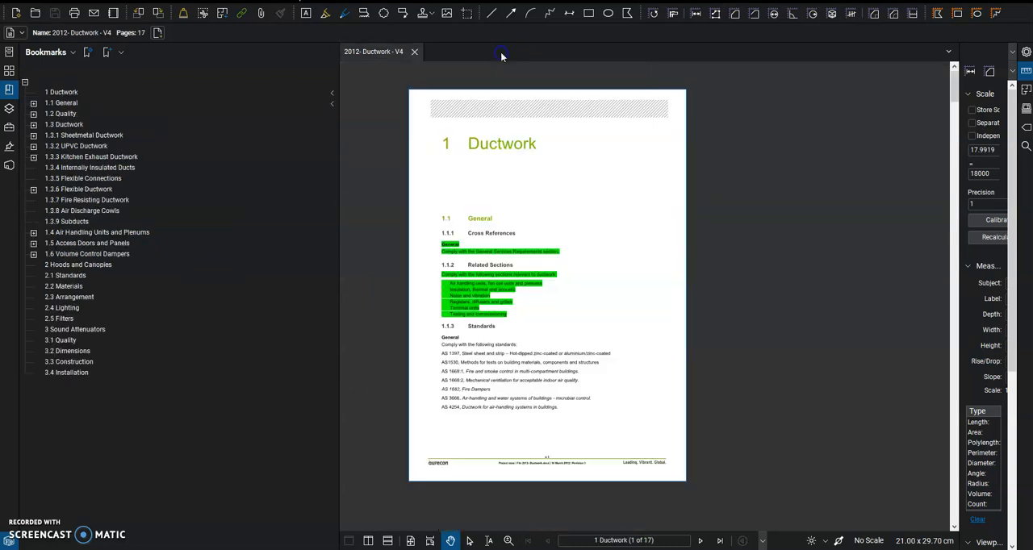
- Examine the bookmark tree of 2012- Ductwork - V4, including the entries under 1.1 General, and show the page thumbnails
left_click(60, 94)
left_click(33, 104)
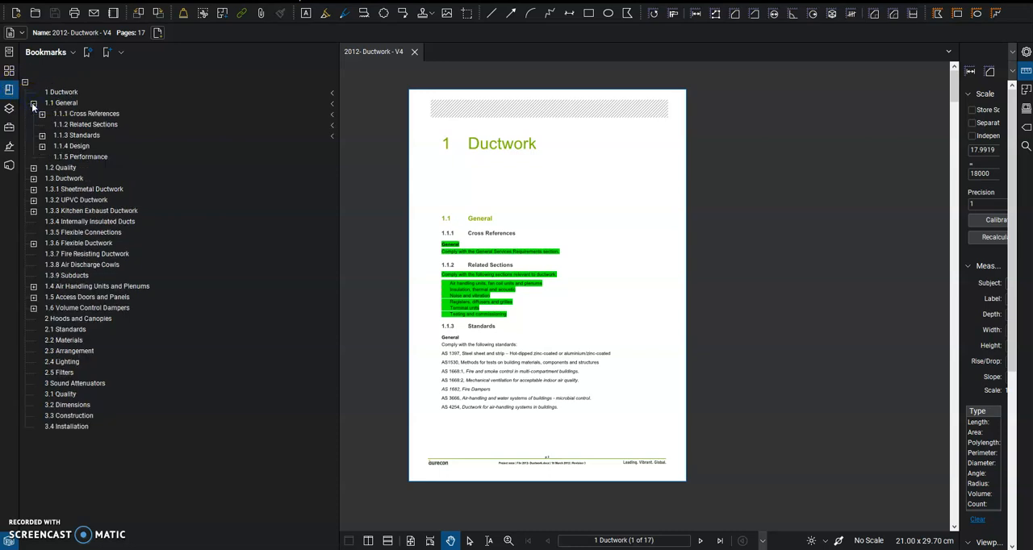
left_click(33, 103)
left_click(33, 102)
left_click(33, 103)
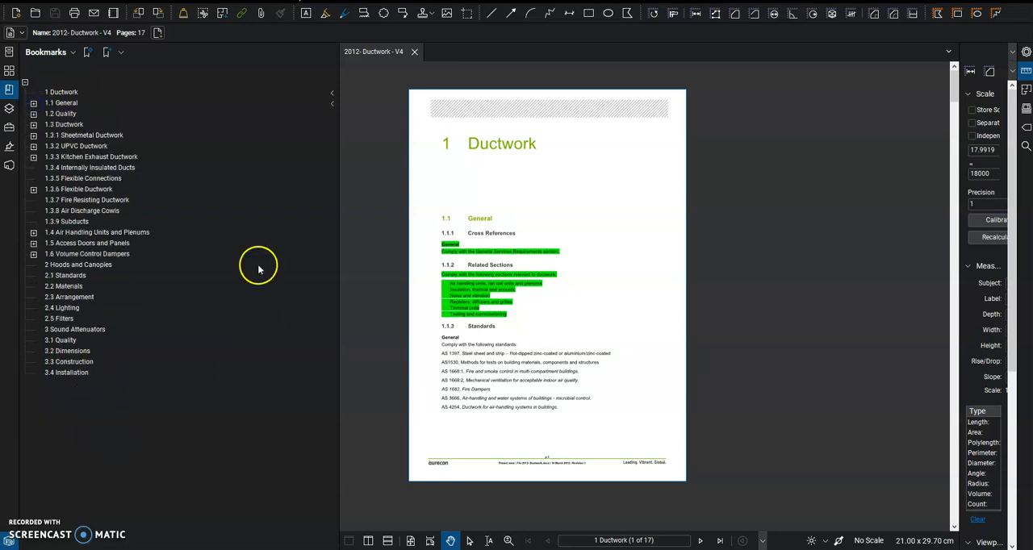
left_click(205, 189)
left_click(131, 421)
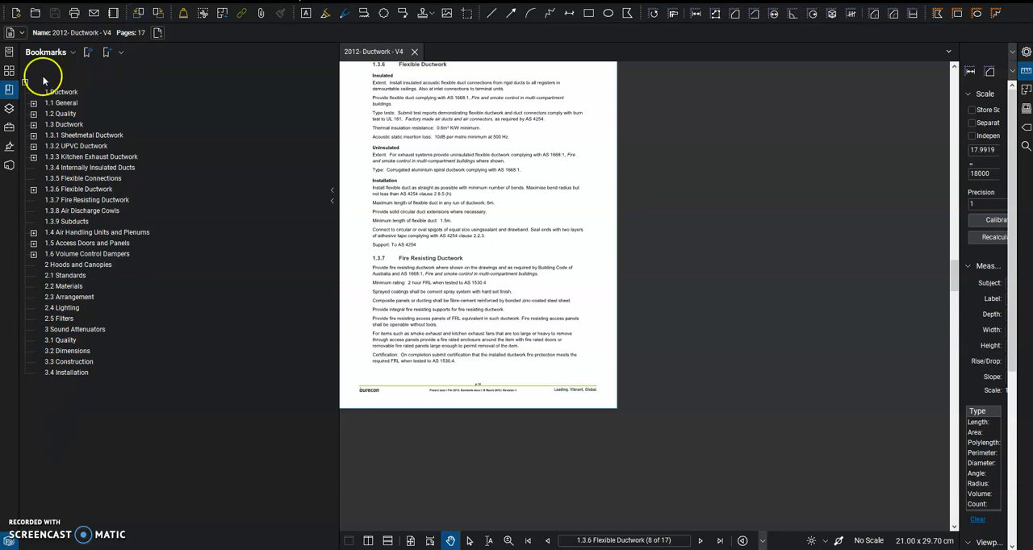
left_click(9, 71)
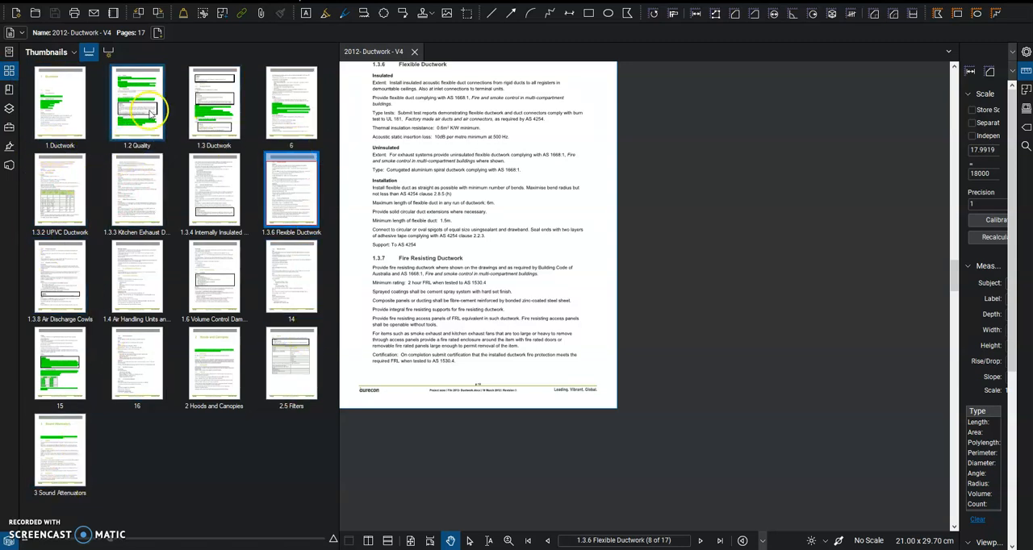
left_click(108, 52)
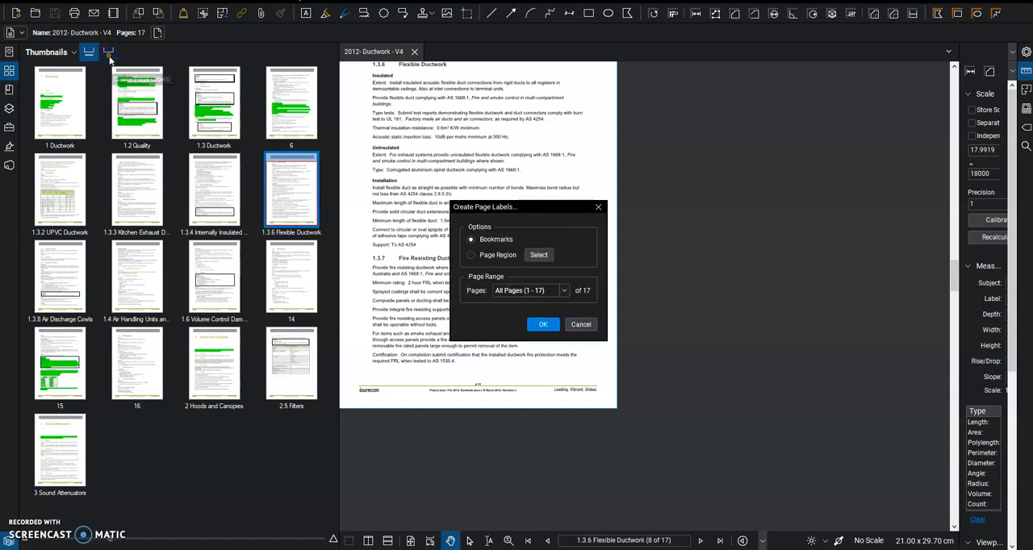
left_click(473, 256)
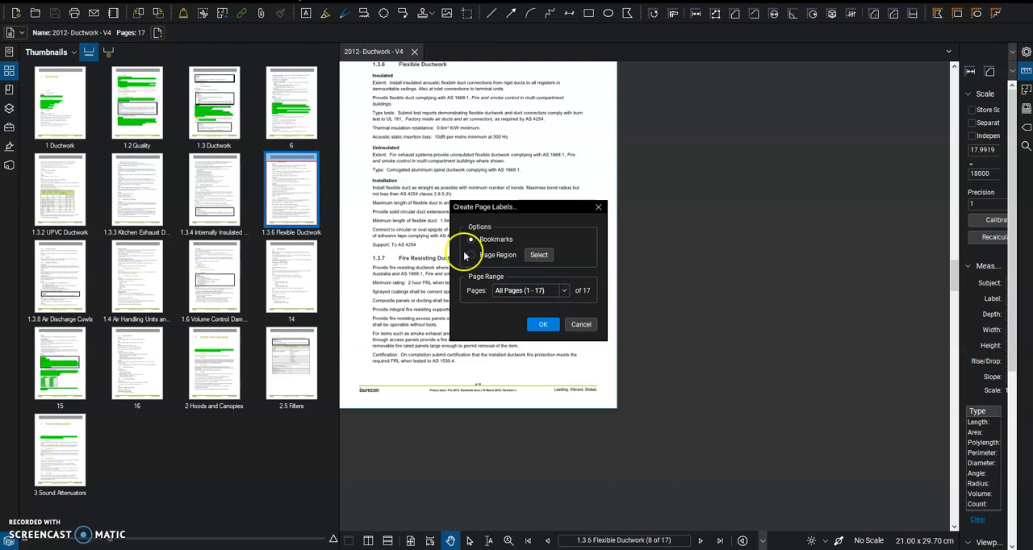
left_click(597, 207)
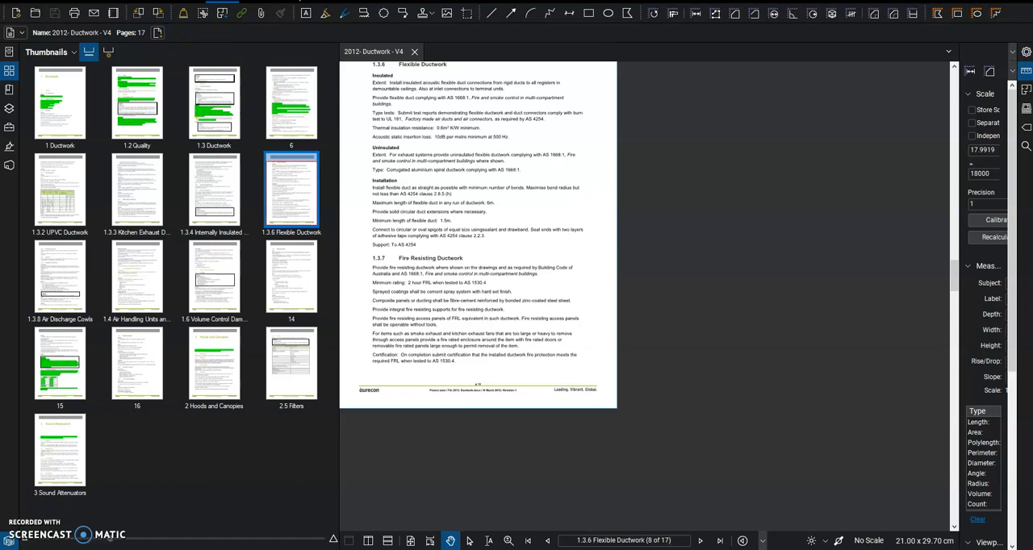
- Renumber all pages with the 1, 2, 3, ... style, an empty prefix and a start value of 1
left_click(138, 10)
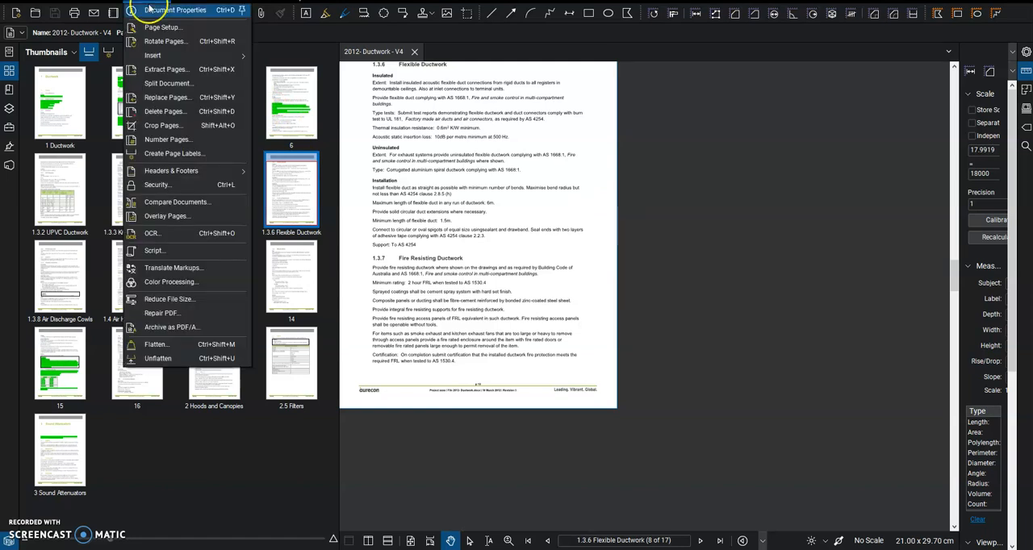
left_click(170, 140)
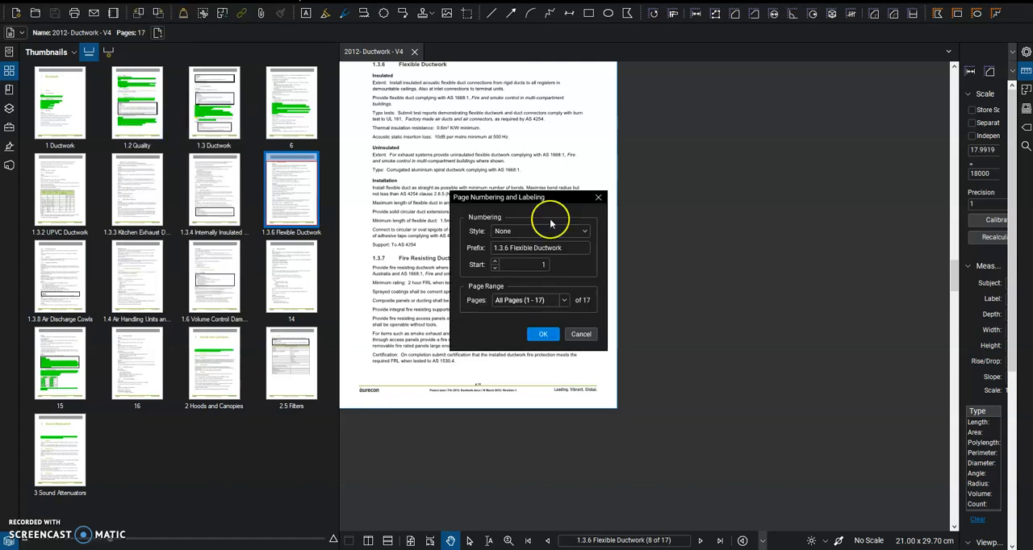
left_click(581, 234)
left_click(565, 246)
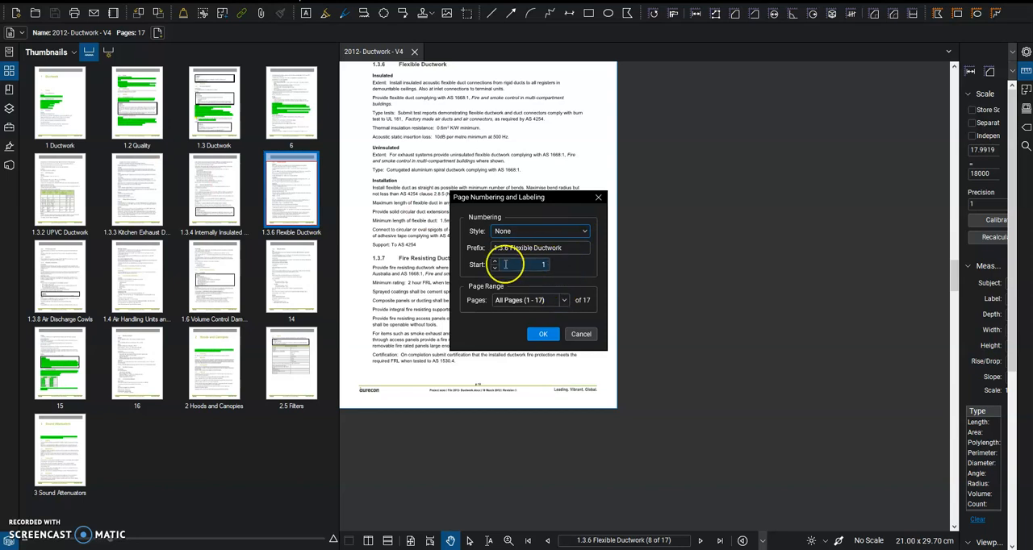
triple_click(545, 249)
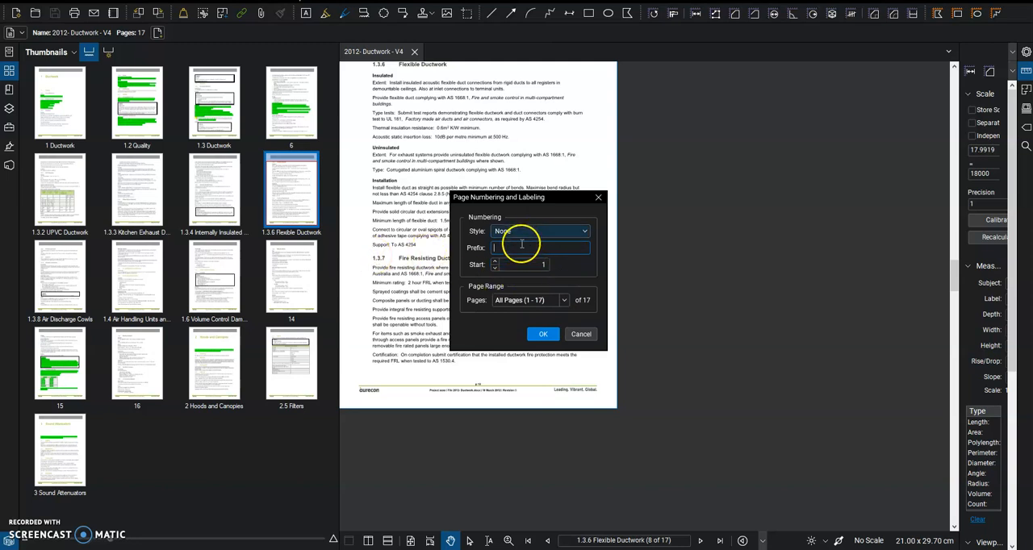
left_click(535, 231)
left_click(539, 262)
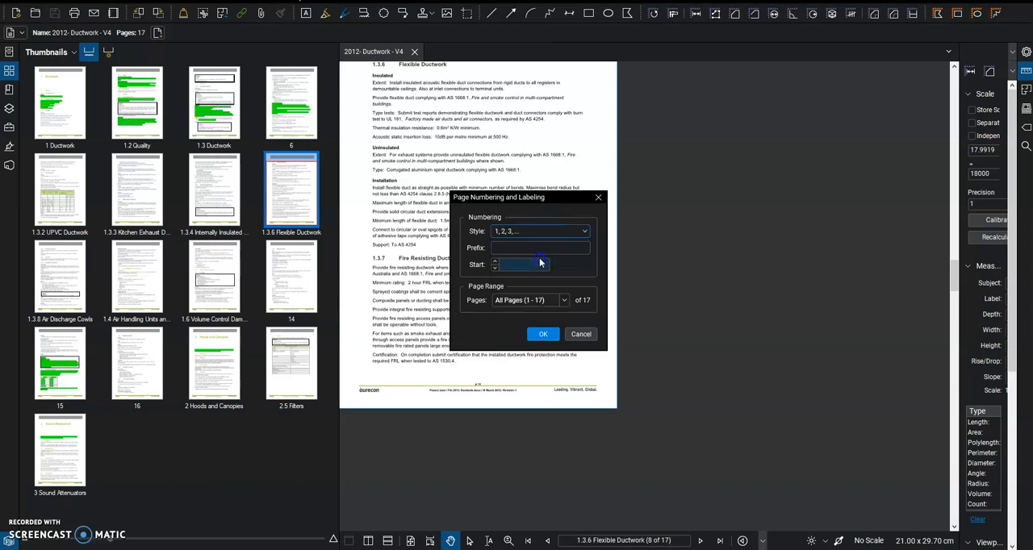
left_click(543, 337)
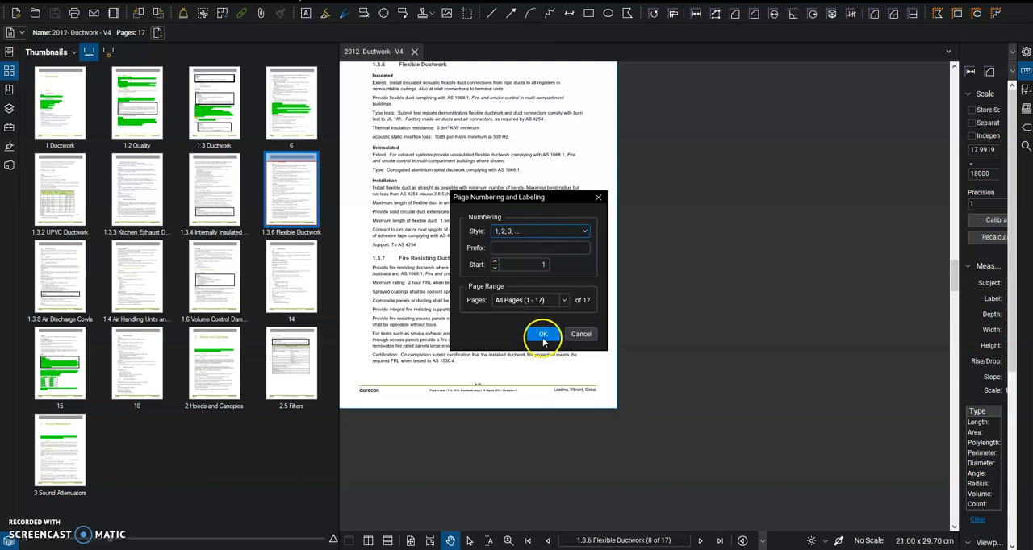
left_click(540, 334)
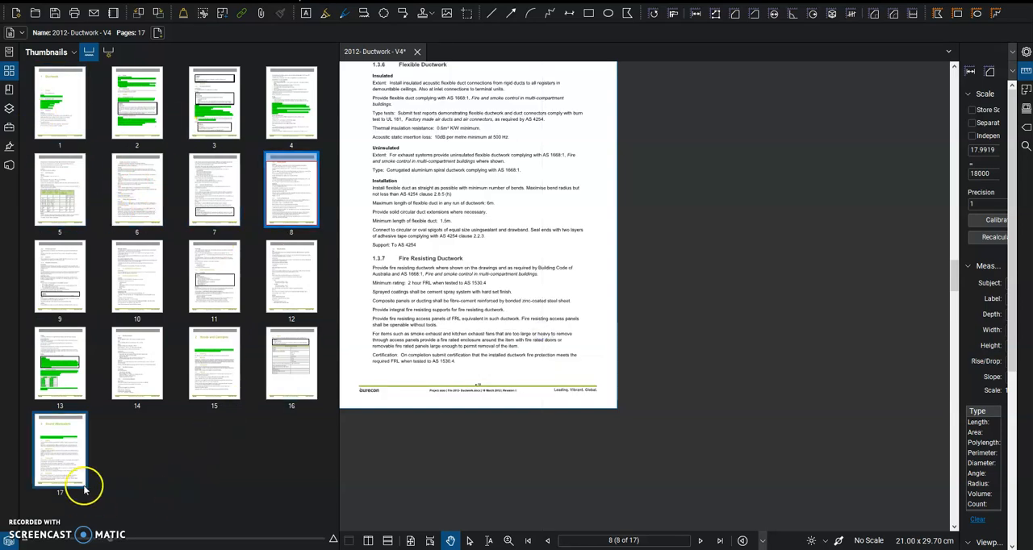
- Create page labels from the bookmarks for all pages, and view the Hoods and Canopies, Sound Attenuators and Filters pages
left_click(109, 53)
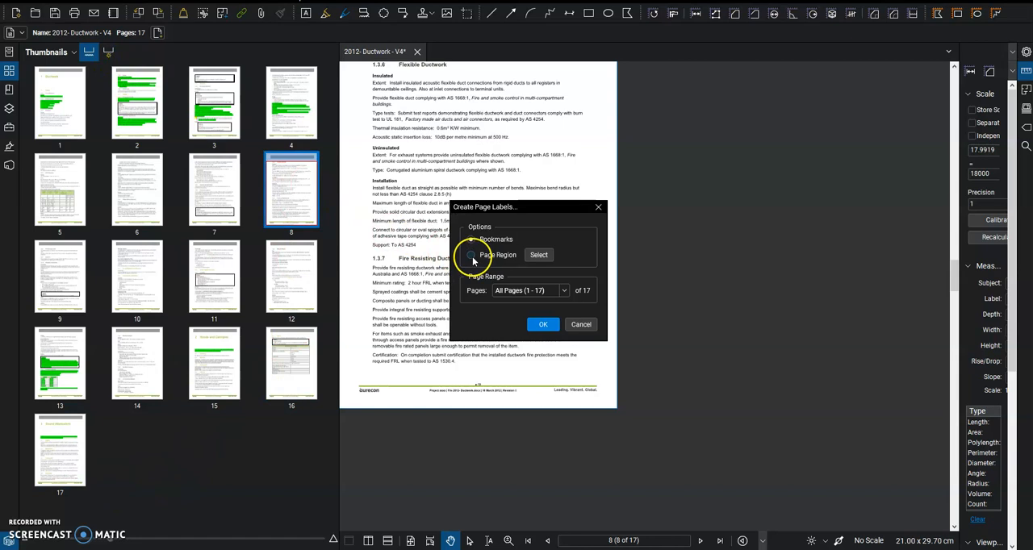
left_click(565, 291)
left_click(565, 291)
left_click(547, 325)
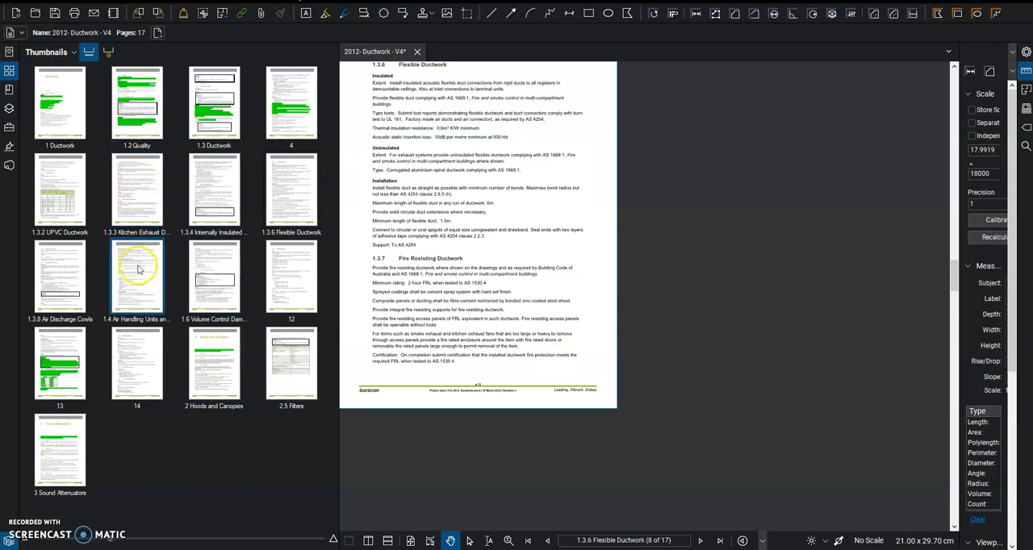
left_click(212, 355)
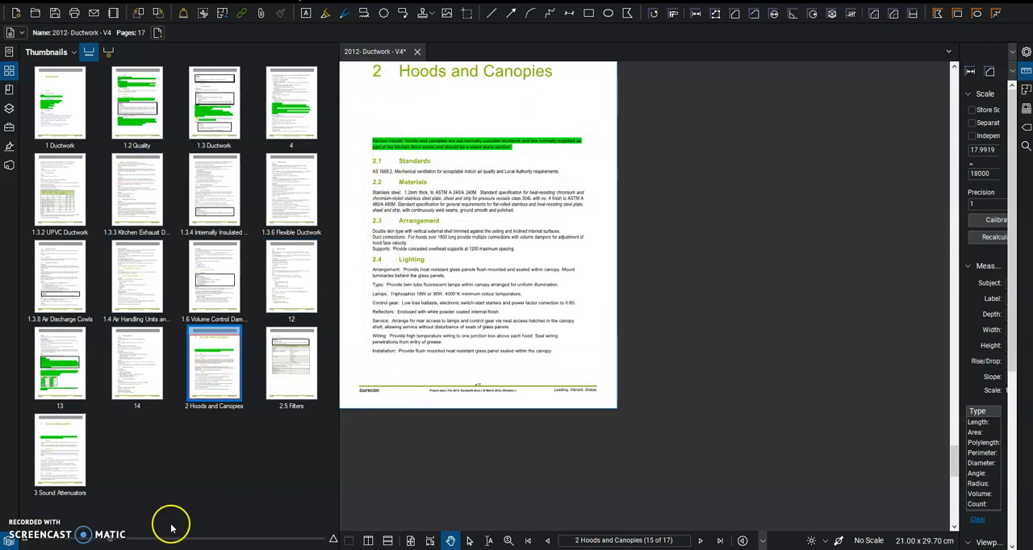
left_click(46, 473)
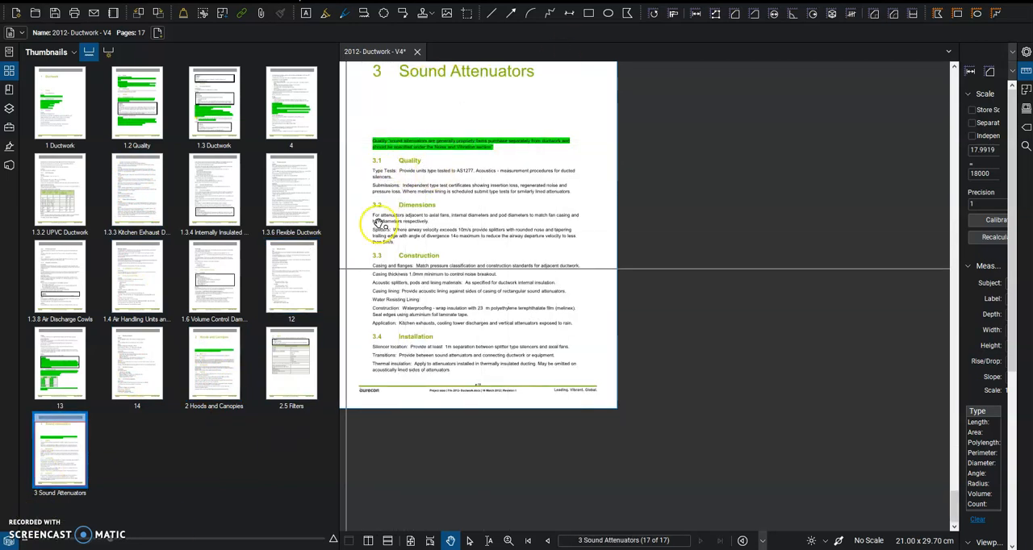
left_click(288, 346)
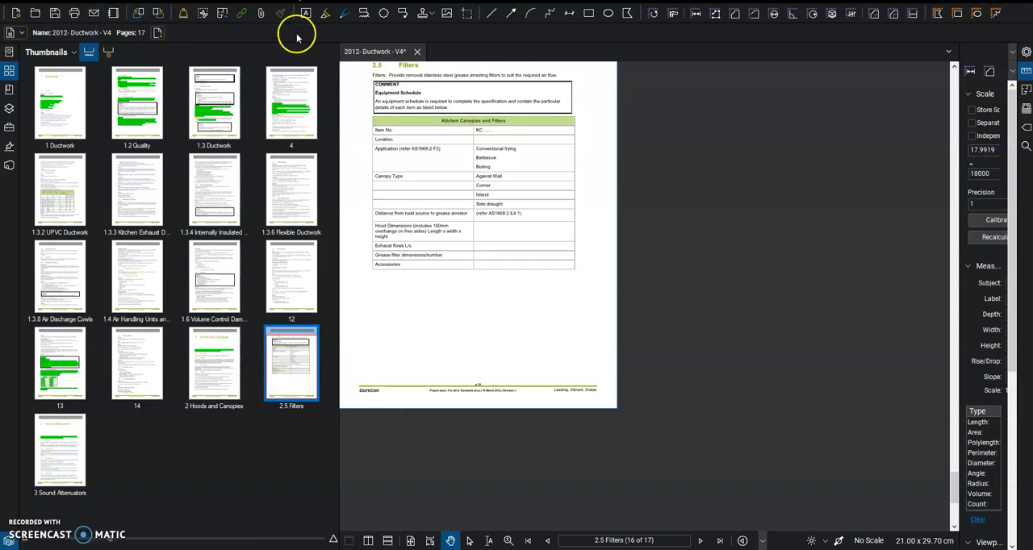
- Try to split 2012- Ductwork - V4.pdf by top level bookmarks into BIM SPECIFICATION, naming the files by bookmarks
left_click(153, 3)
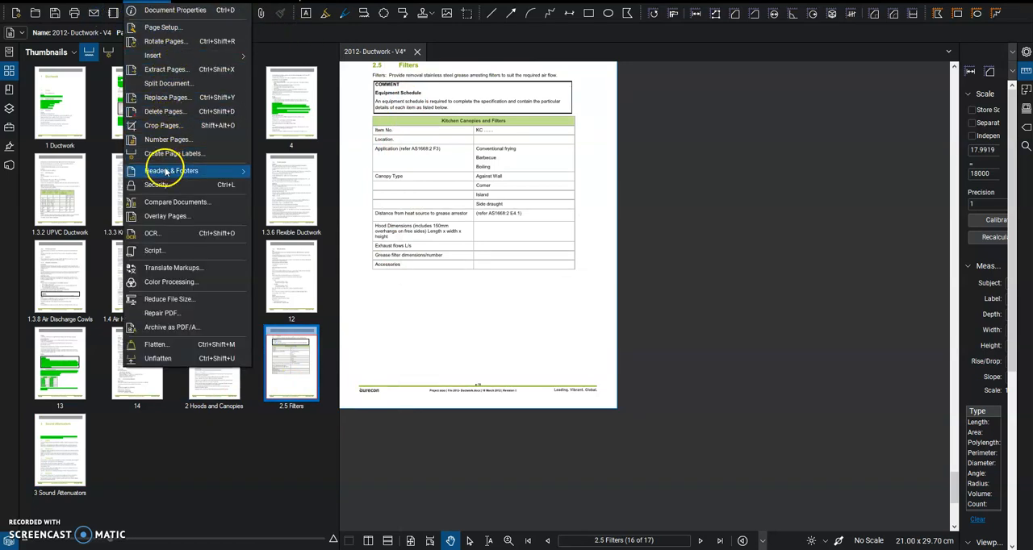
left_click(169, 84)
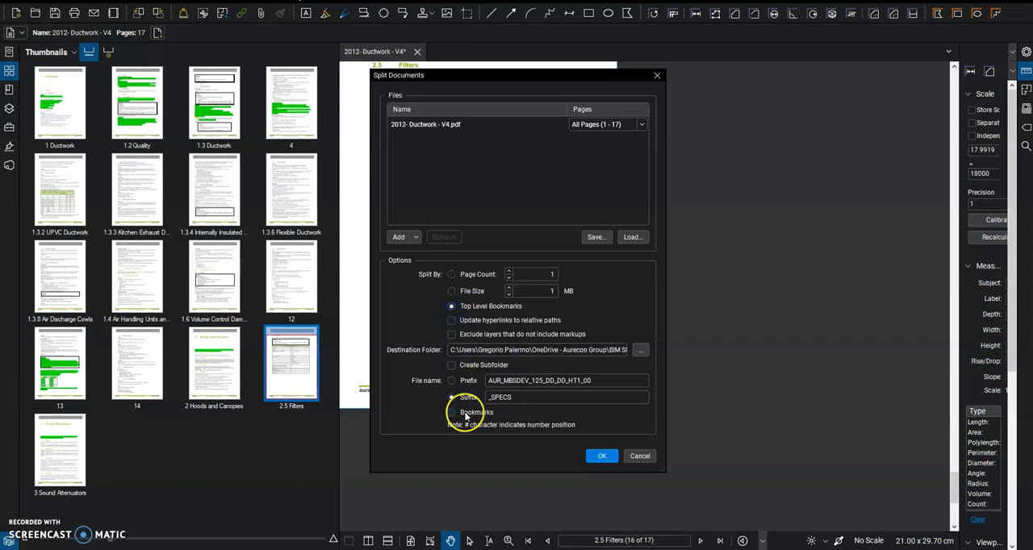
left_click(600, 456)
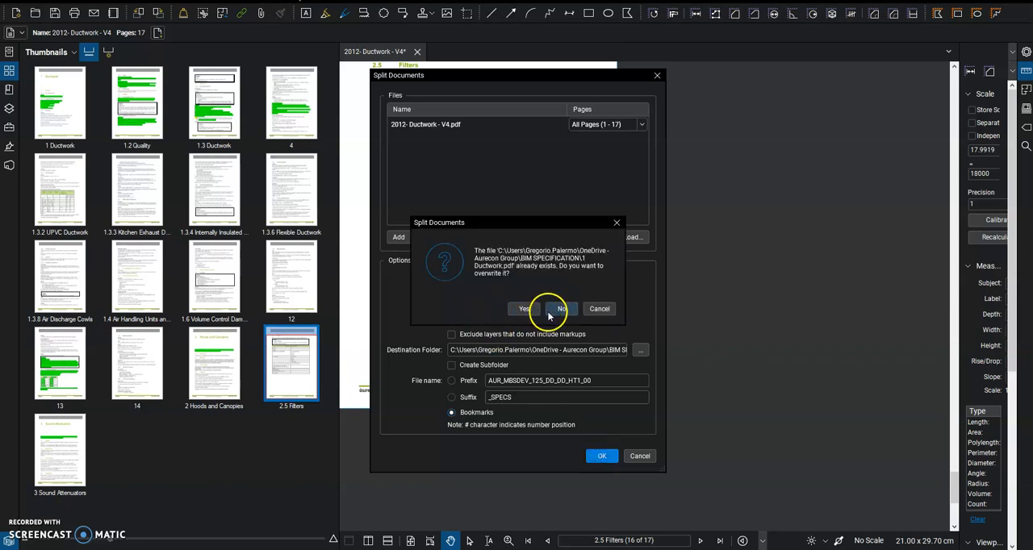
left_click(617, 223)
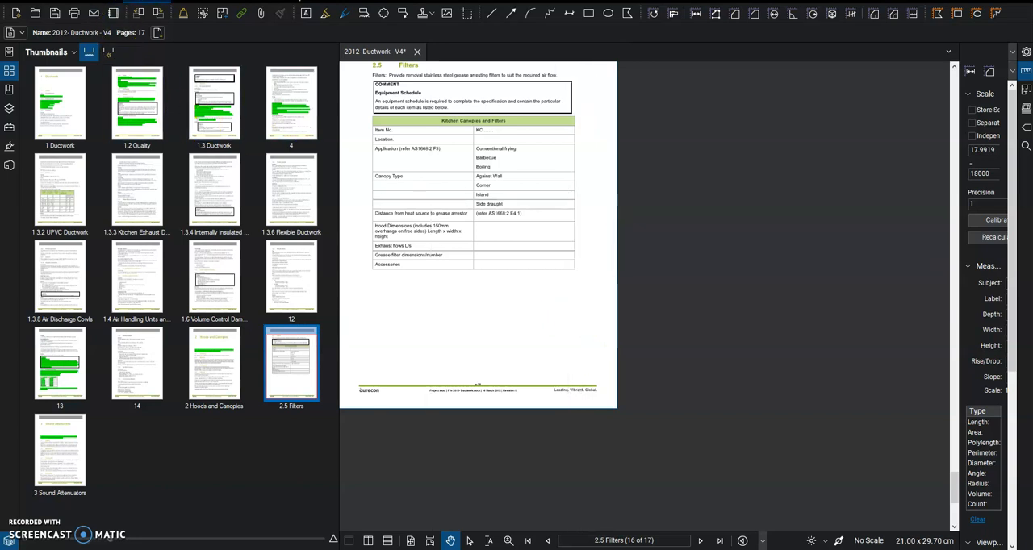
- Start splitting 2012- Ductwork - V4.pdf and browse for the destination folder
left_click(121, 10)
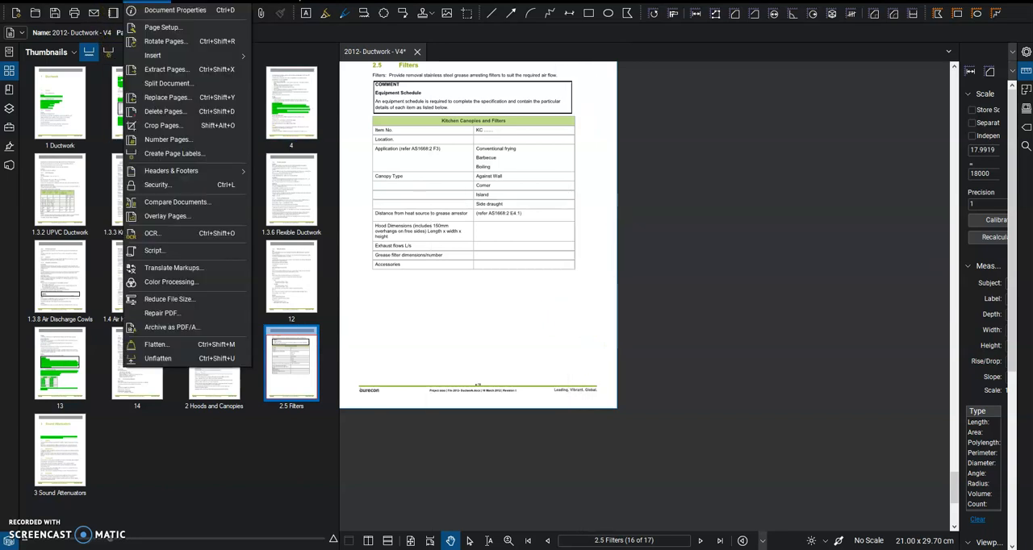
left_click(169, 83)
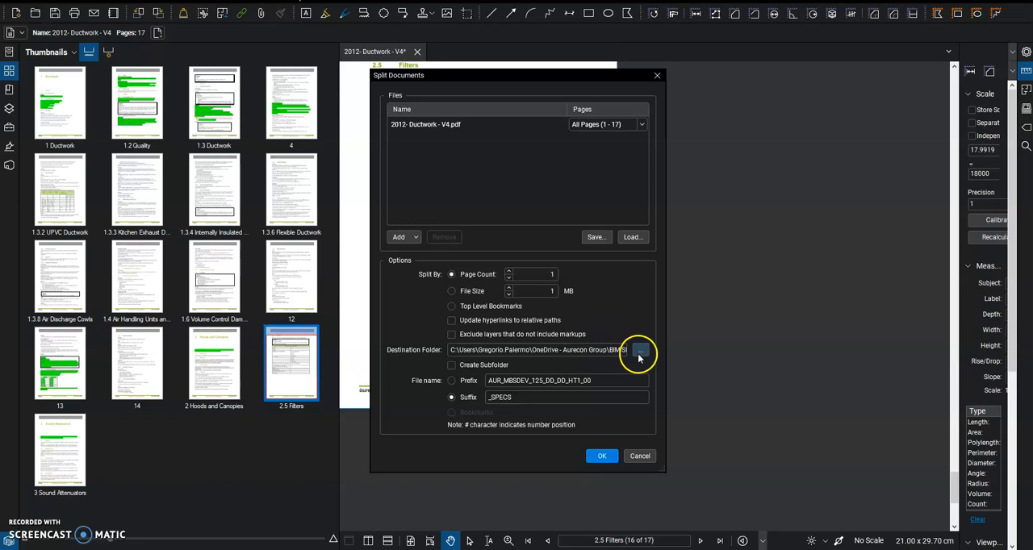
left_click(639, 352)
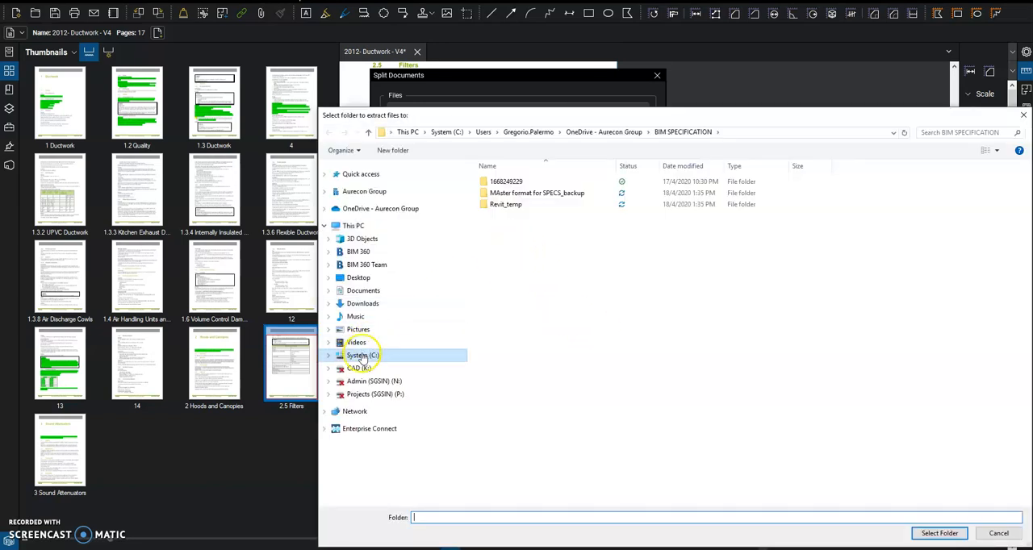
right_click(544, 303)
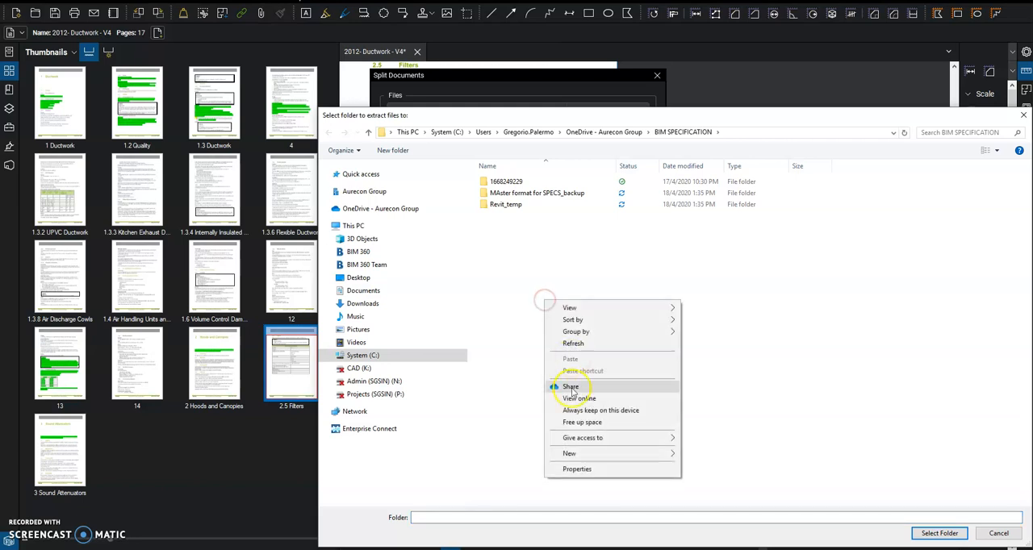
mouse_move(574, 455)
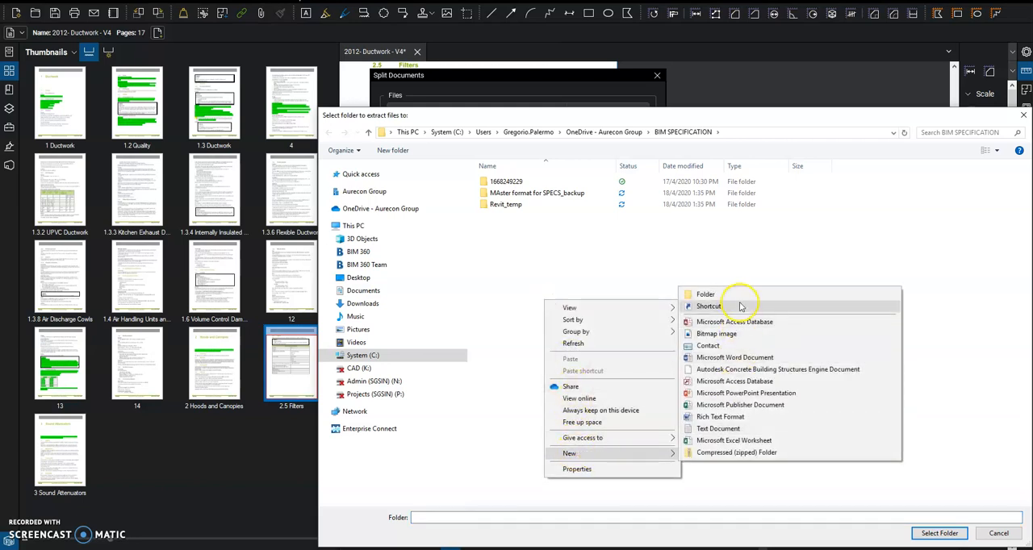
left_click(741, 307)
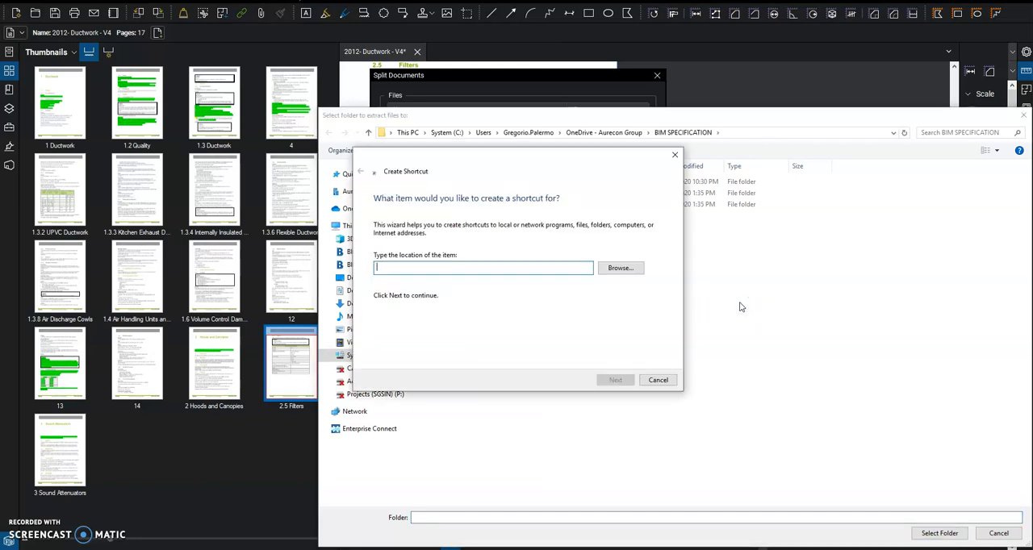
left_click(675, 154)
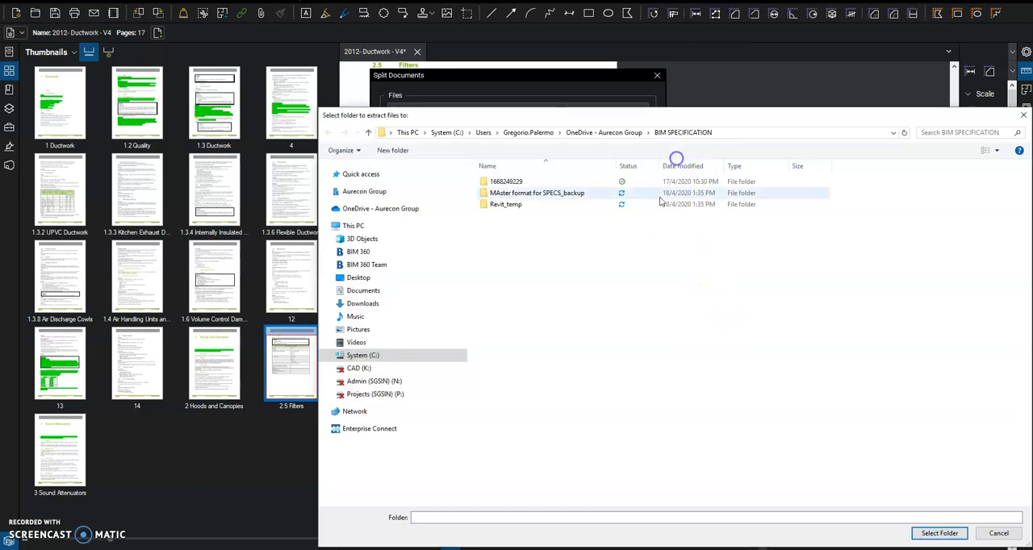
- Create a folder named specs sample inside BIM SPECIFICATION and choose it as the destination for the split files
right_click(606, 267)
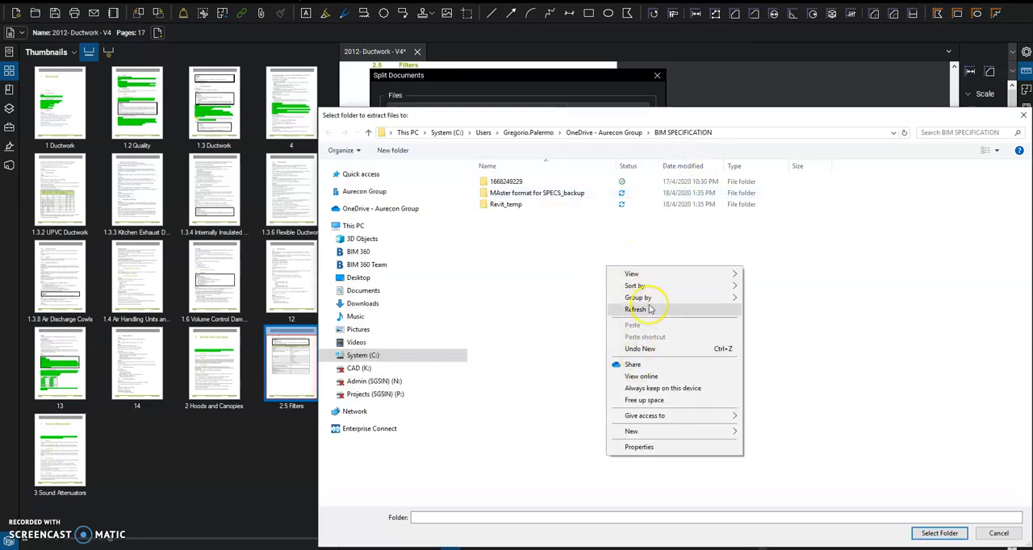
mouse_move(732, 431)
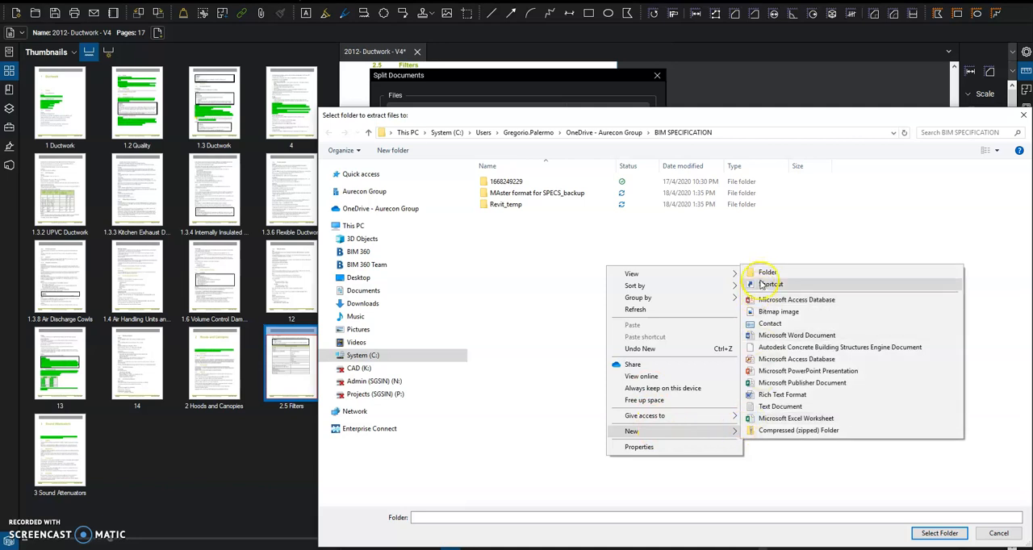
left_click(764, 273)
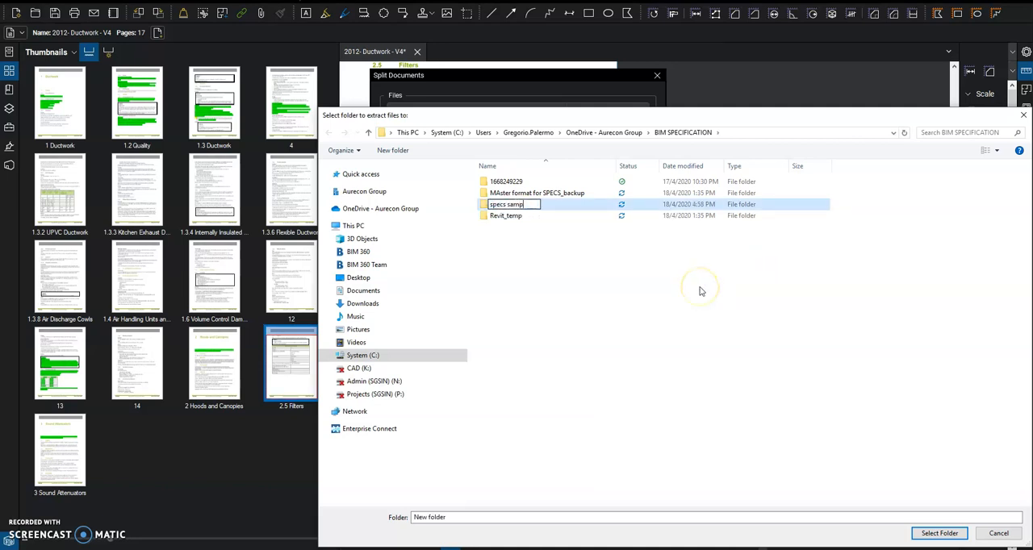
left_click(564, 341)
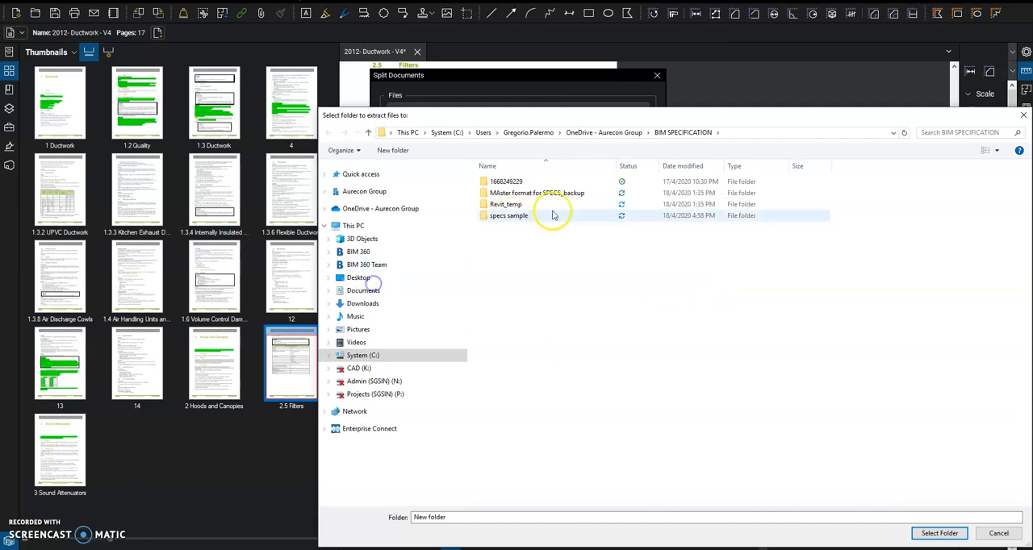
left_click(510, 223)
double_click(509, 223)
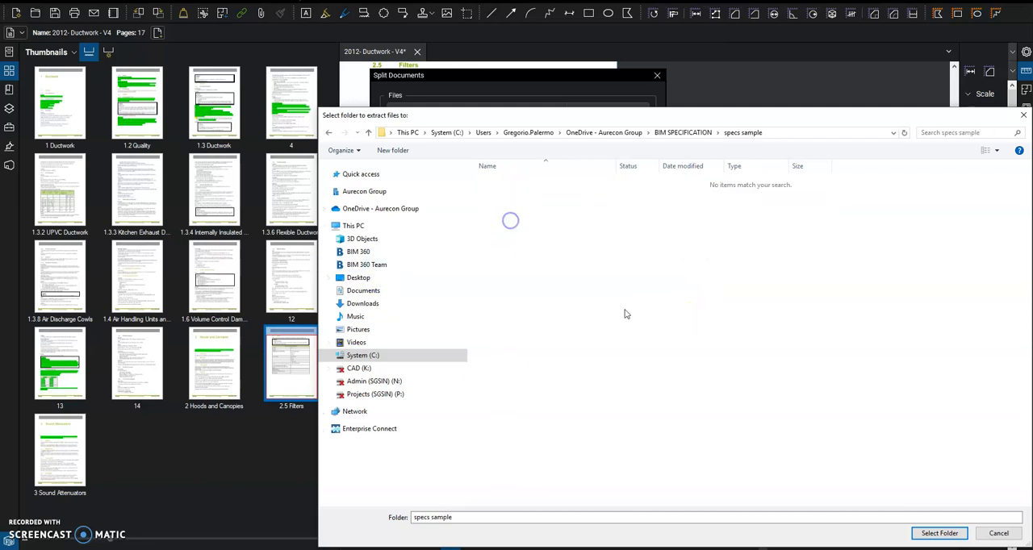
left_click(937, 533)
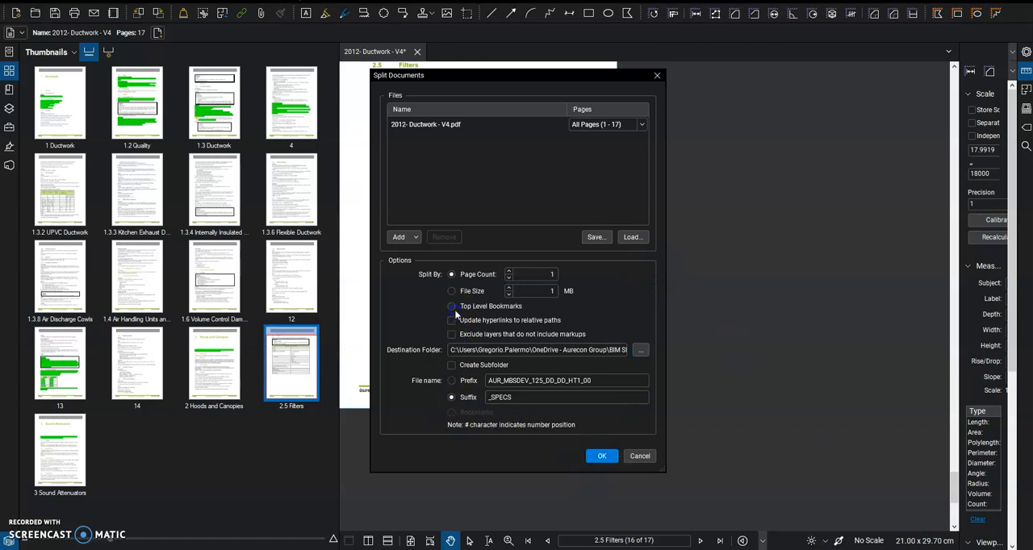
- Split the PDF by top level bookmarks with bookmark file names, and check the resulting files in the specs sample folder
left_click(603, 456)
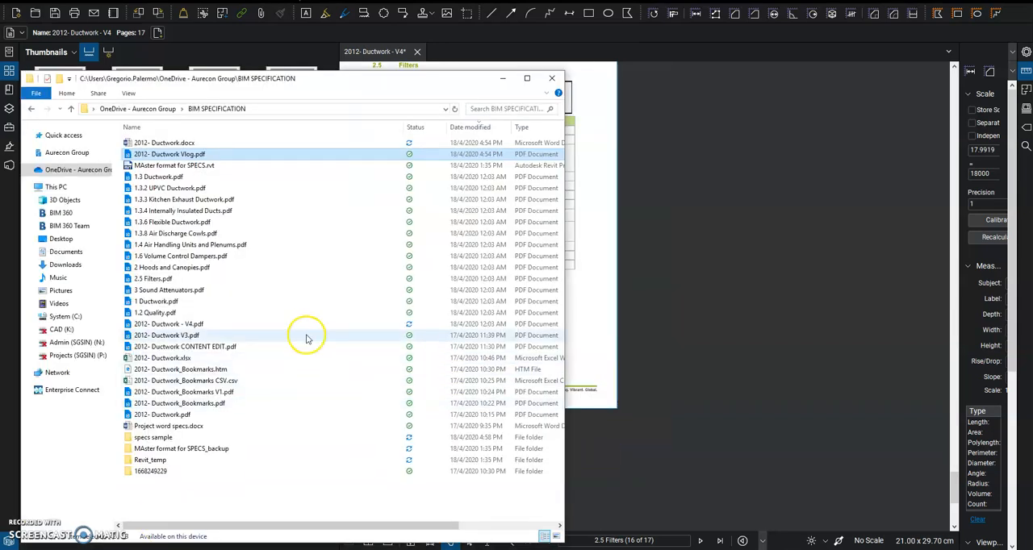
left_click(166, 437)
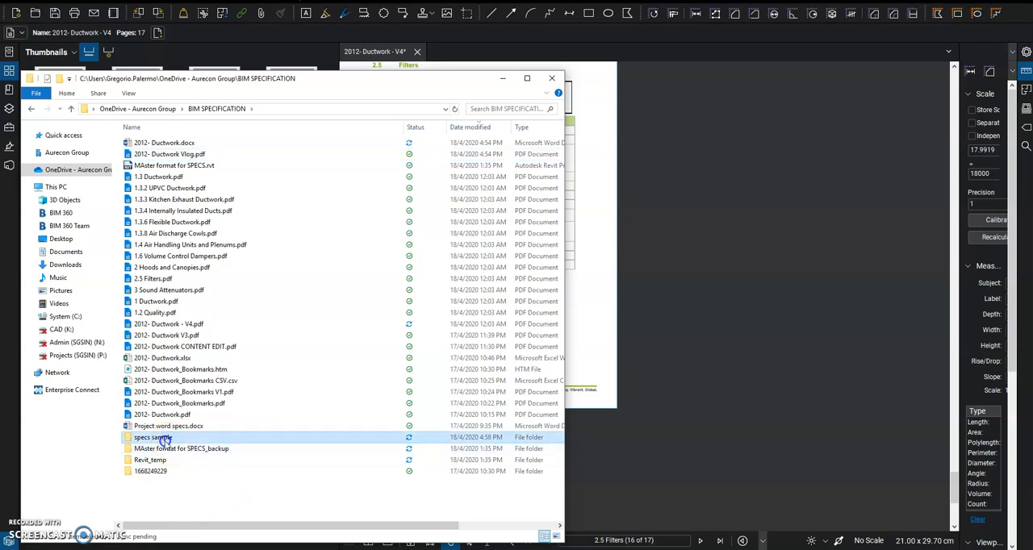
double_click(166, 437)
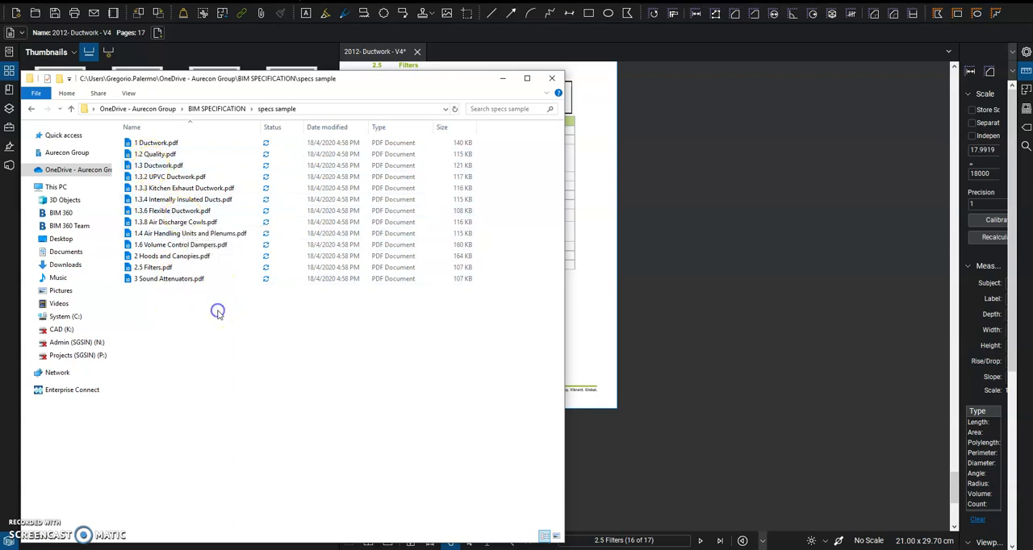
right_click(211, 370)
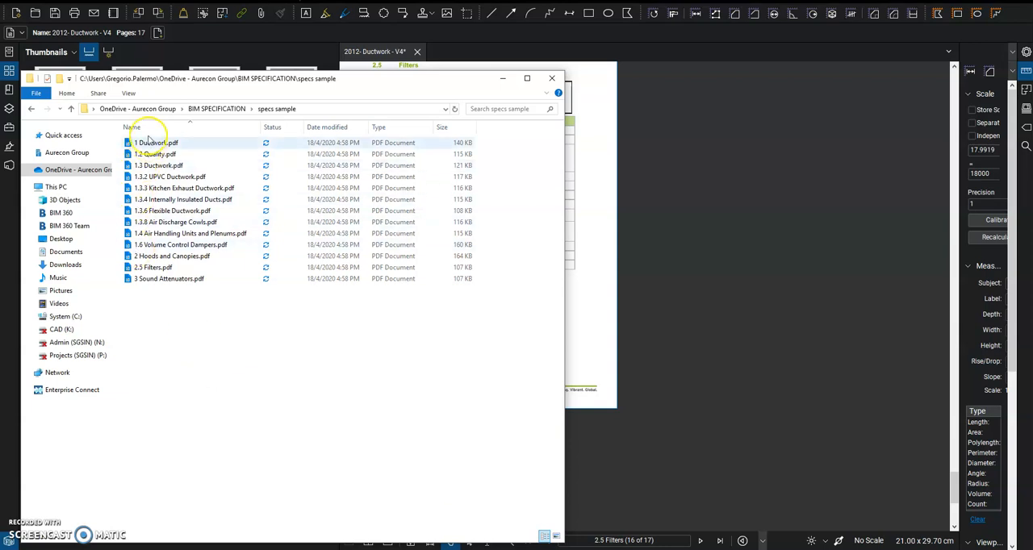
left_click(502, 78)
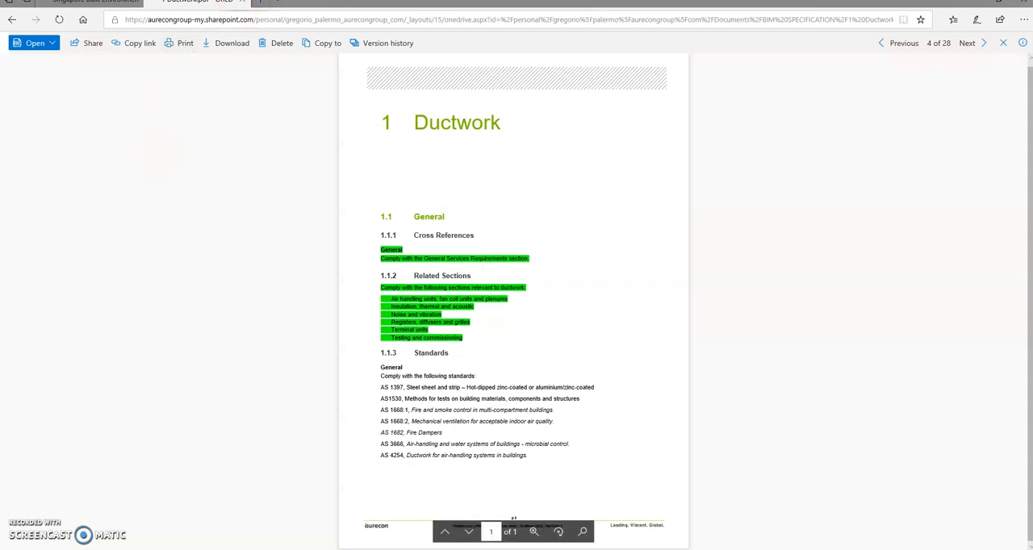
- Switch to the browser, close the 1 Ductwork.pdf page and look through the SharePoint SAMPLE EXTRACTION document library
left_click(242, 1)
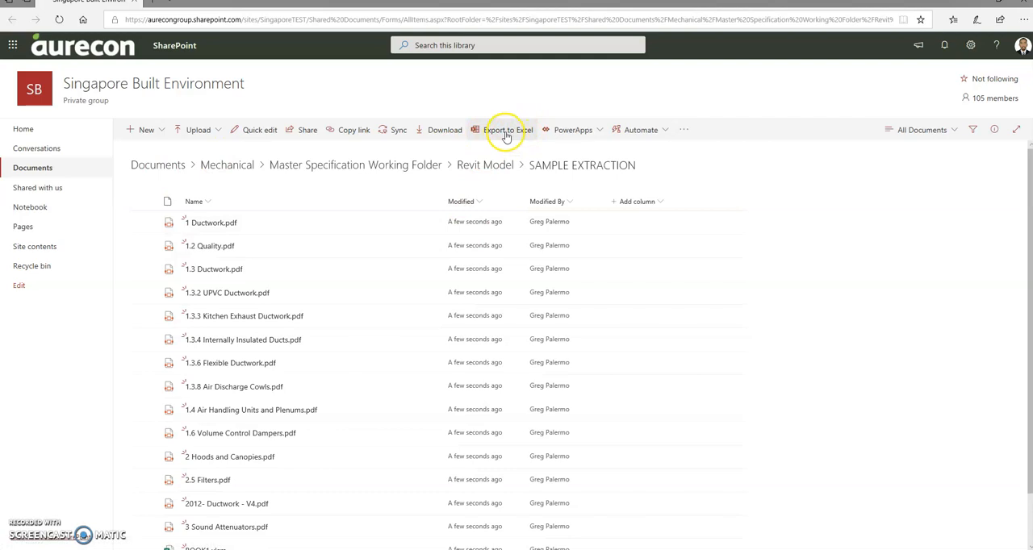
scroll(410, 301, "down", 1)
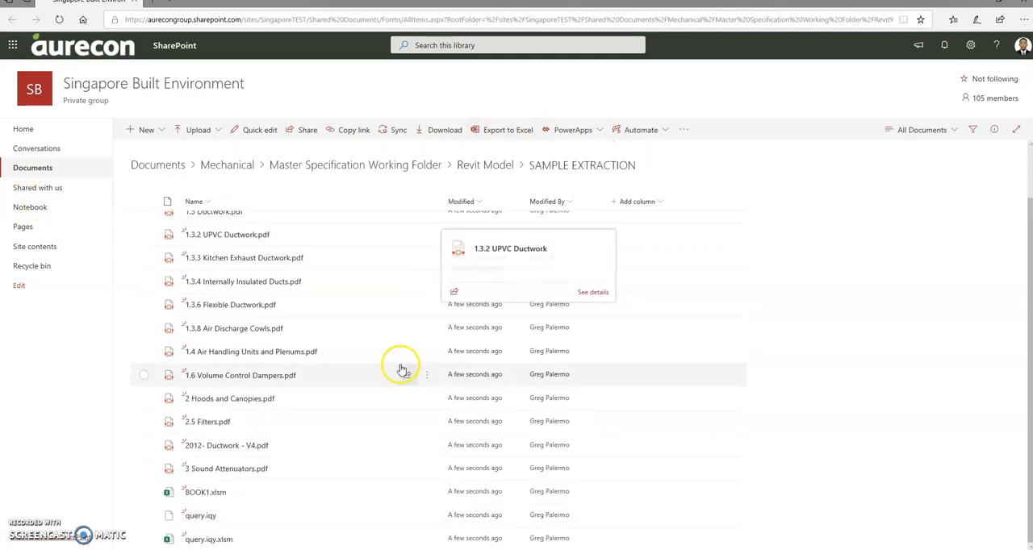
scroll(401, 346, "up", 1)
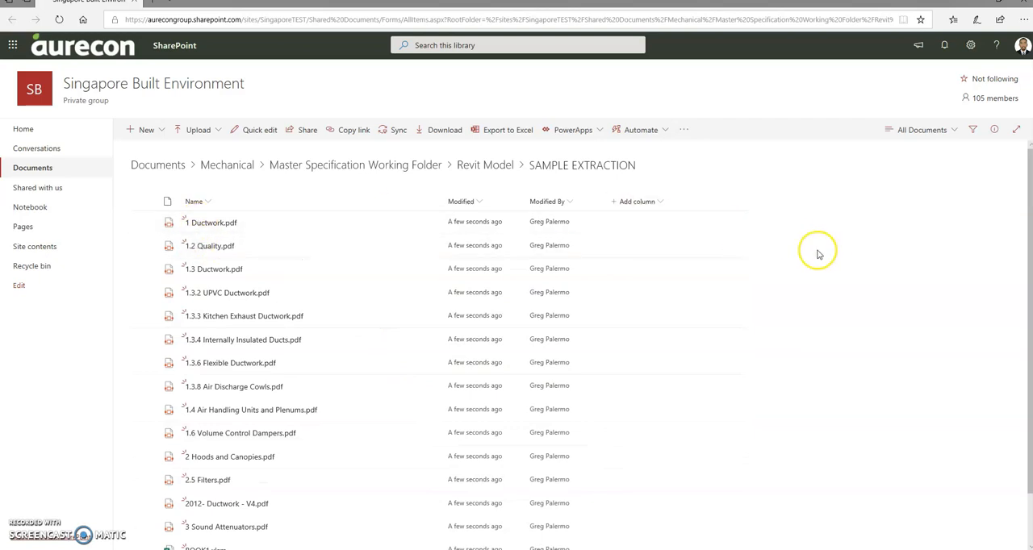
- Export the SAMPLE EXTRACTION library listing to Excel, saving the web query file as SPECs excel in the SAMPLE EXTRACTION folder
left_click(498, 132)
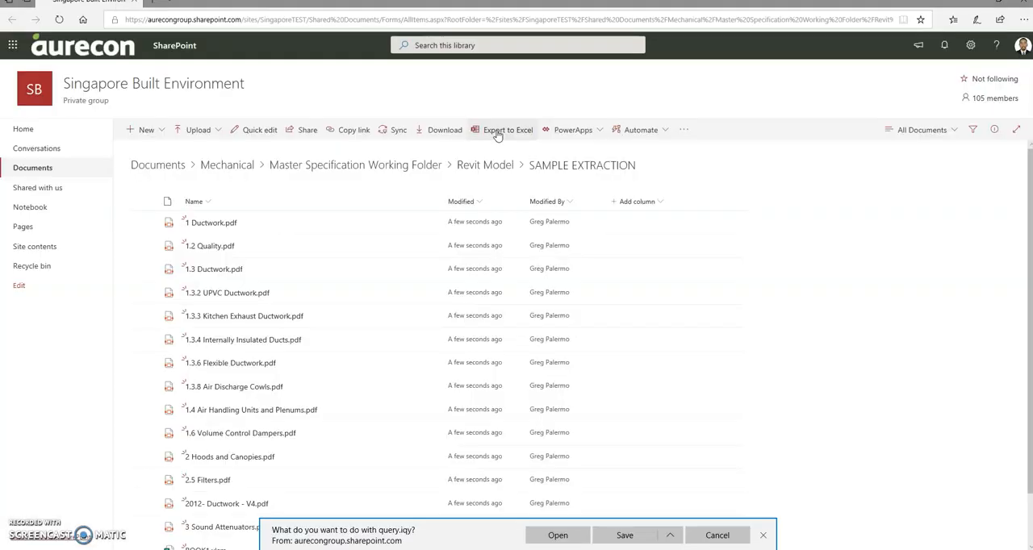
left_click(668, 533)
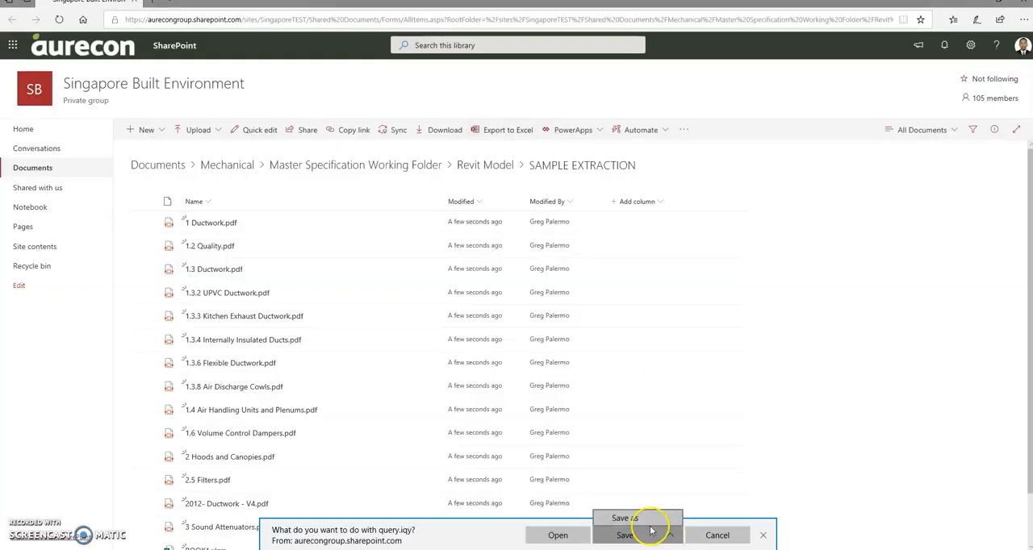
left_click(646, 519)
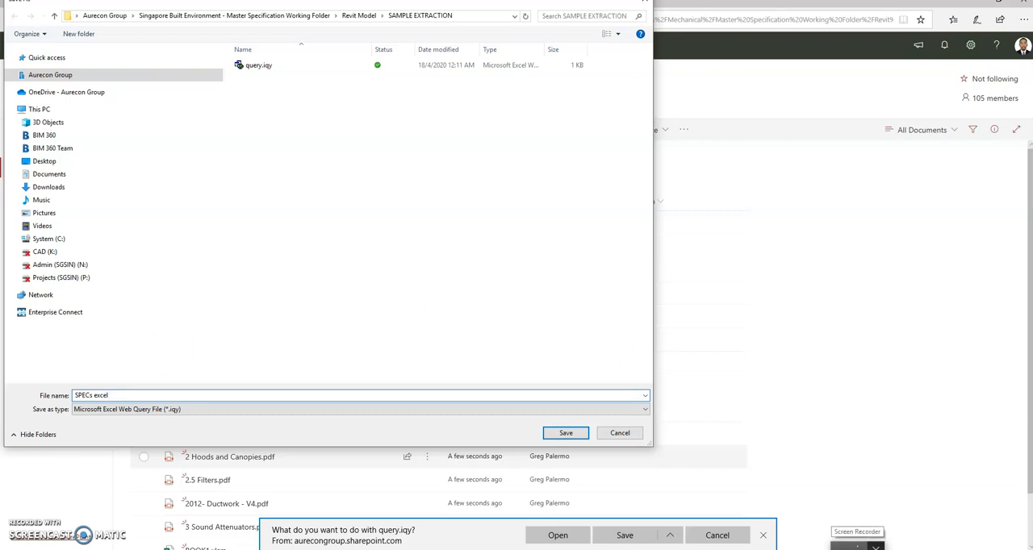
left_click(565, 434)
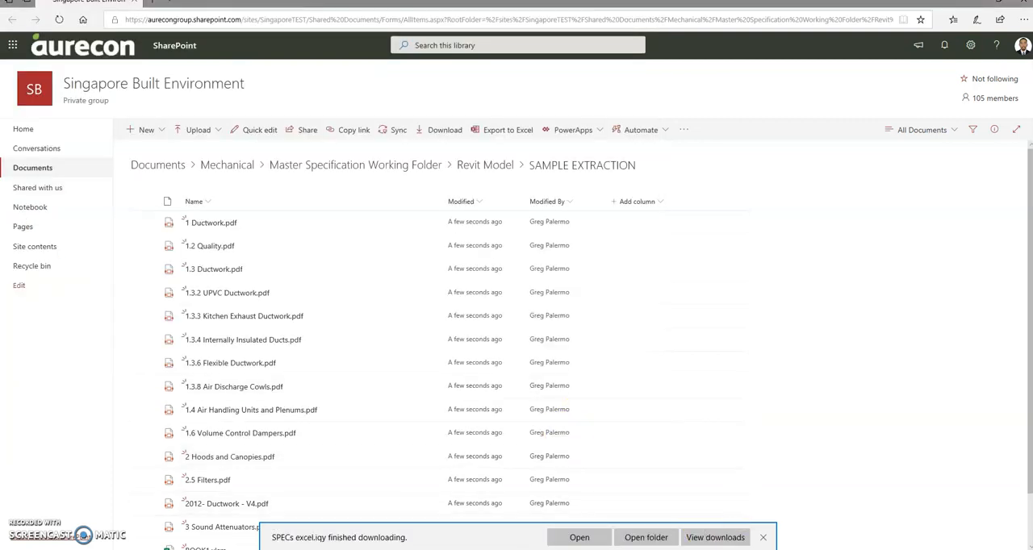
- Open SPECs excel.iqy from its download folder in Excel with data connections enabled
left_click(645, 537)
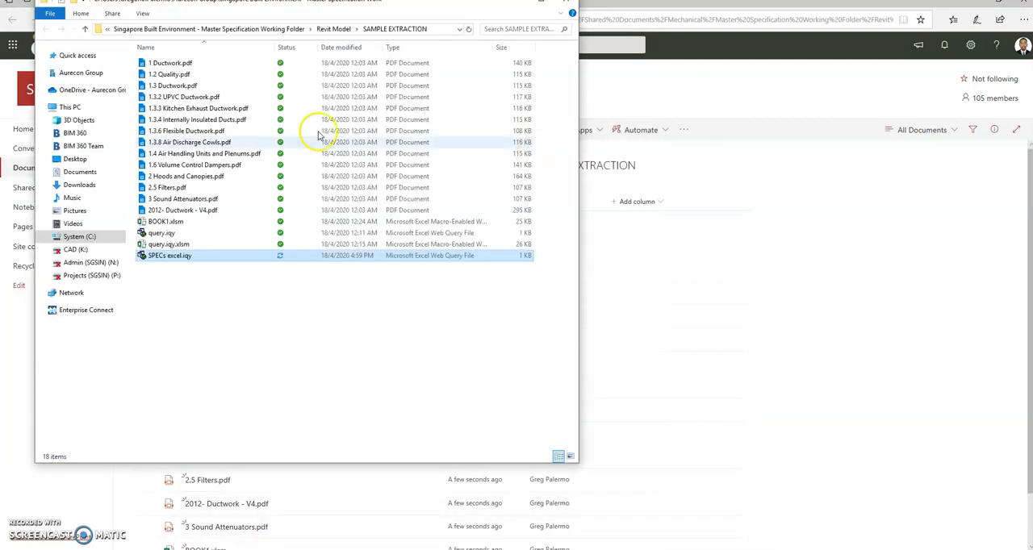
double_click(190, 256)
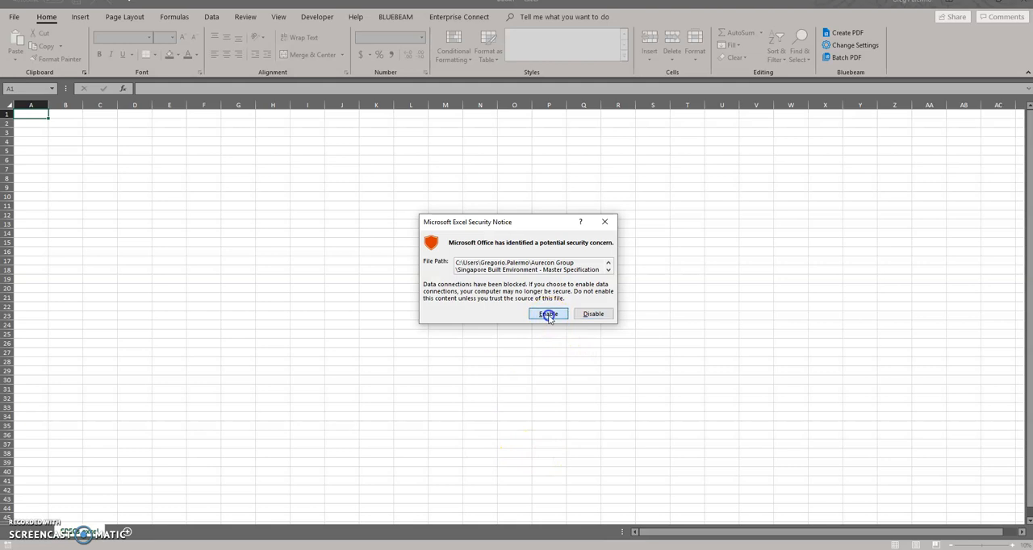
left_click(546, 315)
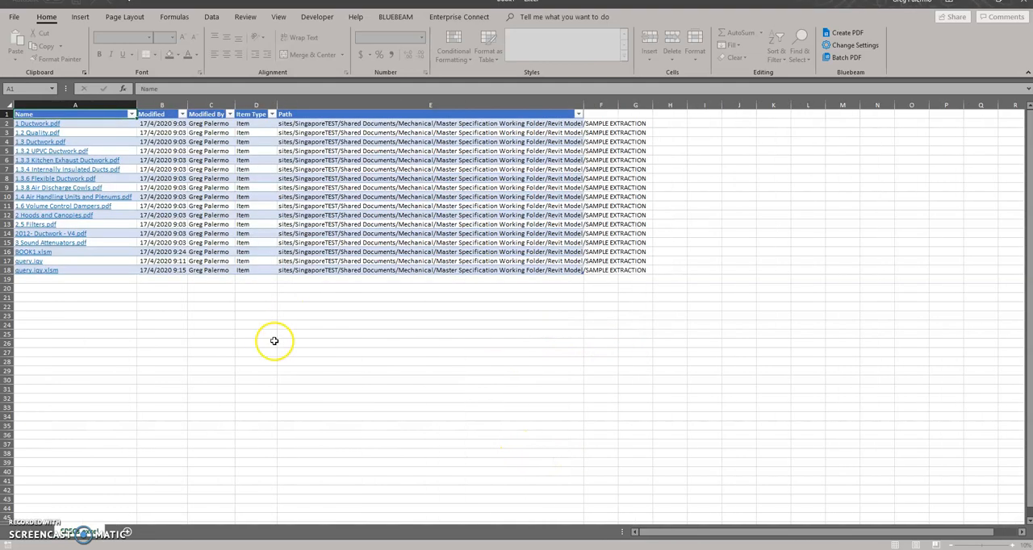
- Widen the Path column so that the full SharePoint paths fit inside it
left_click(389, 332)
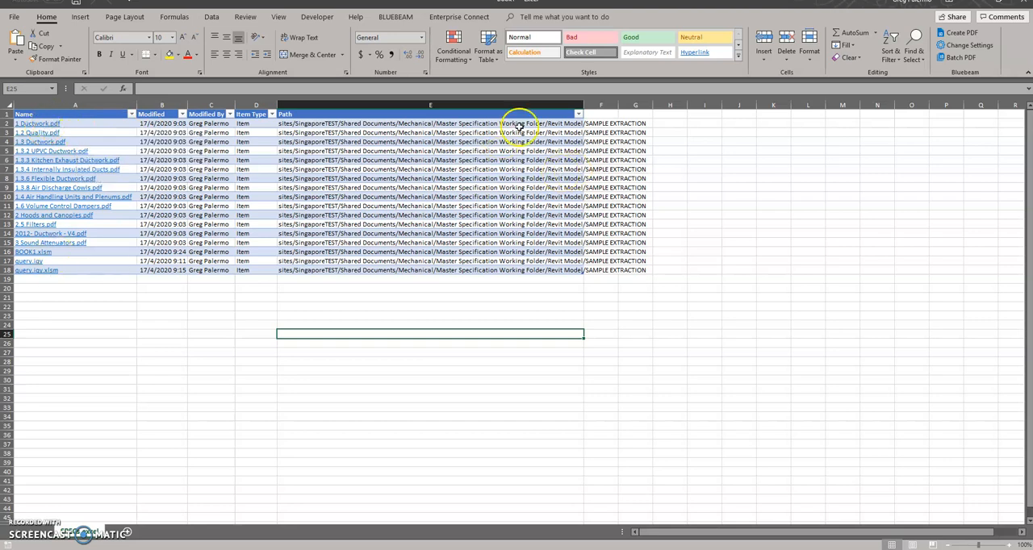
left_click_drag(587, 105, 683, 105)
left_click(454, 291)
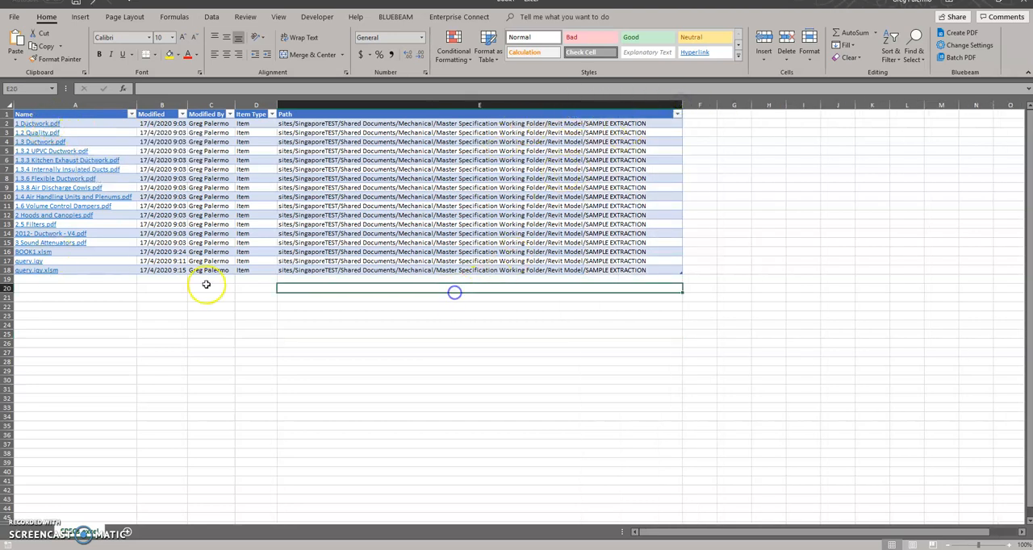
left_click(107, 295)
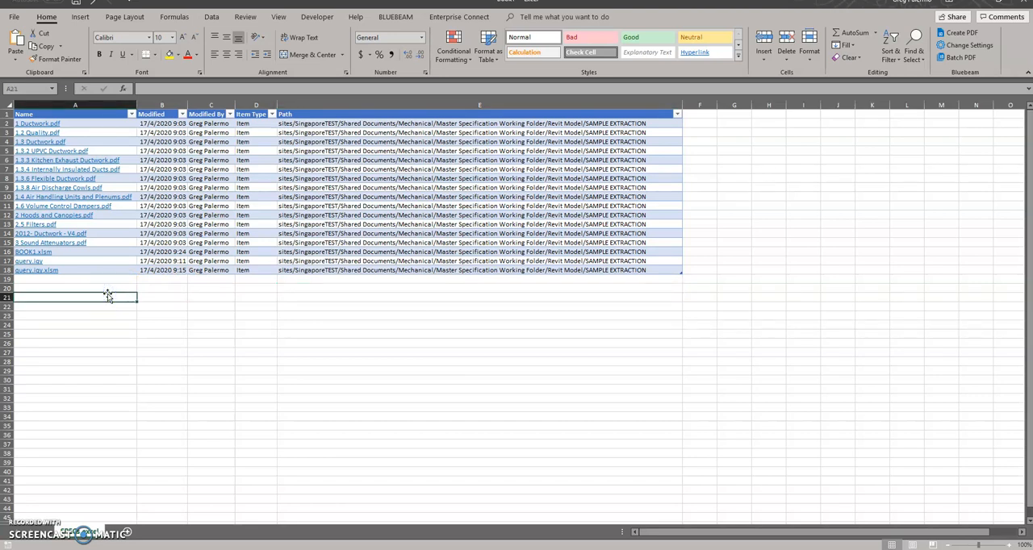
- Open the Visual Basic for Applications editor for the exported workbook
left_click(509, 549)
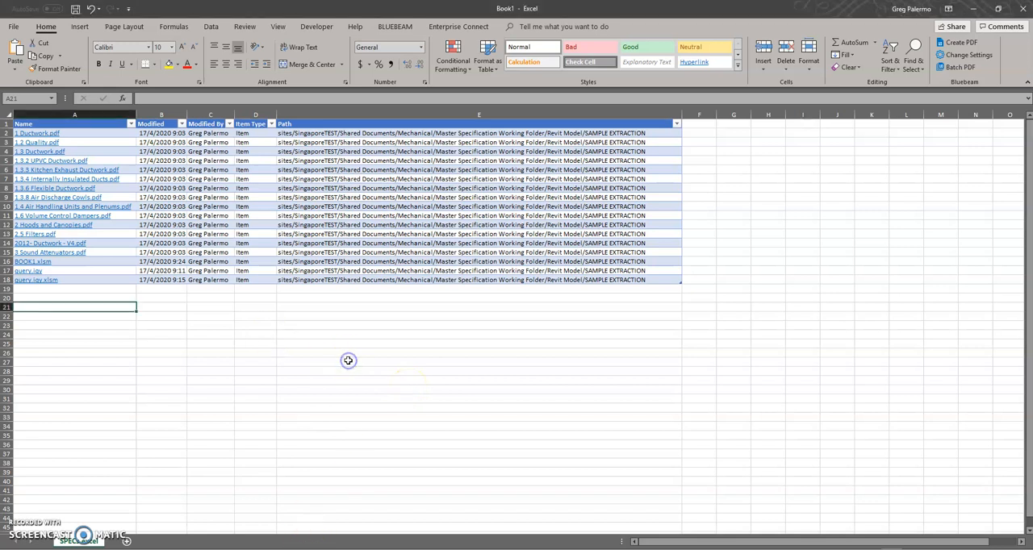
key("alt")
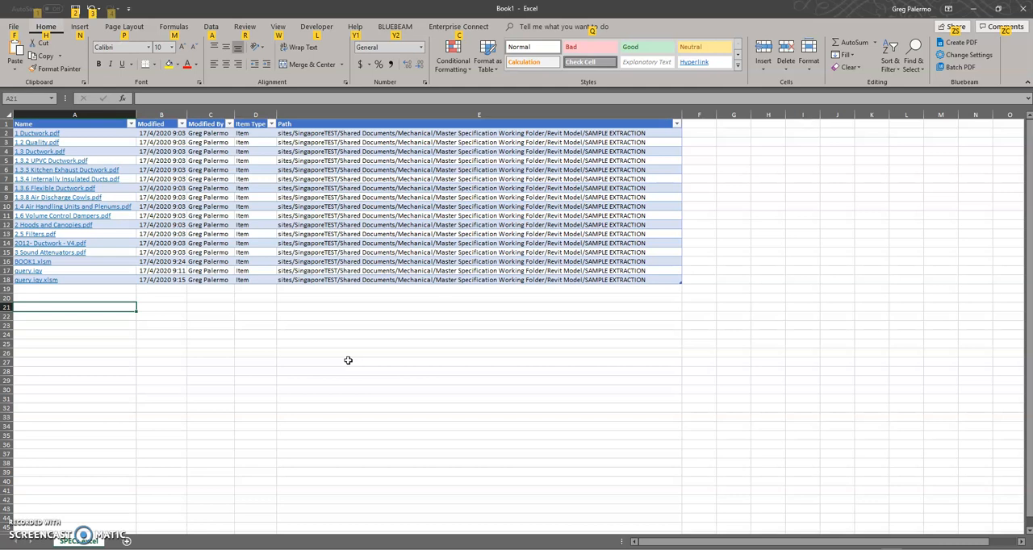
left_click(337, 363)
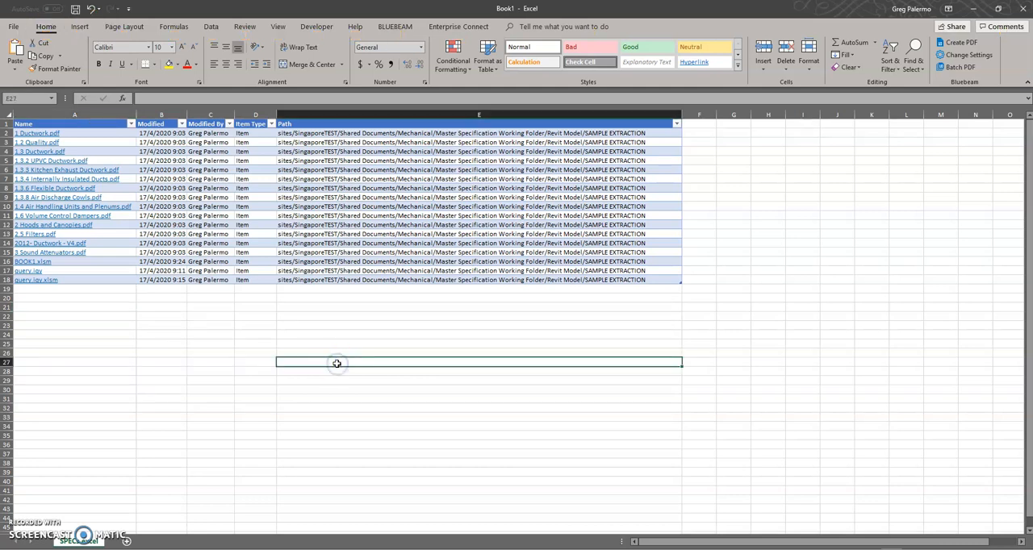
key("alt+F11")
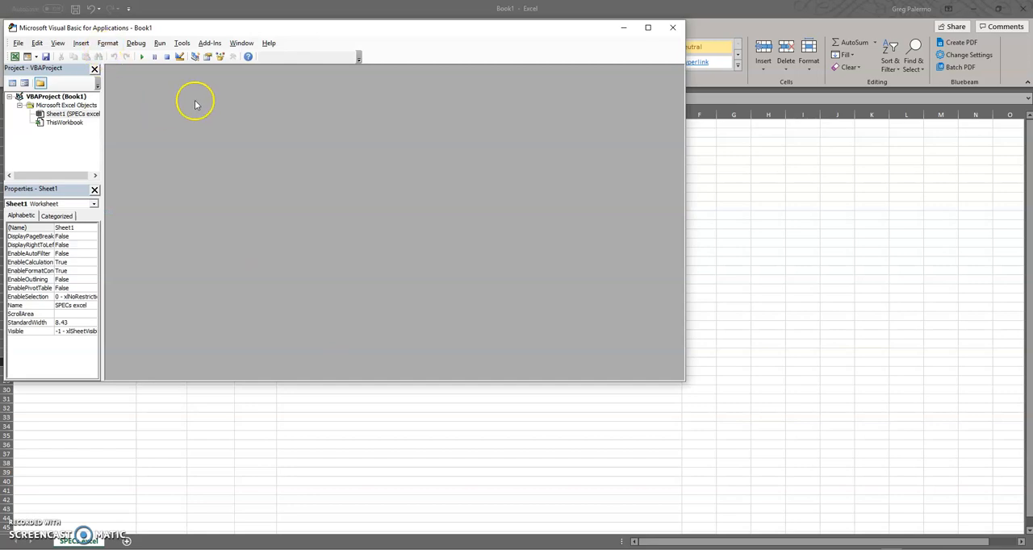
- Close the Visual Basic editor and maximize the exported workbook's window
left_click_drag(200, 9, 254, 39)
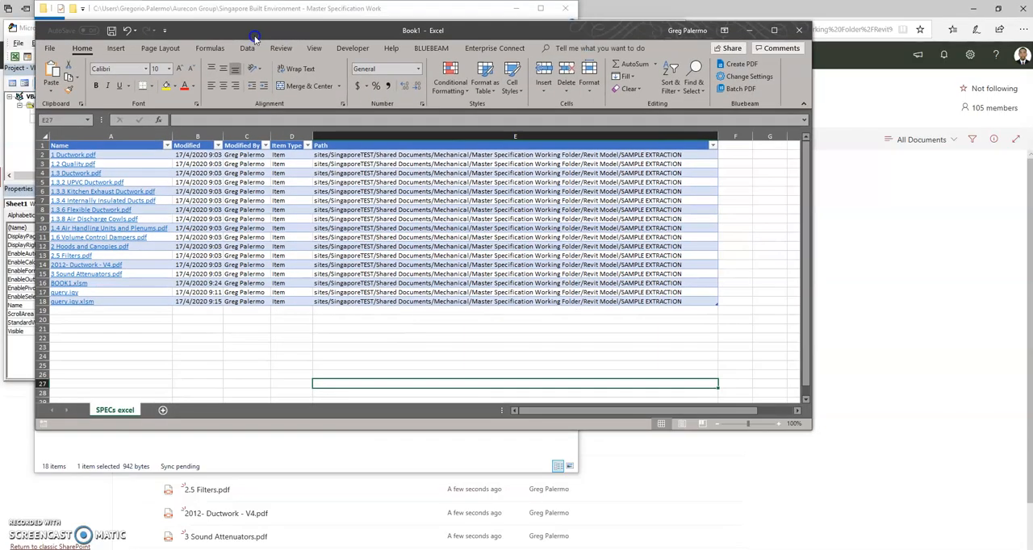
left_click(19, 376)
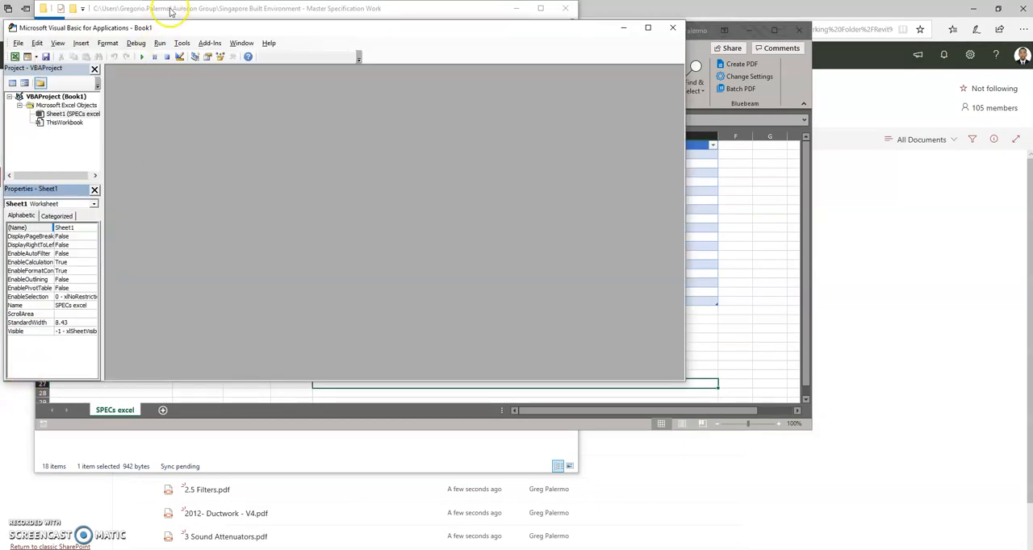
left_click_drag(332, 27, 456, 58)
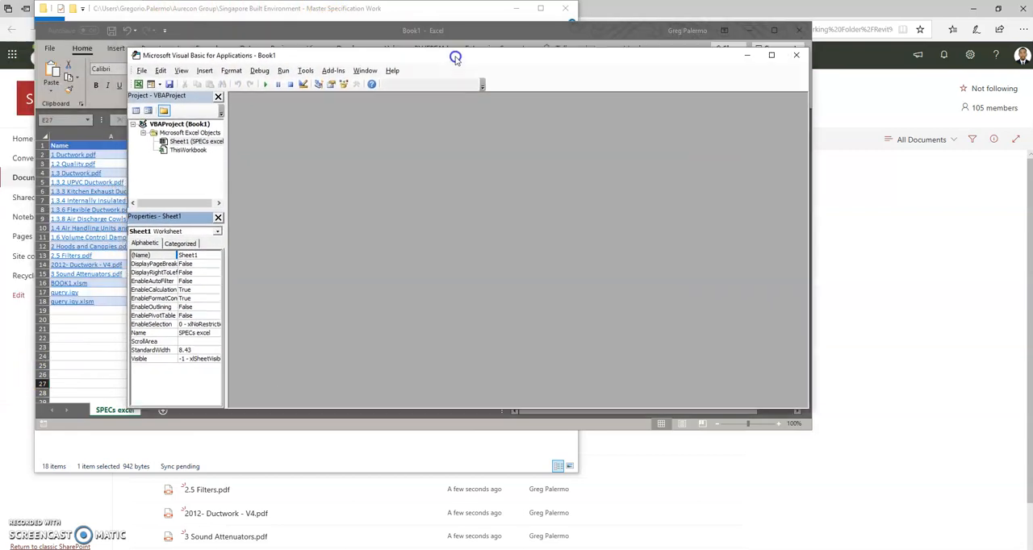
left_click(551, 216)
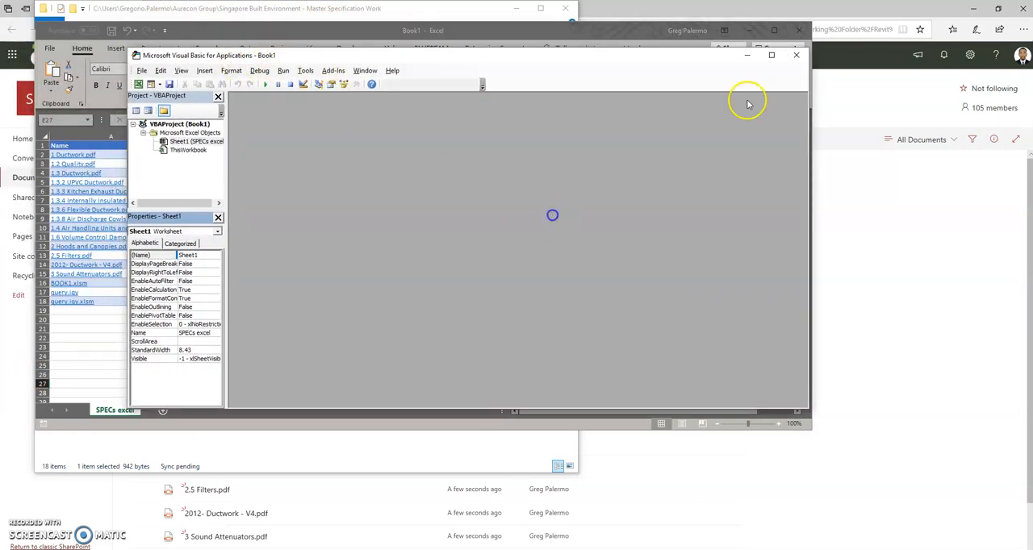
left_click(795, 55)
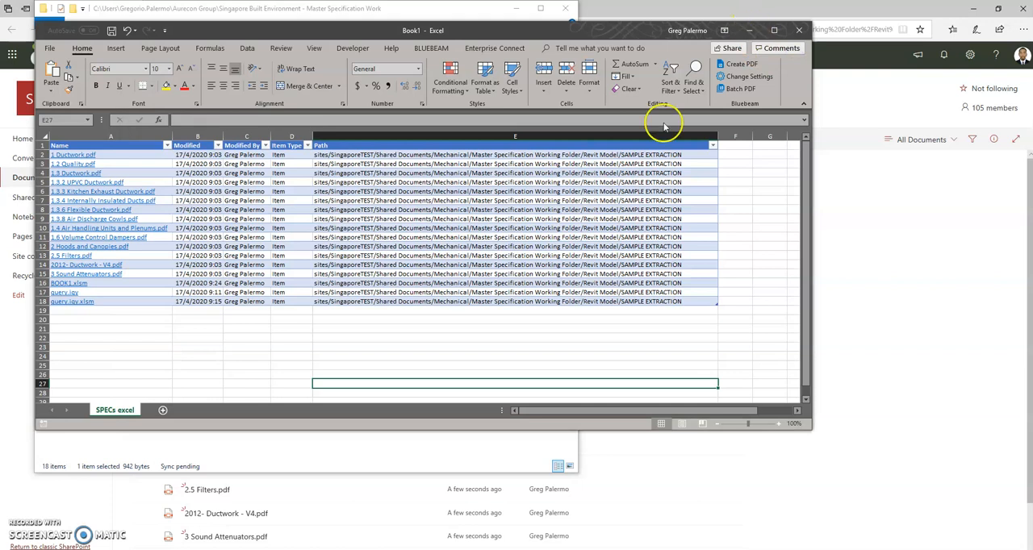
left_click(774, 30)
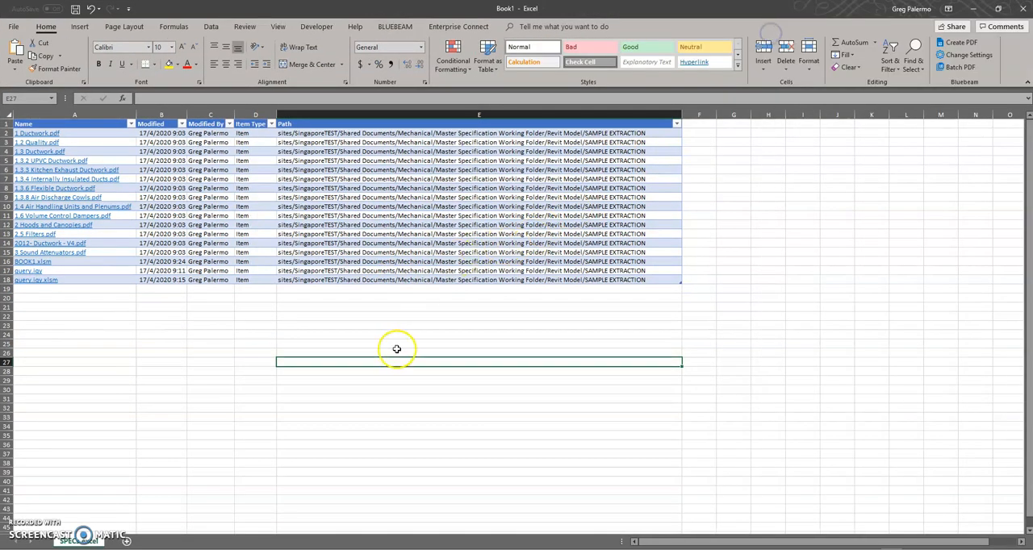
left_click(342, 305)
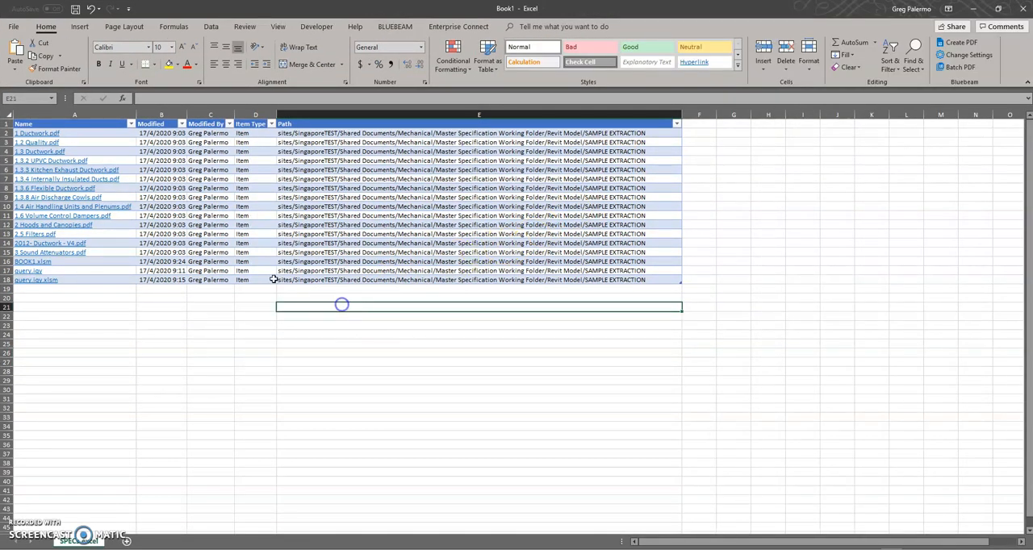
- Save the workbook as SPECs excel.iqy in the SAMPLE EXTRACTION folder, using the Excel Macro-Enabled Workbook (*.xlsm) format
left_click(15, 27)
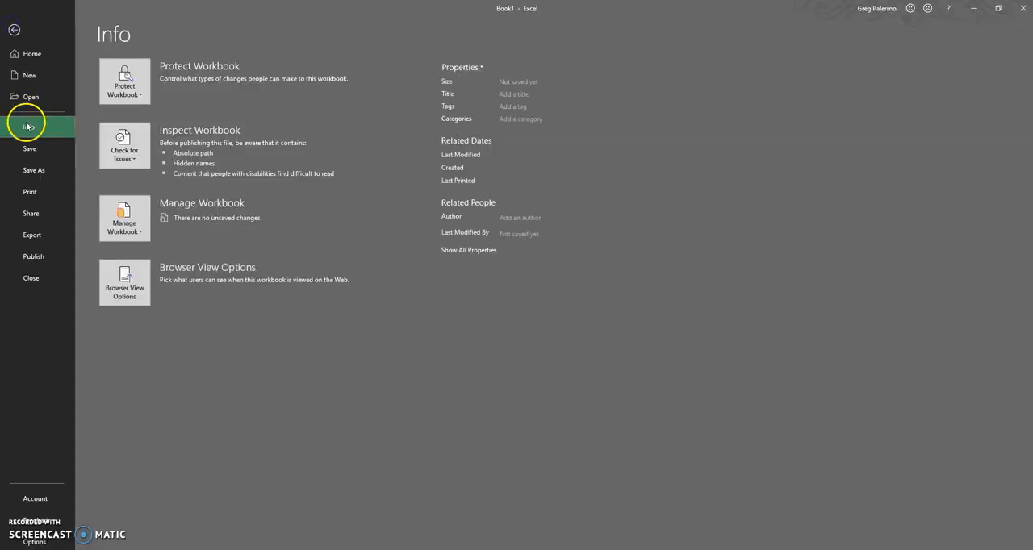
left_click(44, 172)
left_click(397, 95)
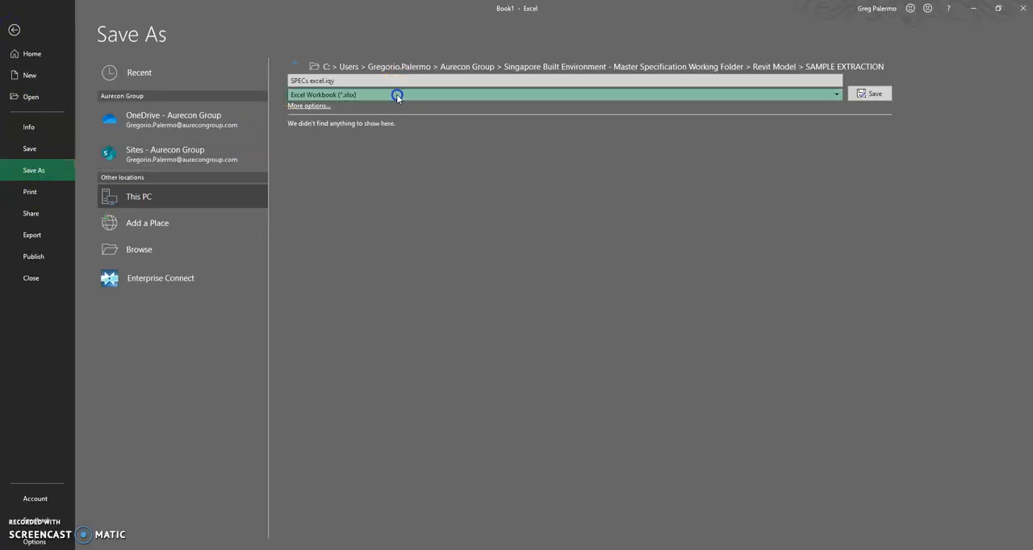
left_click(392, 115)
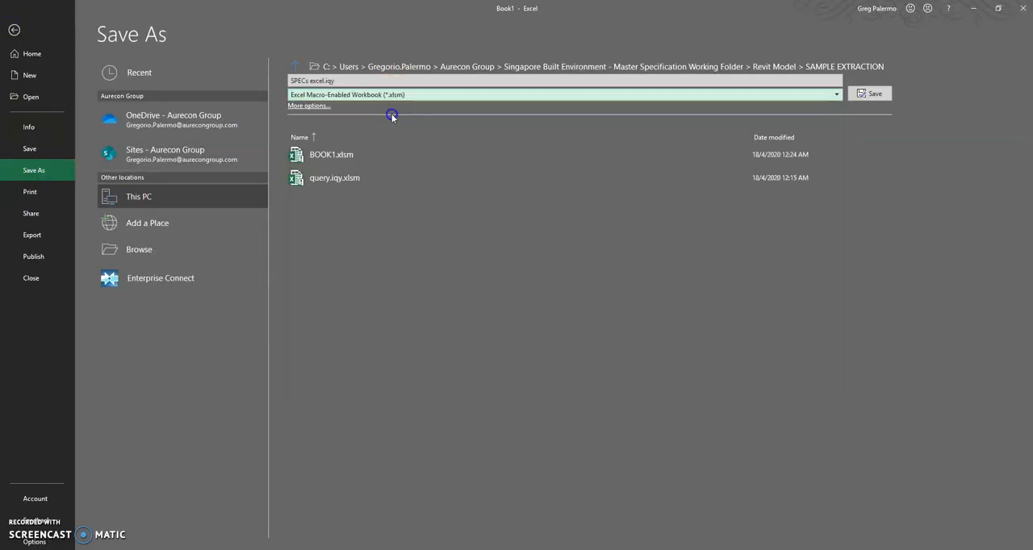
left_click(864, 94)
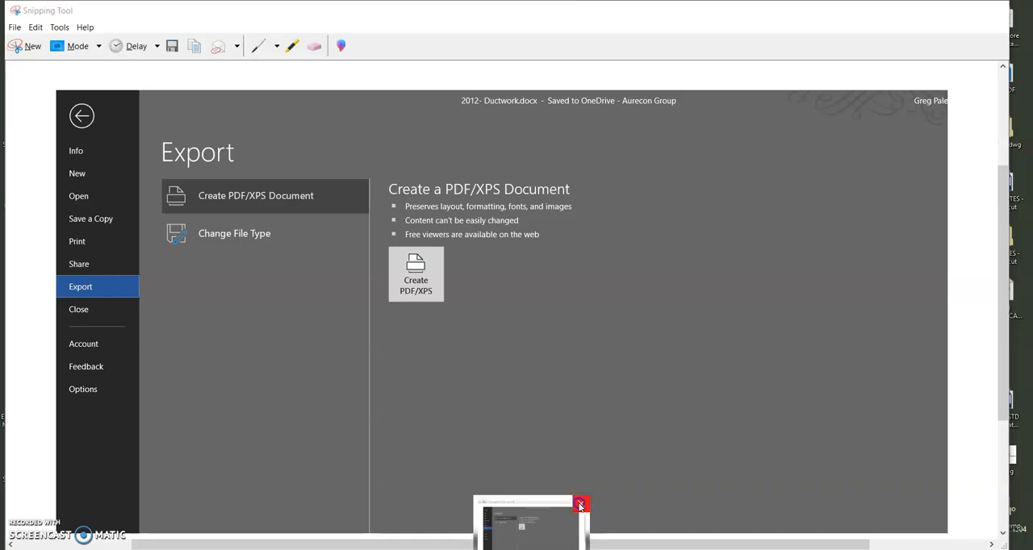
- Close the Snipping Tool without saving the snip and return to the workbook
left_click(579, 503)
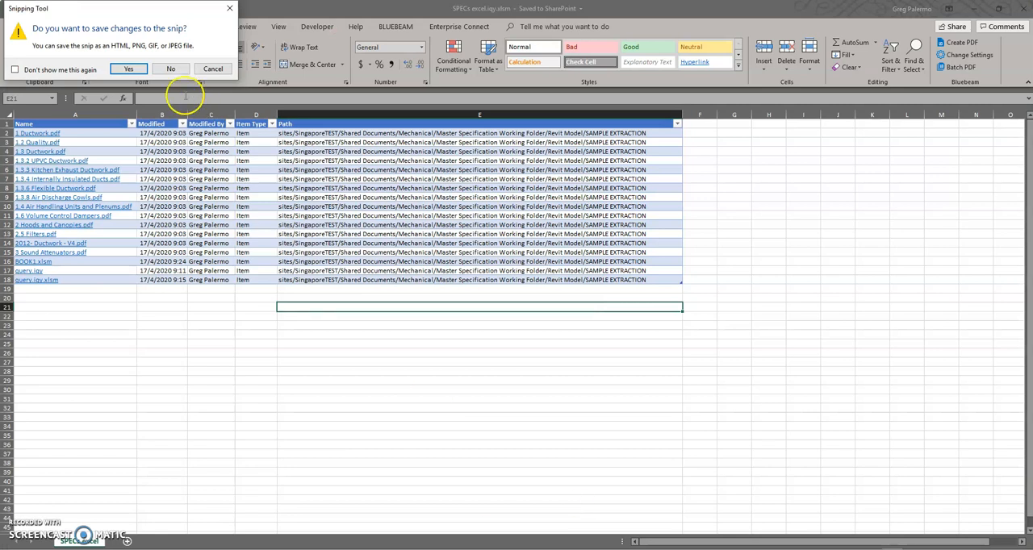
left_click(170, 69)
left_click(223, 308)
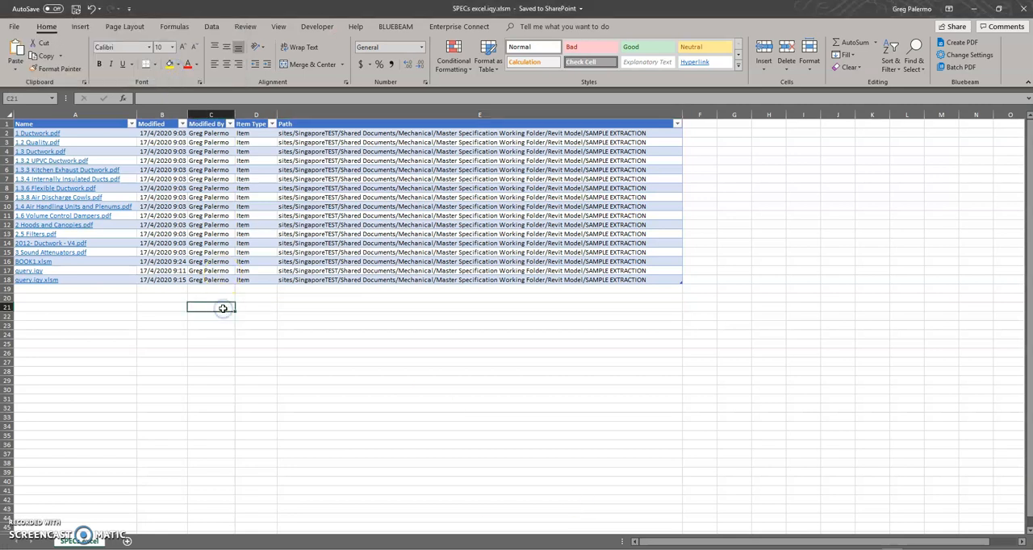
left_click(390, 329)
double_click(390, 326)
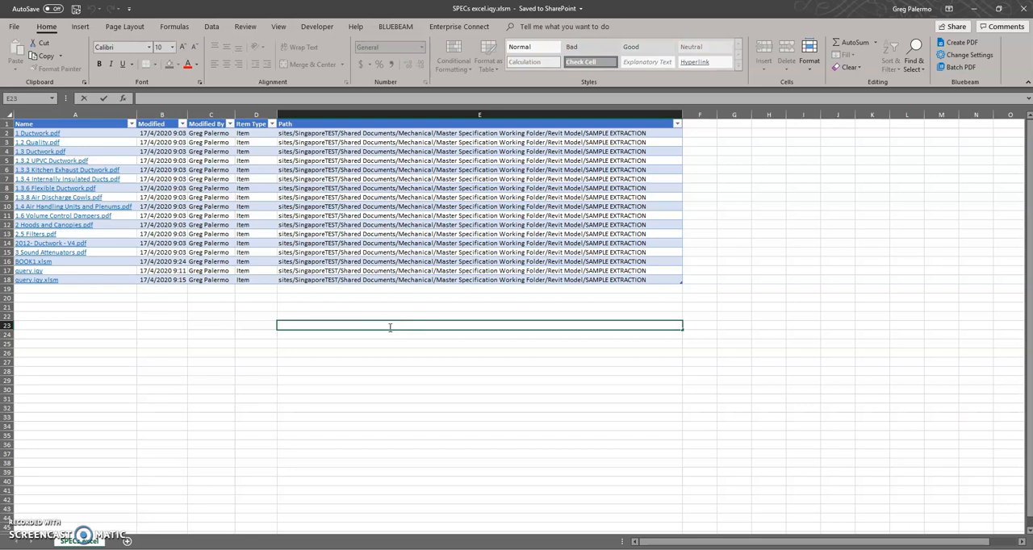
type("=get")
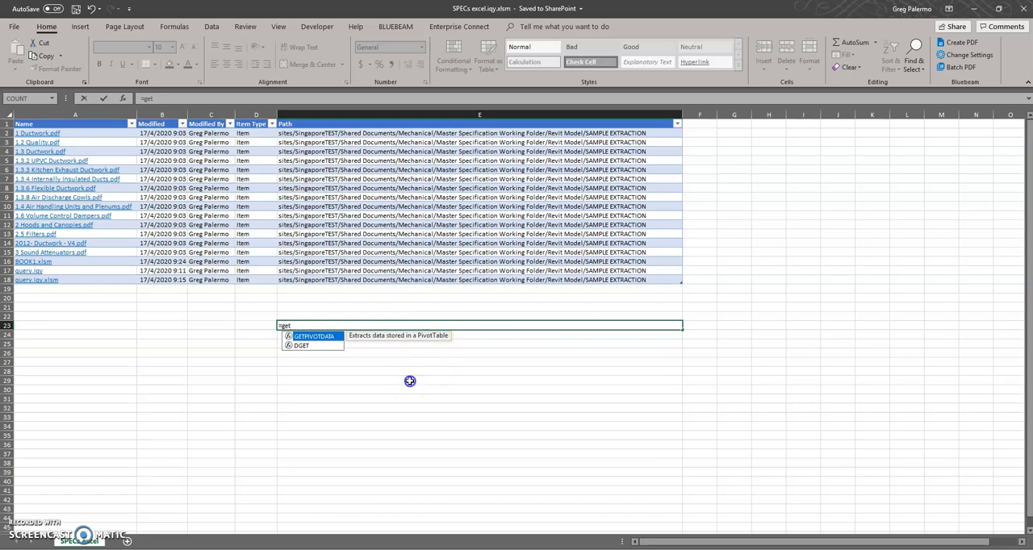
left_click(408, 377)
left_click(420, 326)
key("Delete")
left_click(219, 292)
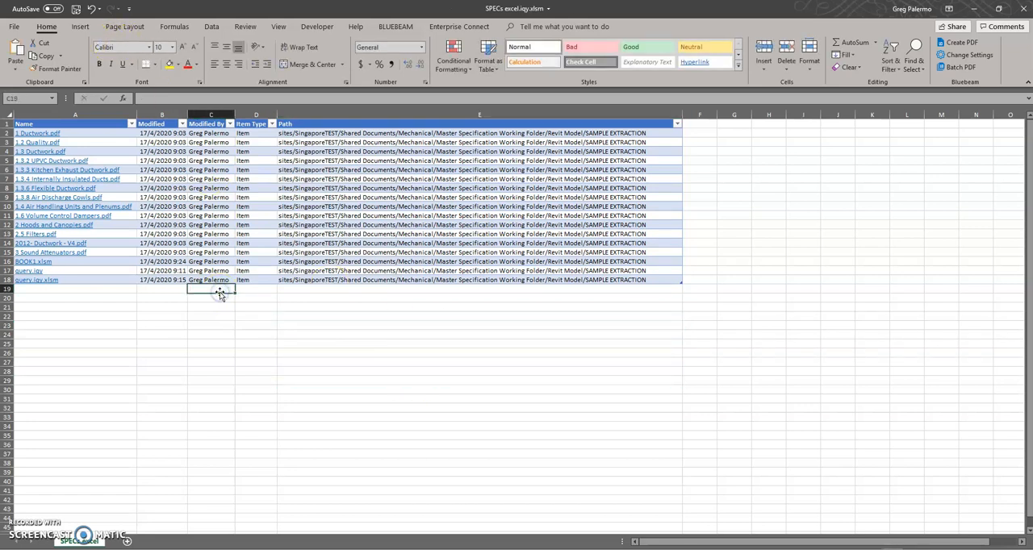
- Open the Visual Basic editor for the macro-enabled workbook and insert a new code module
key("alt")
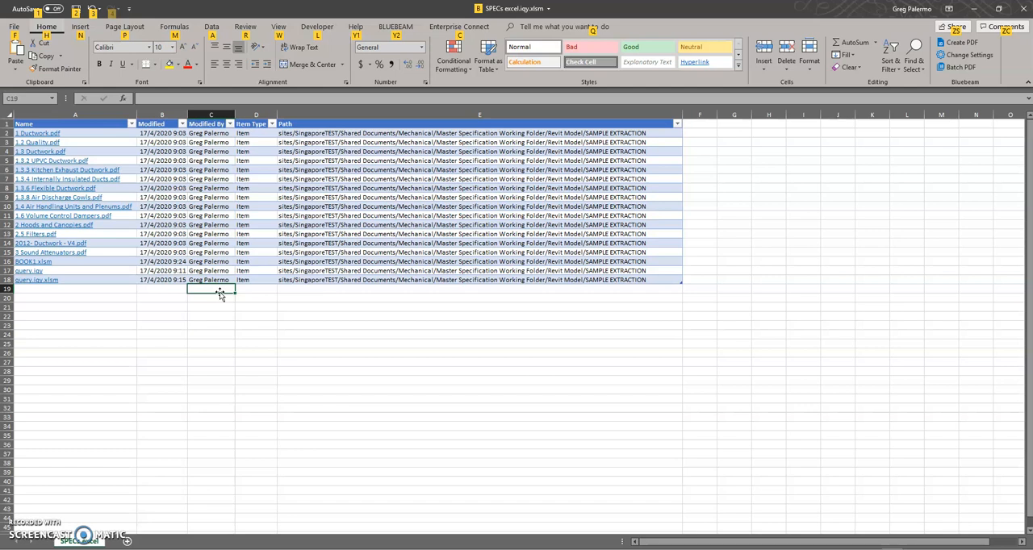
left_click(219, 292)
left_click(404, 346)
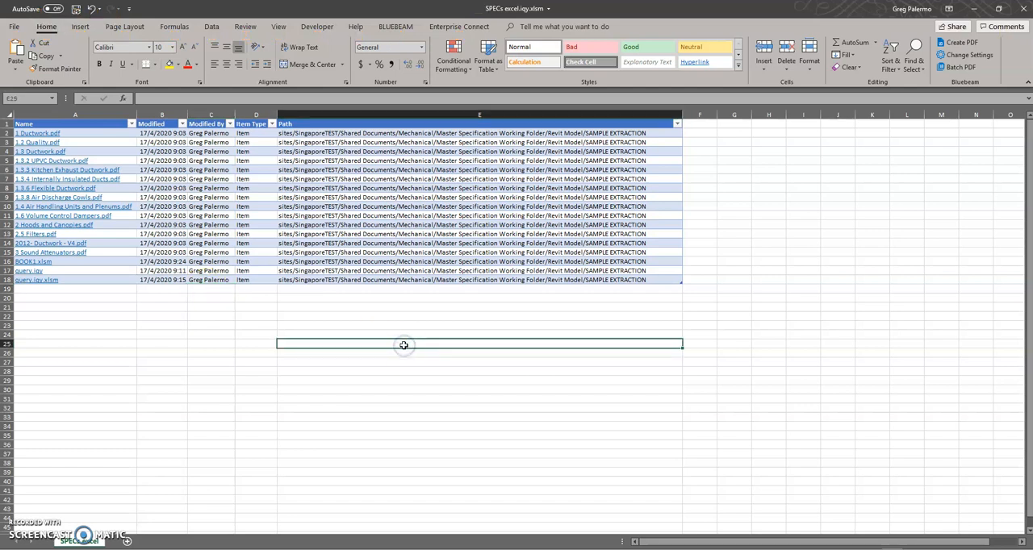
key("alt+F11")
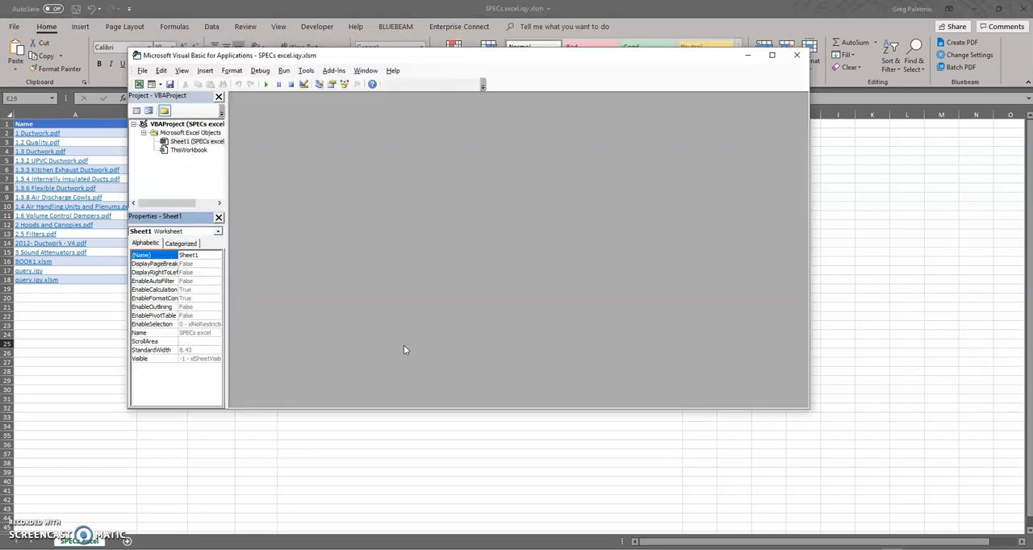
left_click(310, 173)
left_click(202, 172)
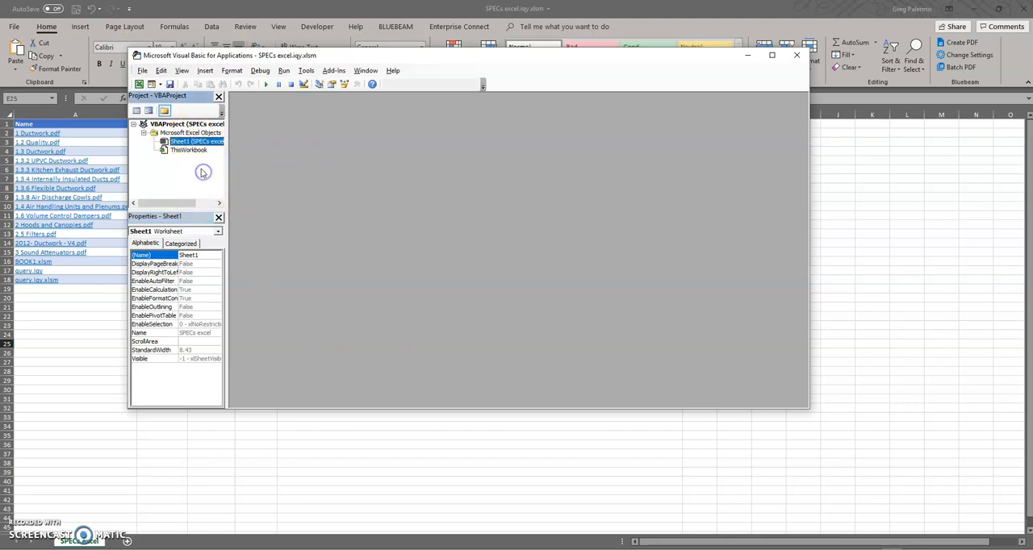
left_click(174, 183)
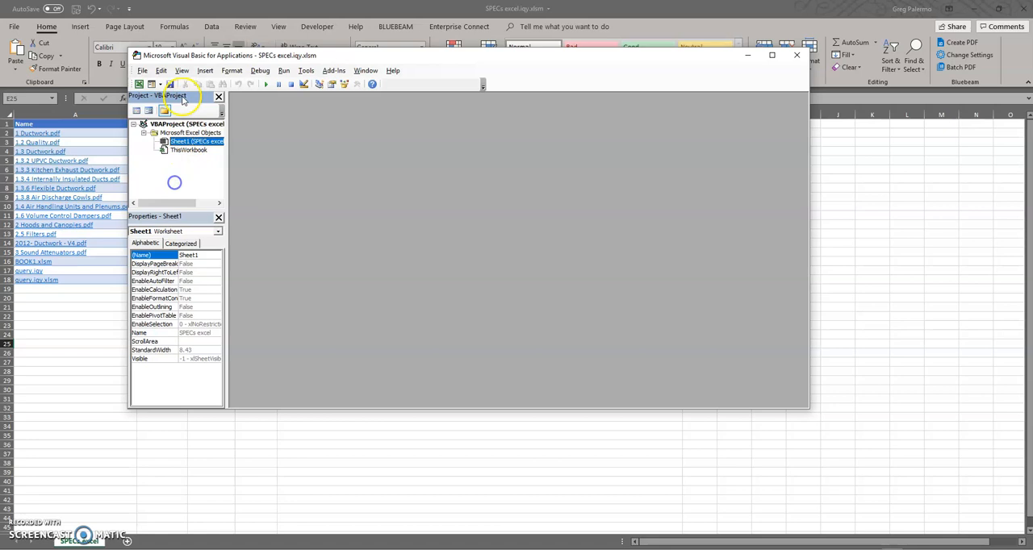
left_click(143, 71)
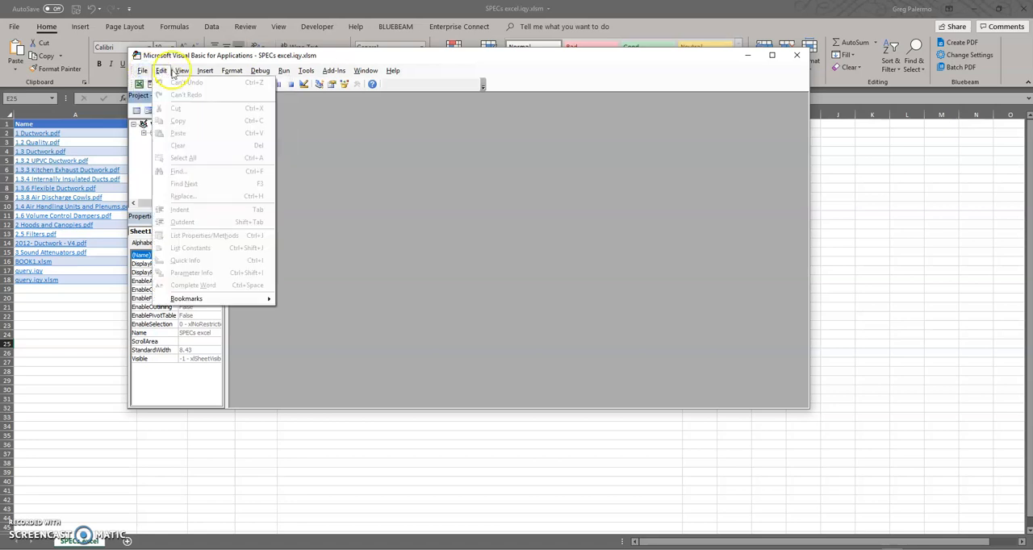
mouse_move(206, 73)
left_click(230, 107)
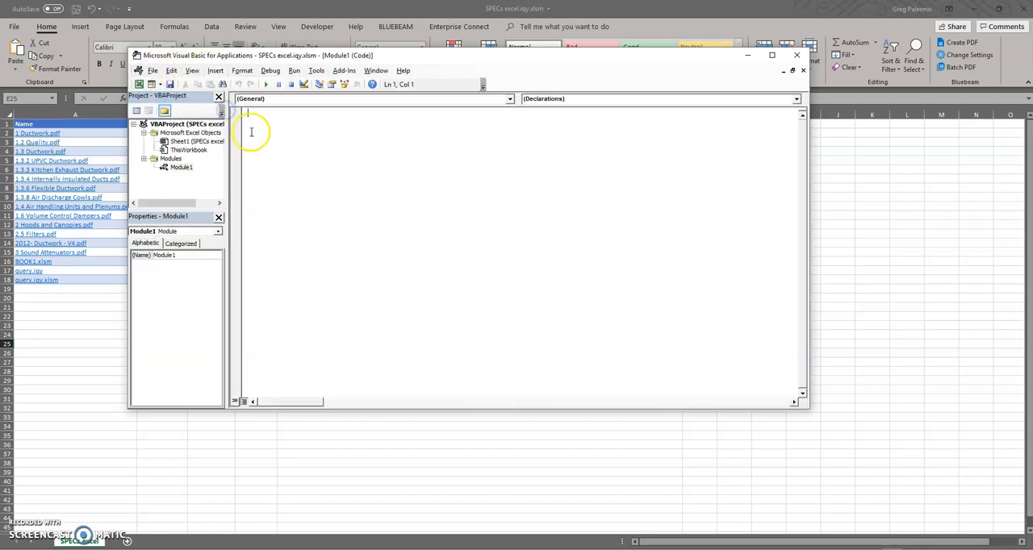
left_click(174, 168)
- Copy the three-line GetURL function from the New Text Document.txt note in Notepad into the new module's code
left_click(392, 184)
key("alt+Tab")
left_click_drag(692, 311, 624, 289)
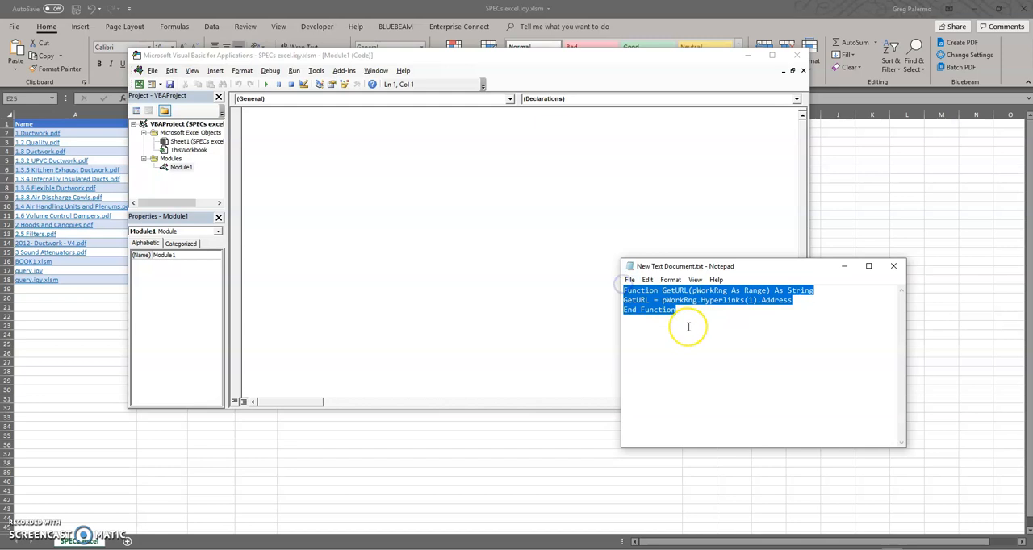
key("ctrl+c")
left_click(306, 134)
key("ctrl+v")
key("Return")
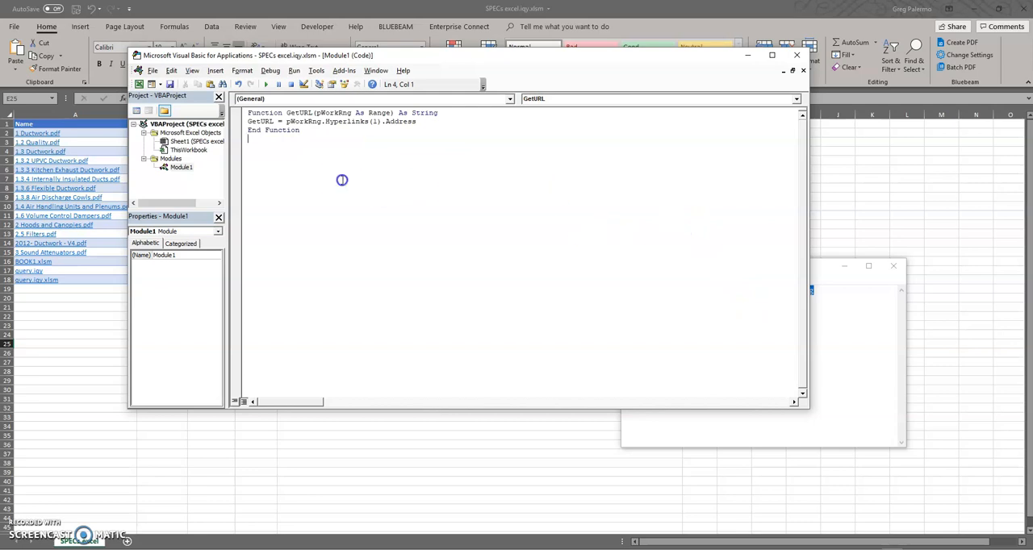
- Save the workbook with its GetURL module and close the Visual Basic editor
left_click(266, 84)
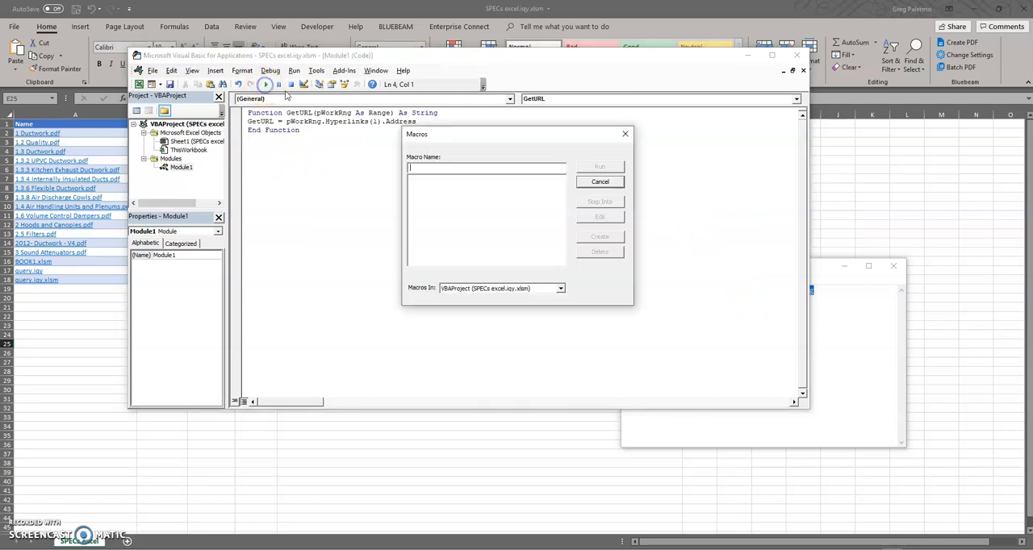
left_click(624, 134)
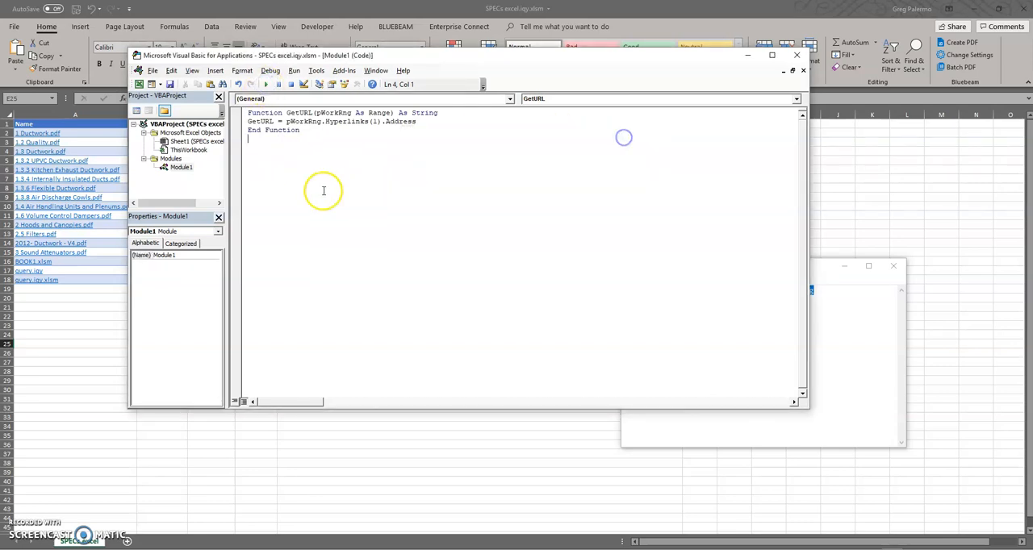
left_click(171, 84)
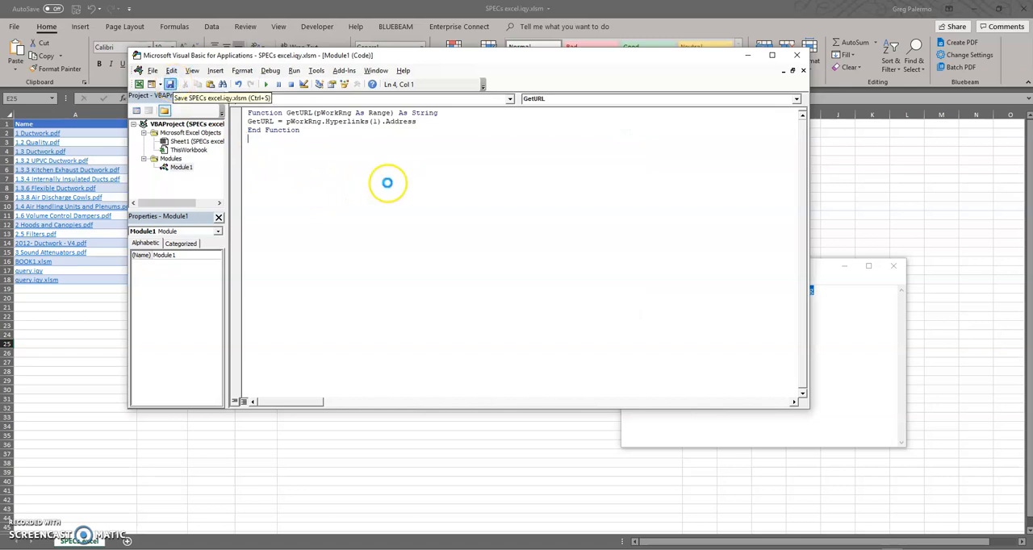
left_click(796, 55)
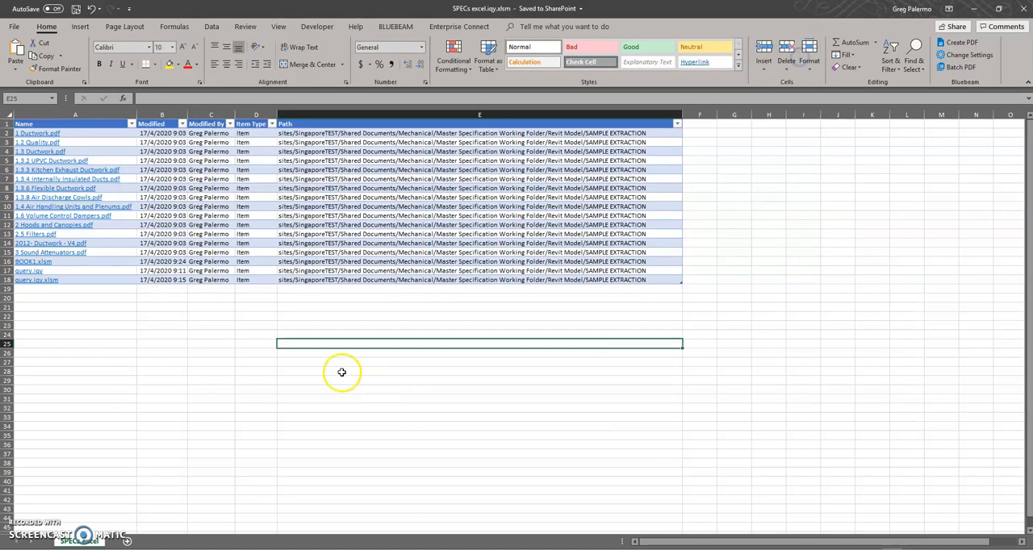
- Enter the formula =GetURL(A2) in cell E23 to extract the first file's hyperlink address
double_click(335, 325)
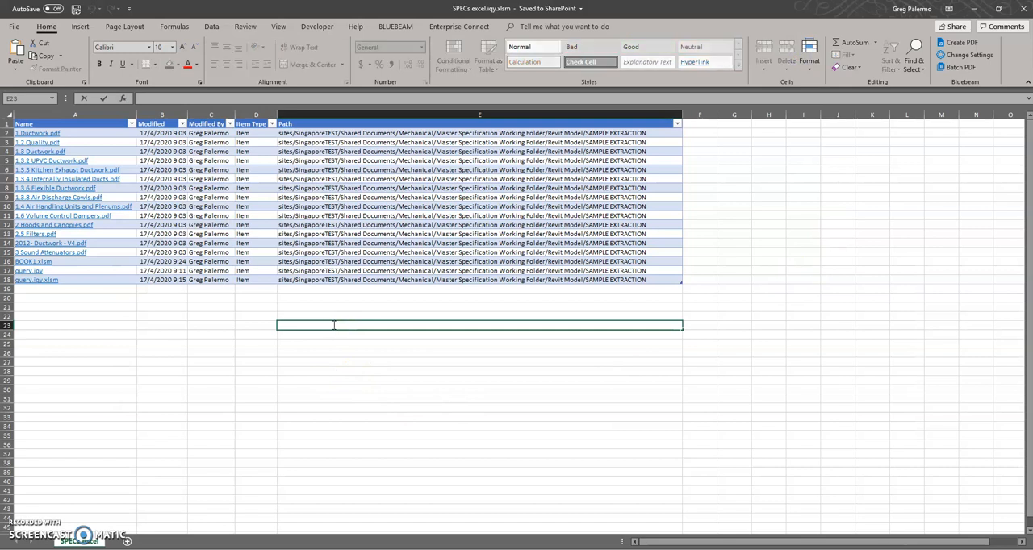
type("=get")
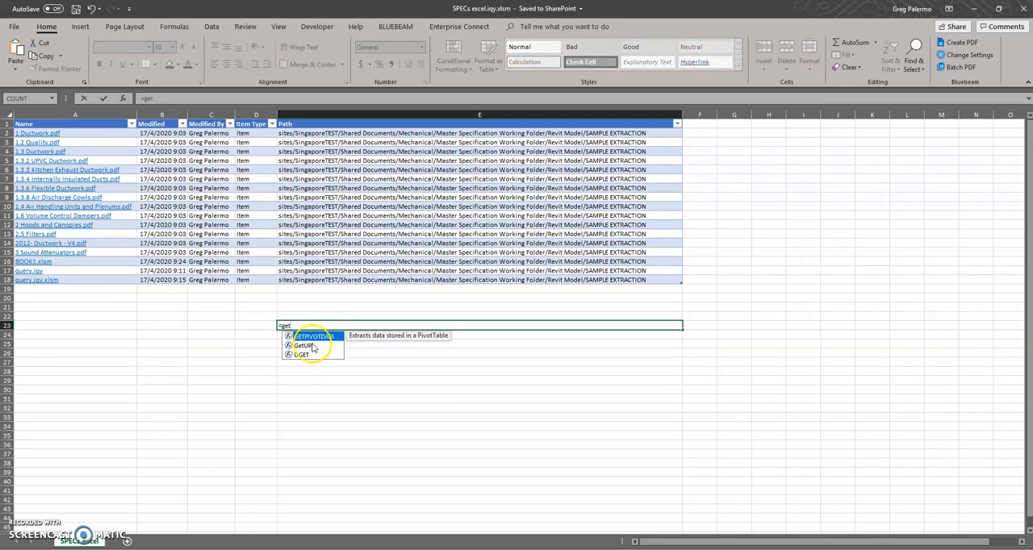
double_click(308, 347)
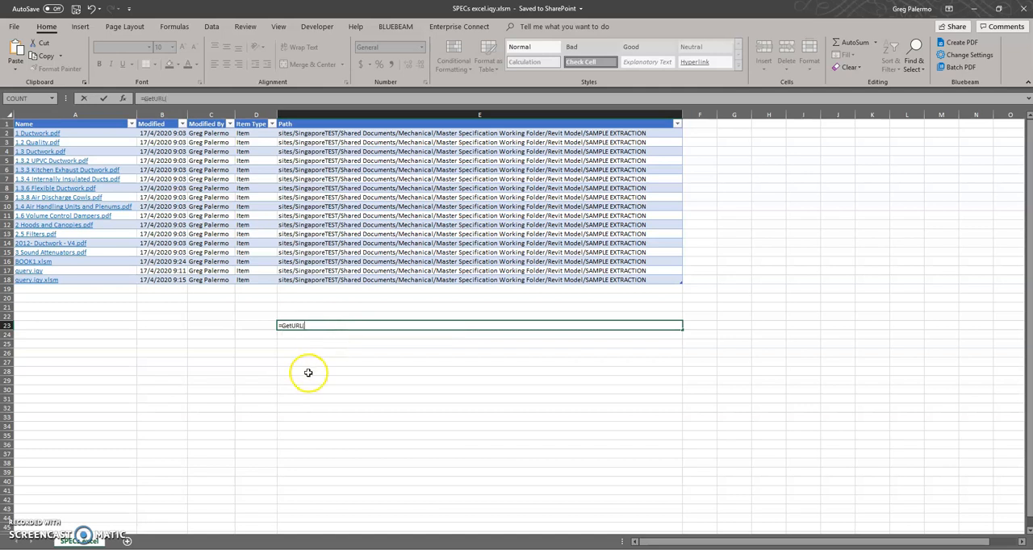
left_click(72, 133)
key("Return")
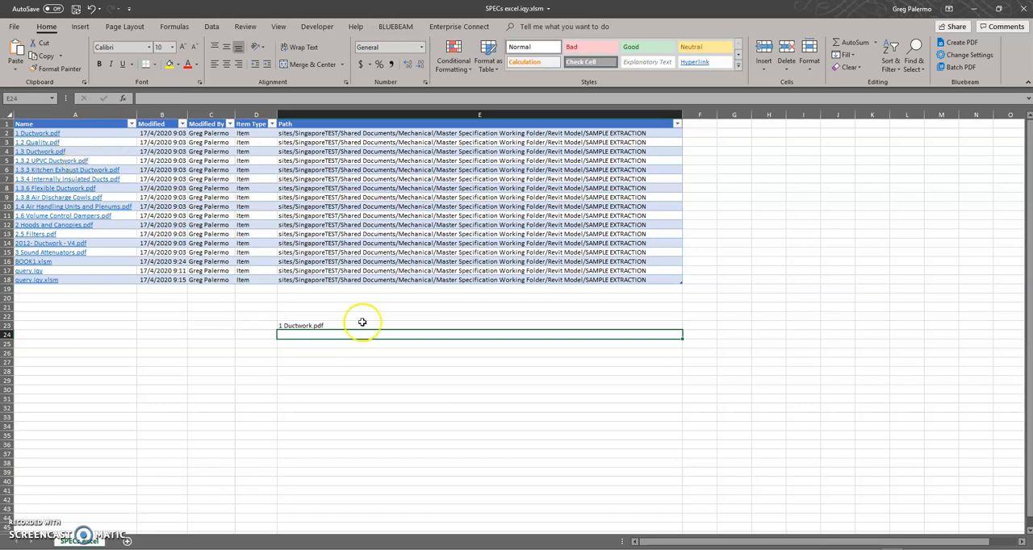
- Fill the GetURL formula from cell E23 down to E38 for the remaining files
left_click(328, 316)
left_click(329, 325)
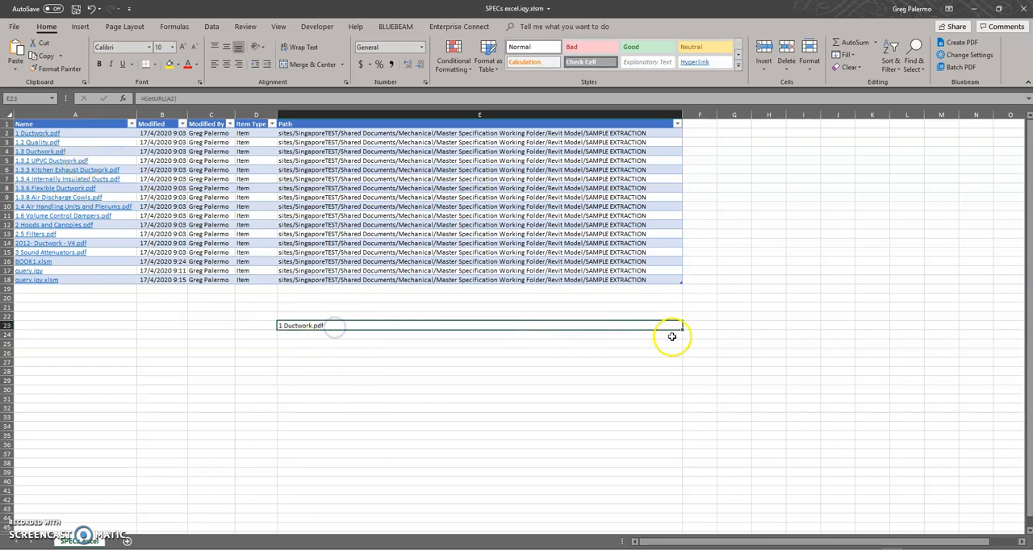
left_click_drag(682, 330, 676, 468)
left_click(214, 351)
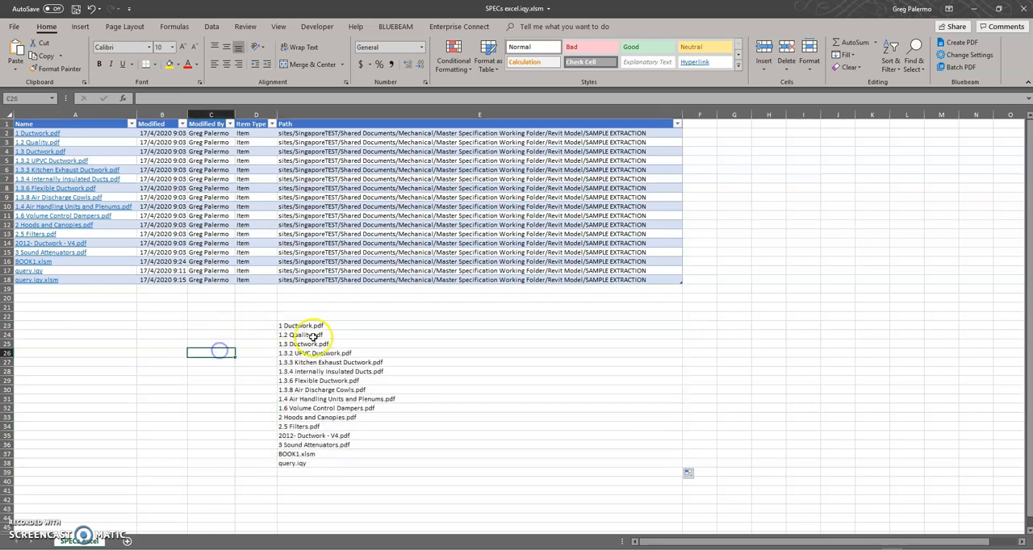
- Check the GetURL formula in cell E23
left_click(311, 326)
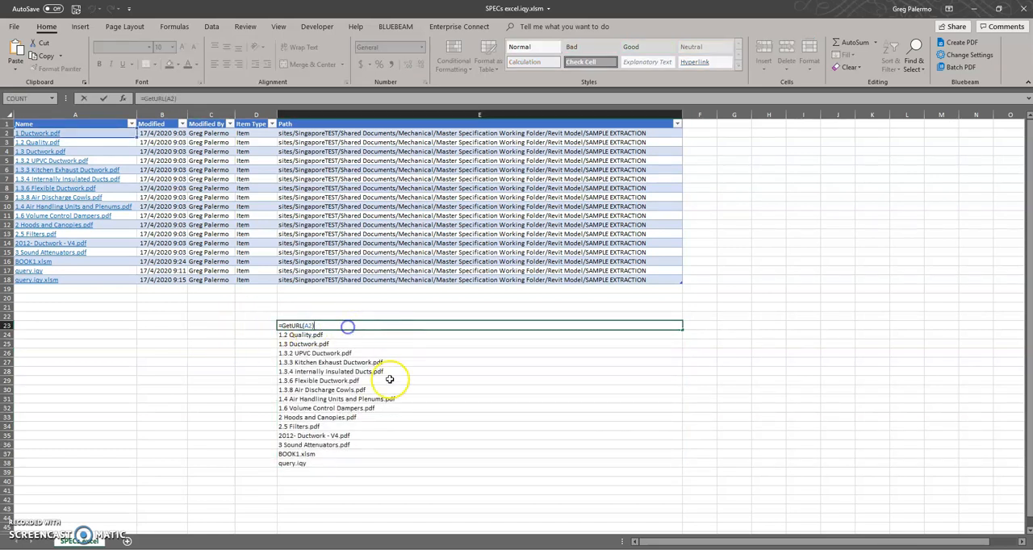
left_click(197, 344)
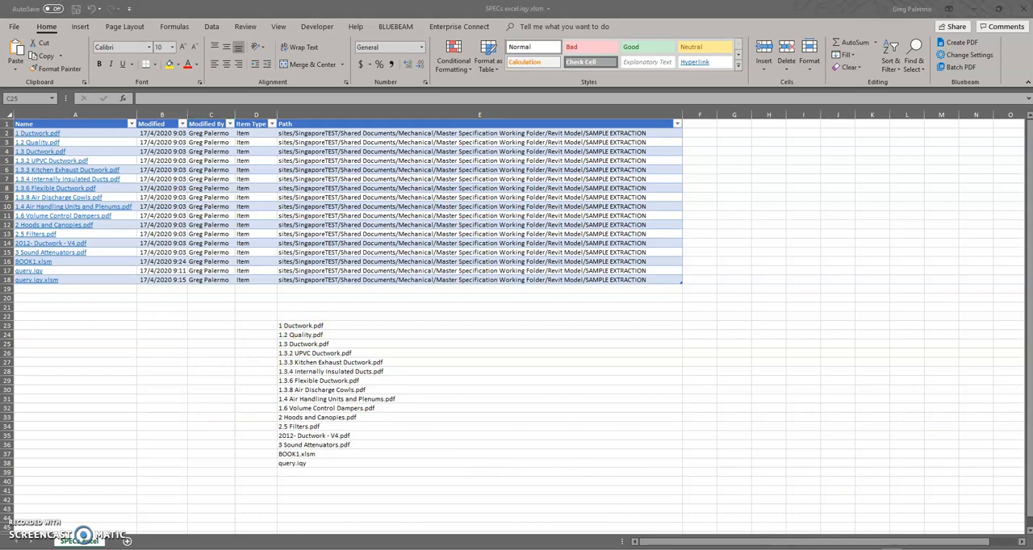
- Open the BOOK1.xlsm workbook from its folder and enable its disabled active content
mouse_move(129, 546)
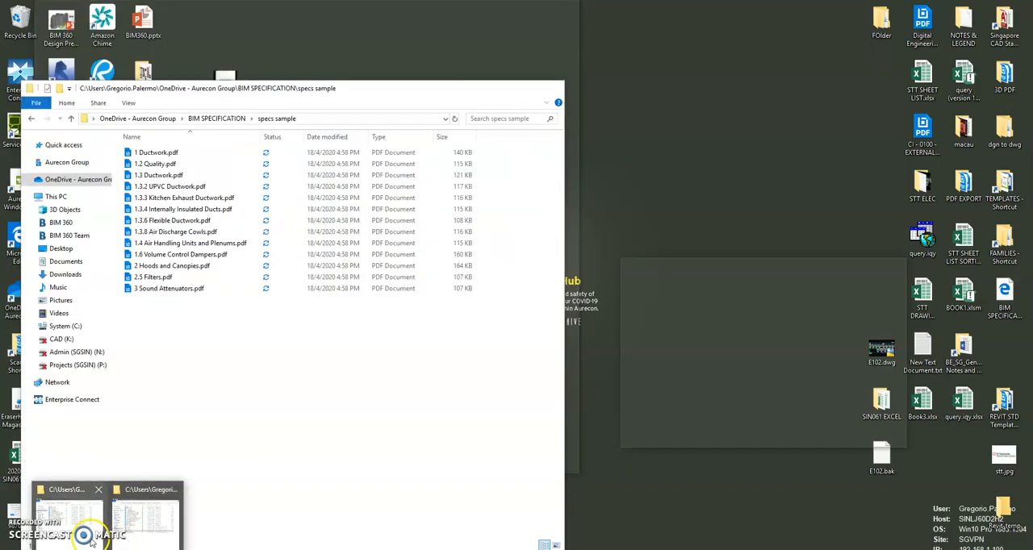
left_click(121, 542)
double_click(167, 232)
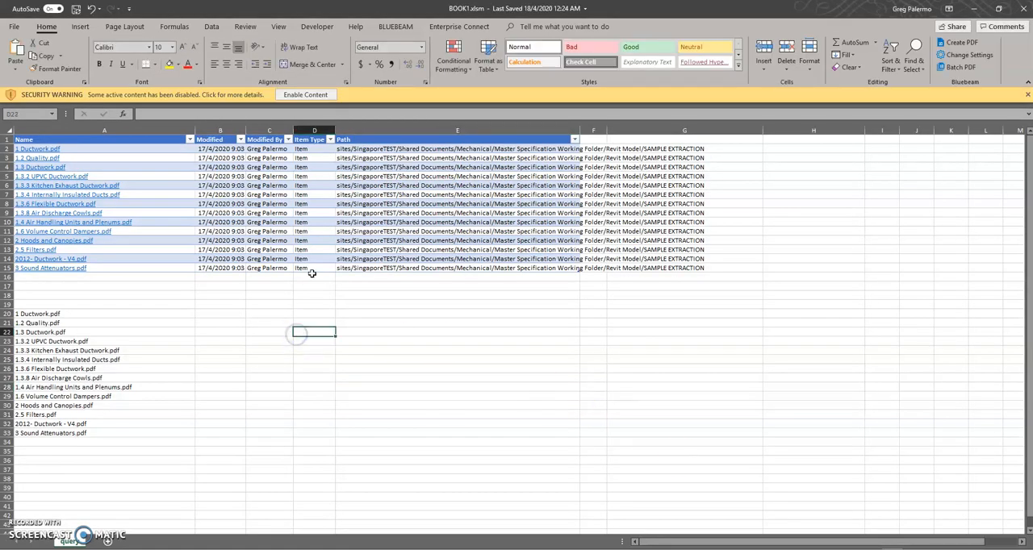
left_click(305, 94)
left_click(168, 337)
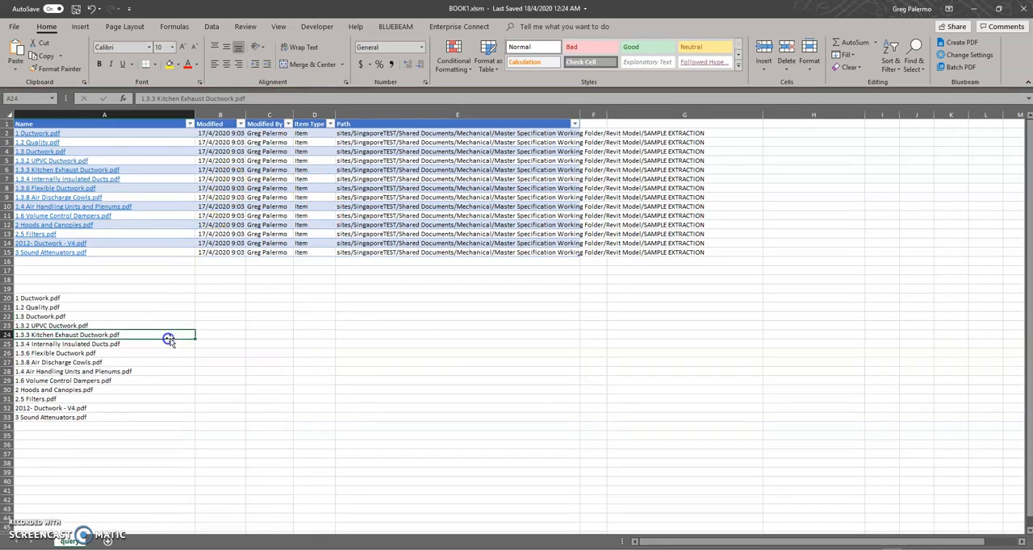
- Try to enter a GetURL formula in cell E20 of BOOK1.xlsm, level with the 1 Ductwork.pdf row
left_click(387, 297)
left_click(387, 289)
left_click(381, 309)
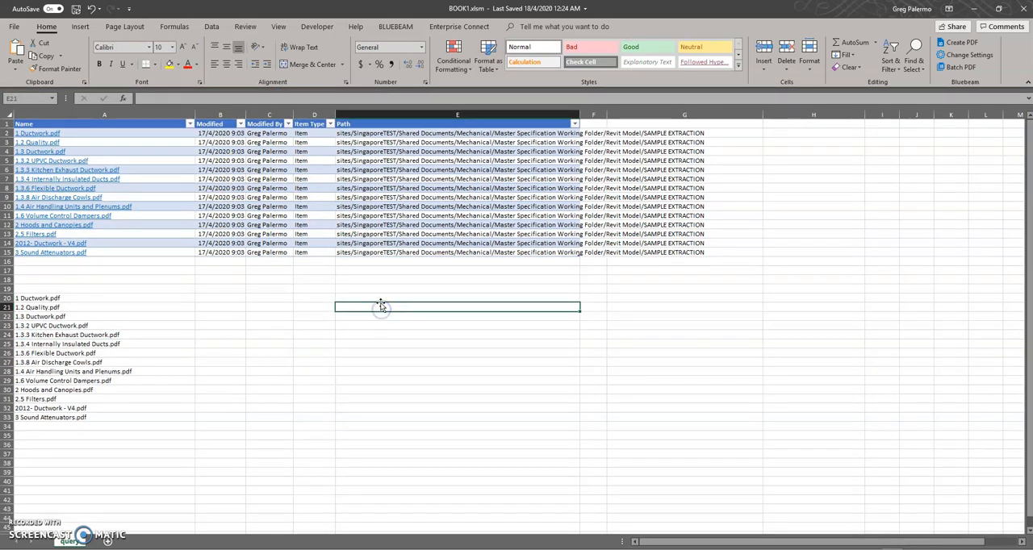
left_click(378, 298)
type("=")
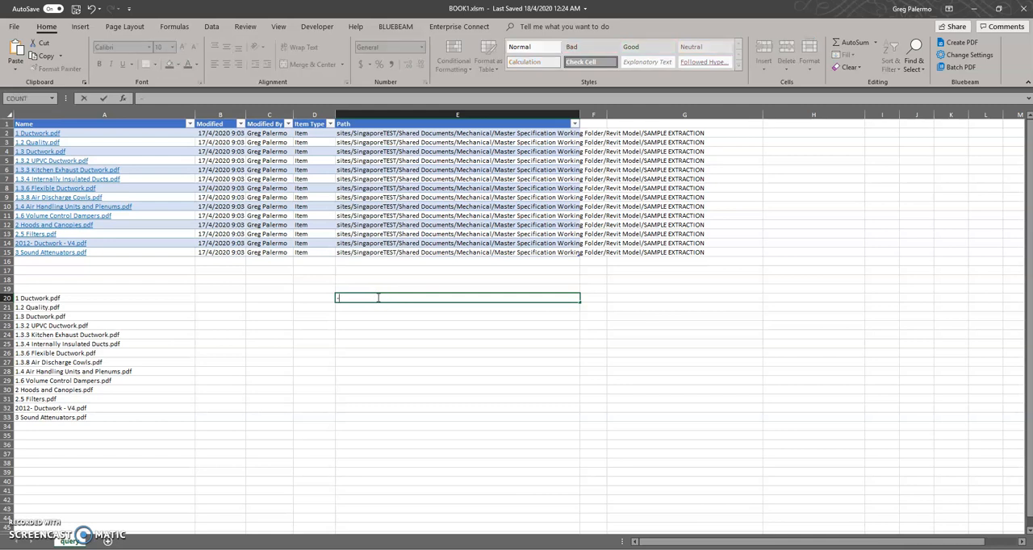
type("grt")
key("BackSpace")
key("BackSpace")
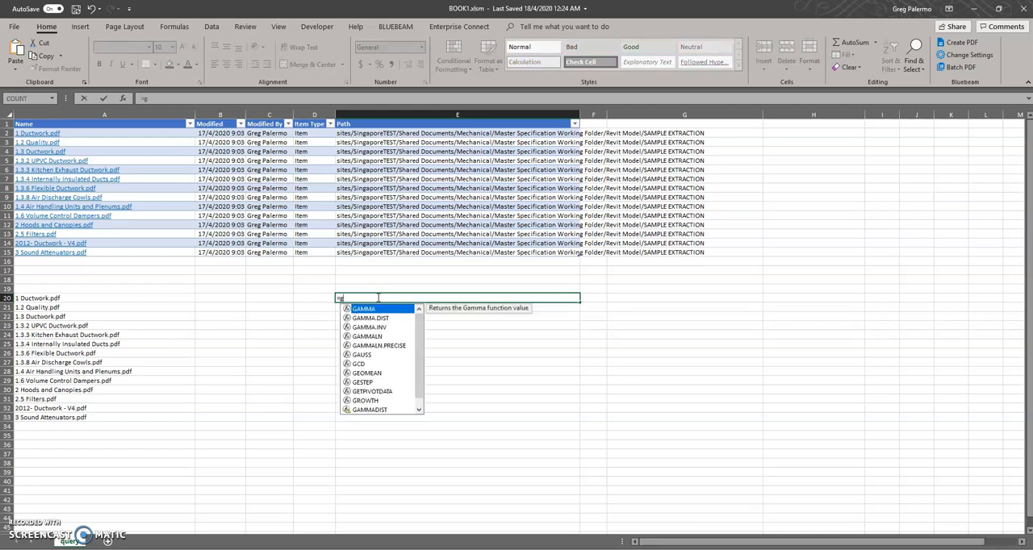
type("et")
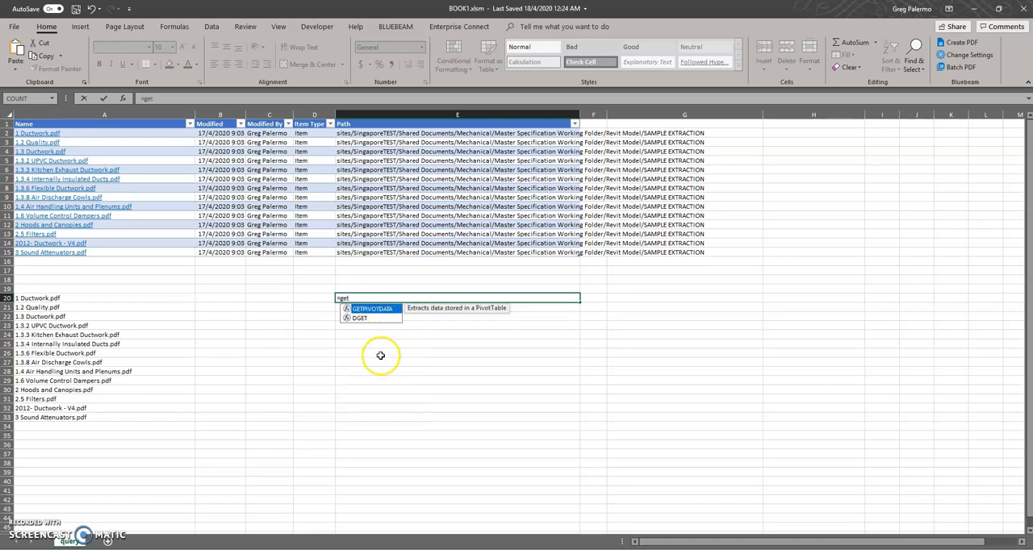
left_click(380, 353)
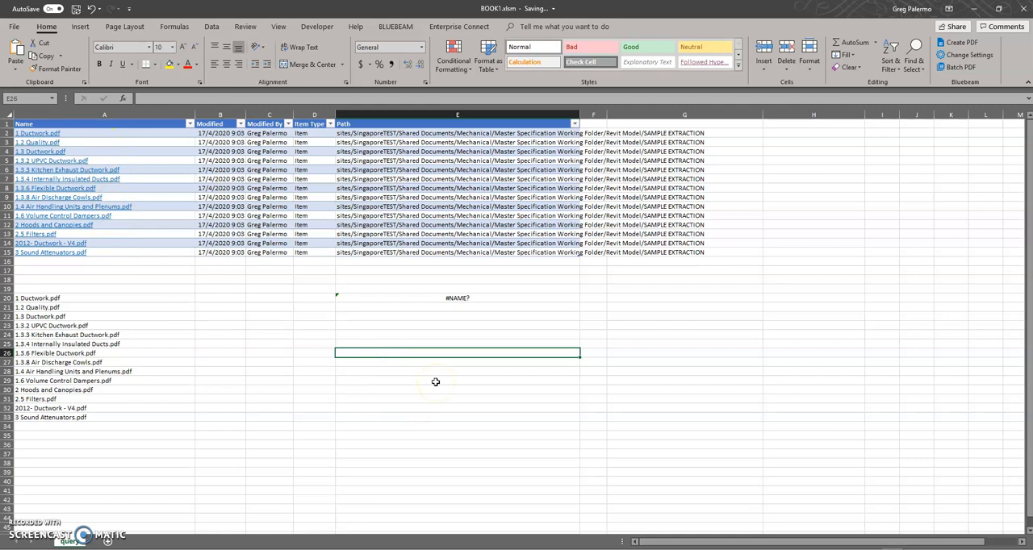
- Enter the formula =GetURL(A2) in cell E21 of the SPECs excel.iqy.xlsm workbook to extract the 1 Ductwork.pdf link
double_click(294, 306)
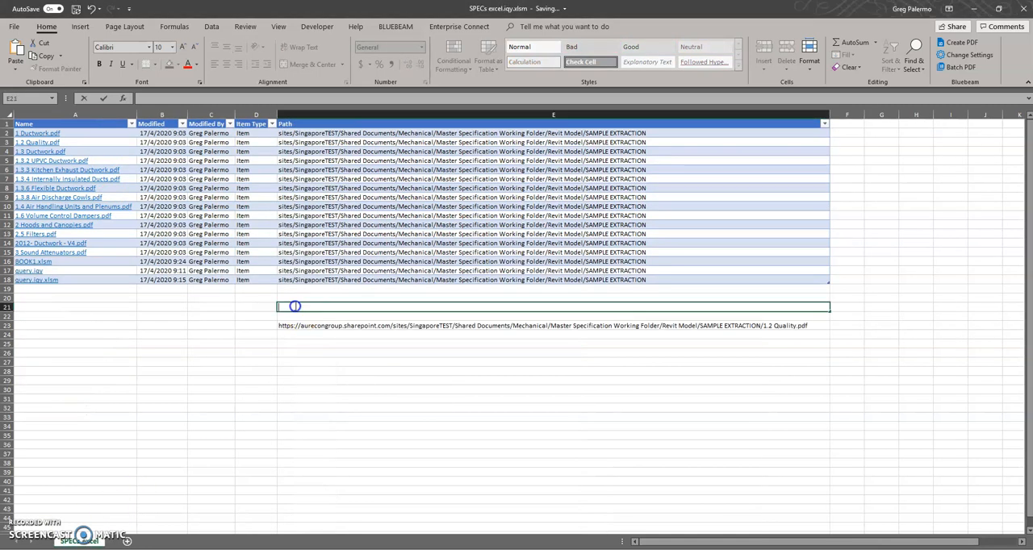
type("=")
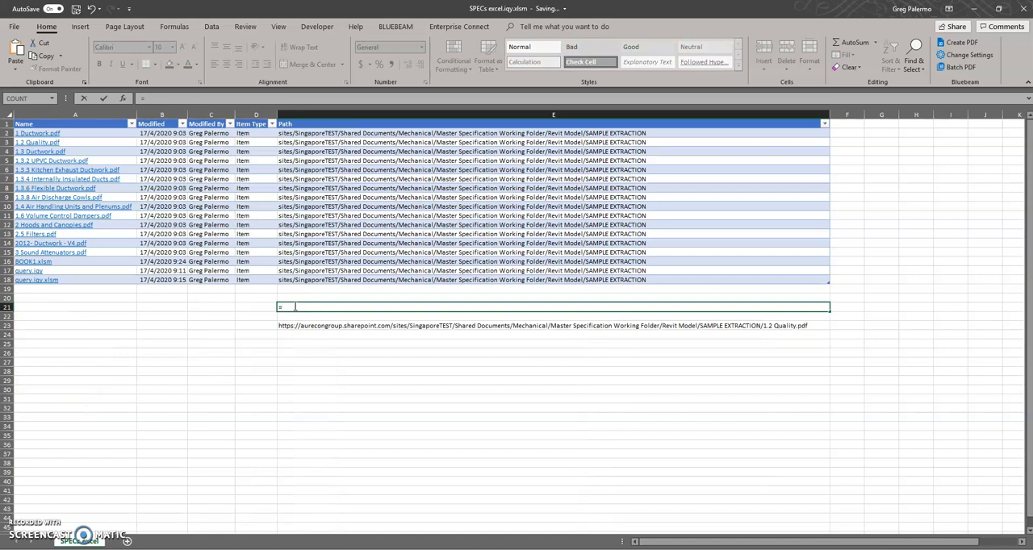
type("GetURL(")
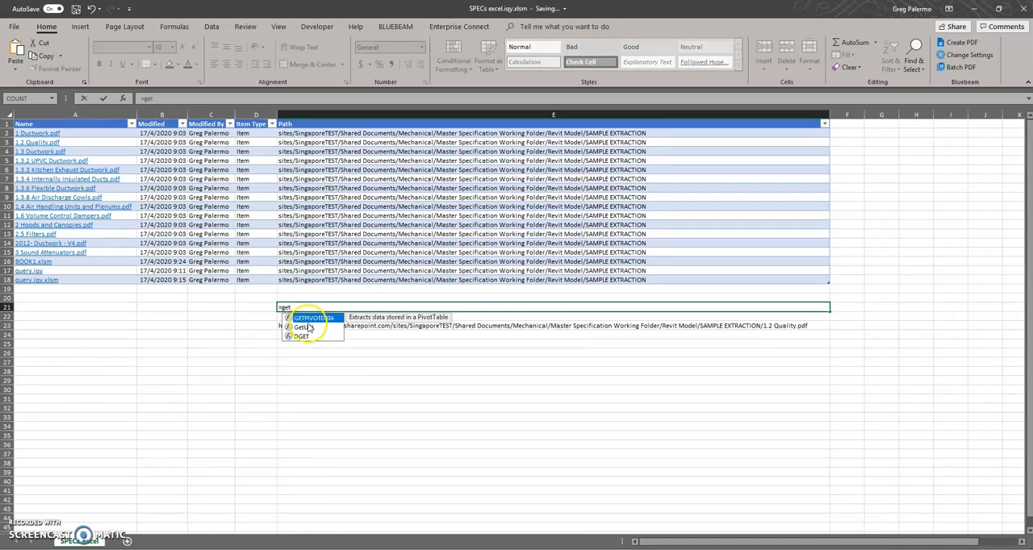
double_click(309, 327)
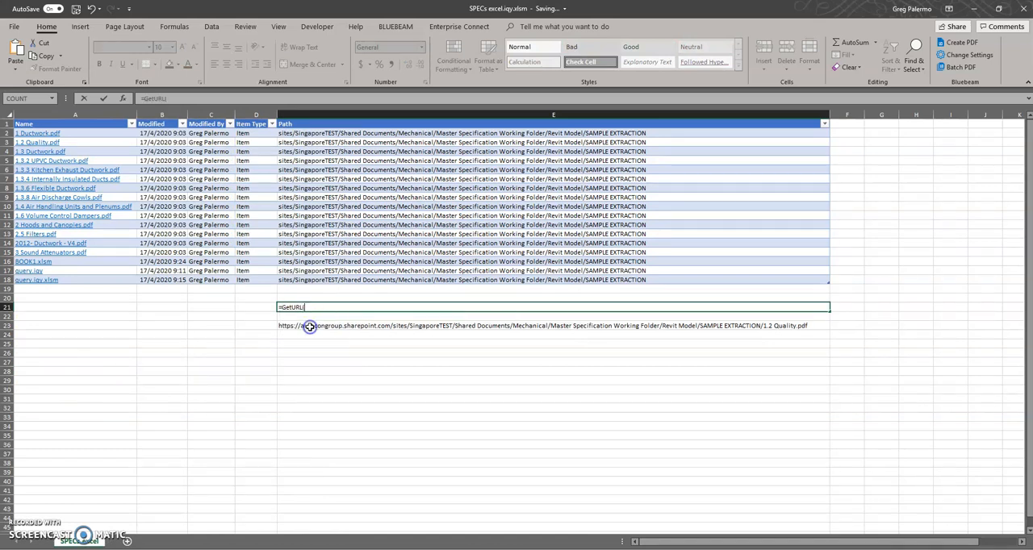
left_click(59, 135)
key("Return")
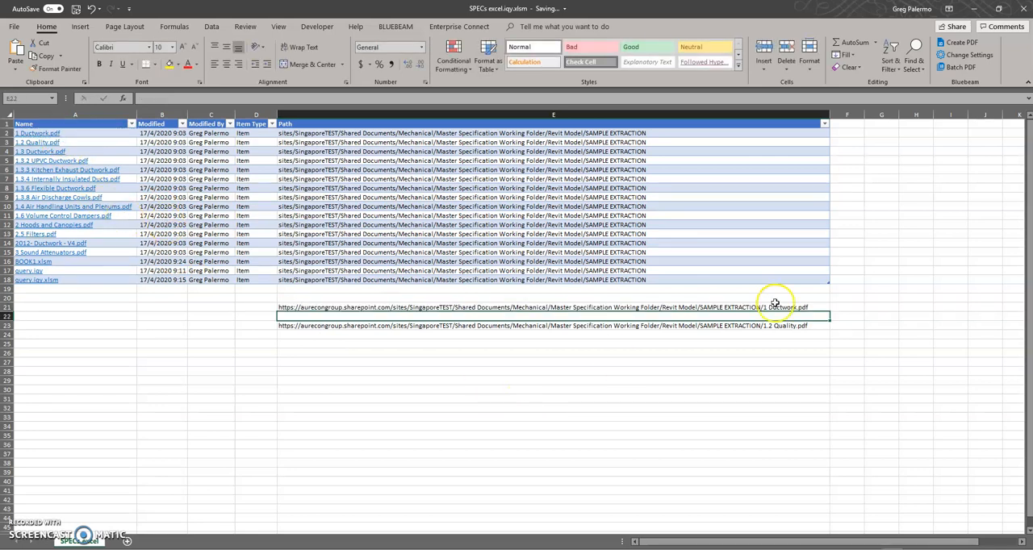
- Fill the GetURL formula from cell E21 down to E39 and widen column E for the long addresses
left_click(816, 307)
left_click_drag(828, 311, 827, 476)
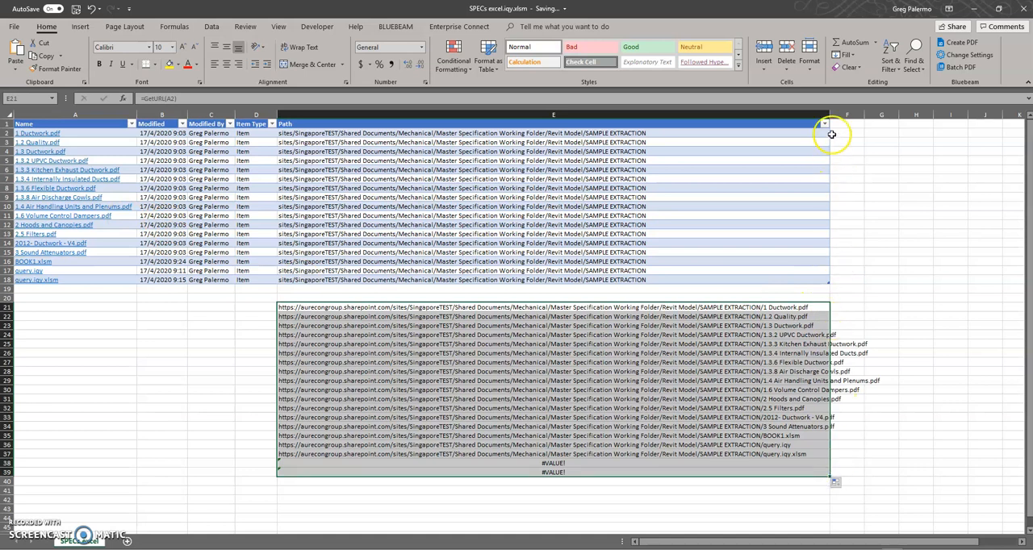
left_click_drag(829, 114, 860, 114)
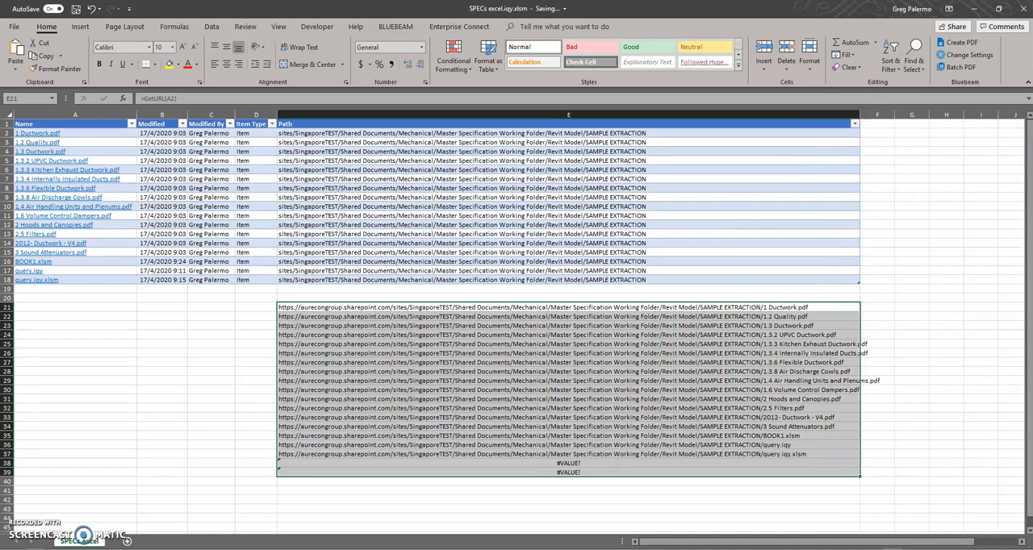